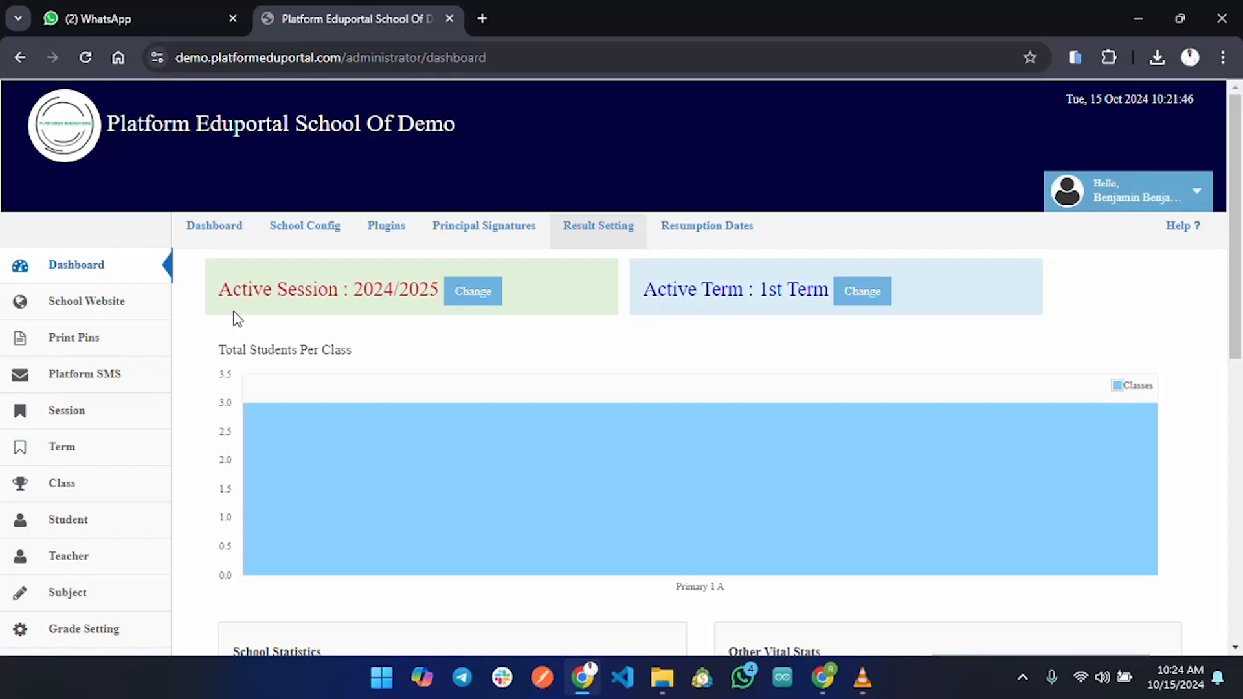
Highlight the Active Session 2024/2025 text and the male and female student counts
drag(221, 291, 518, 303)
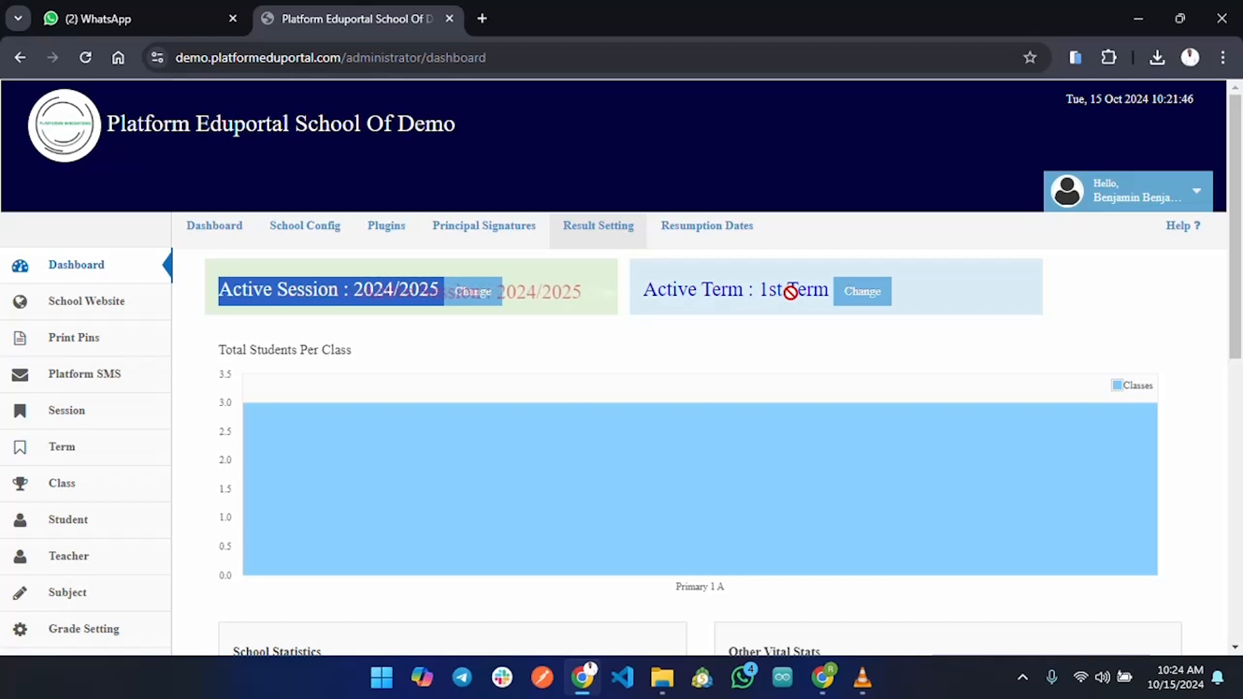
mouse_move(505, 412)
scroll(648, 336, down, 4)
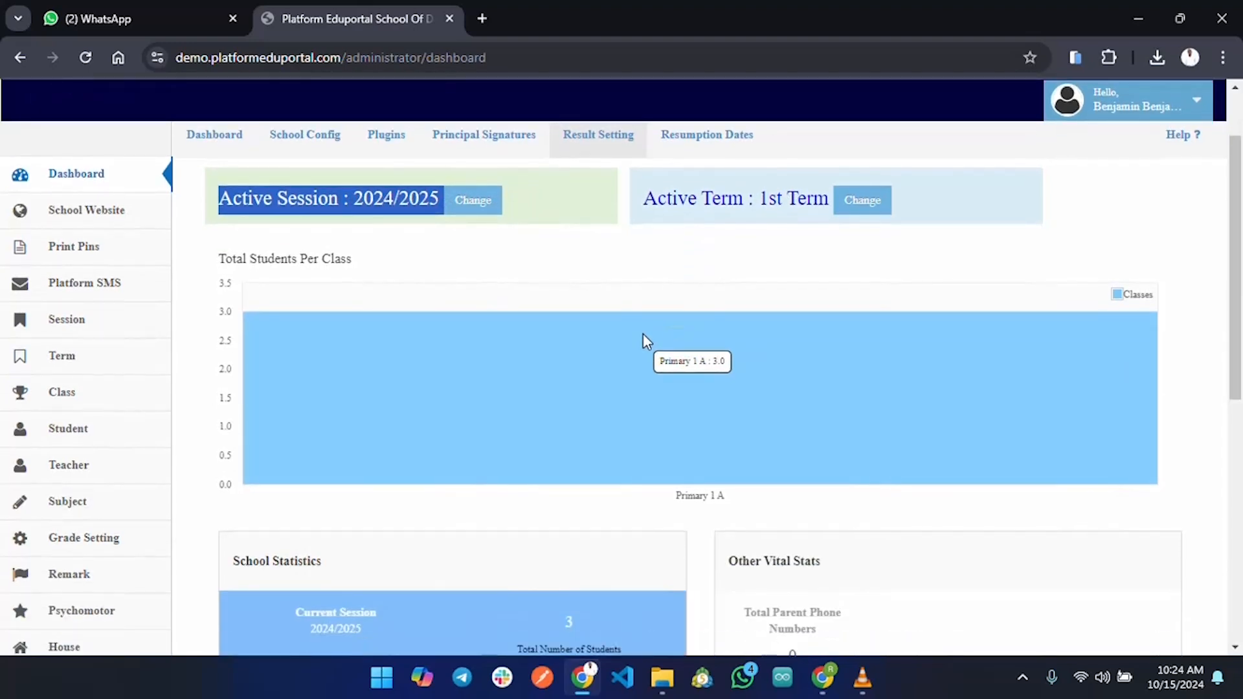
scroll(625, 370, down, 3)
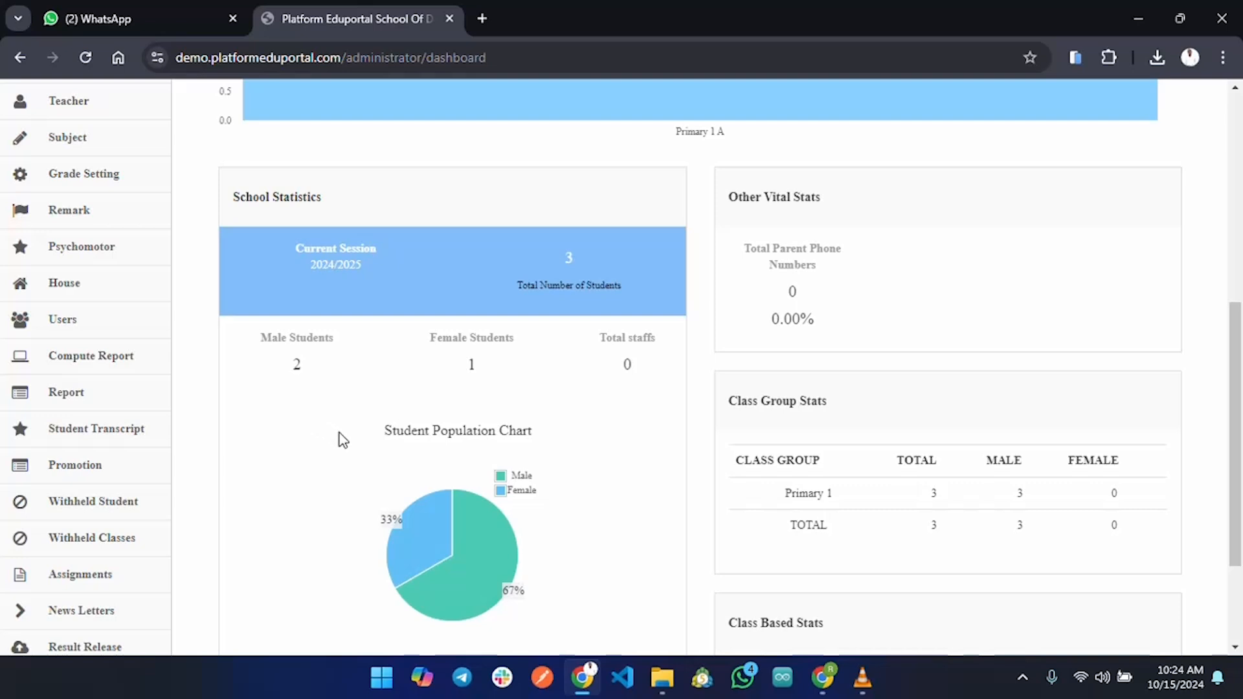
double_click(298, 364)
double_click(472, 364)
Clear the highlight, look over the dashboard stats, and go to the Teacher section
scroll(580, 453, down, 3)
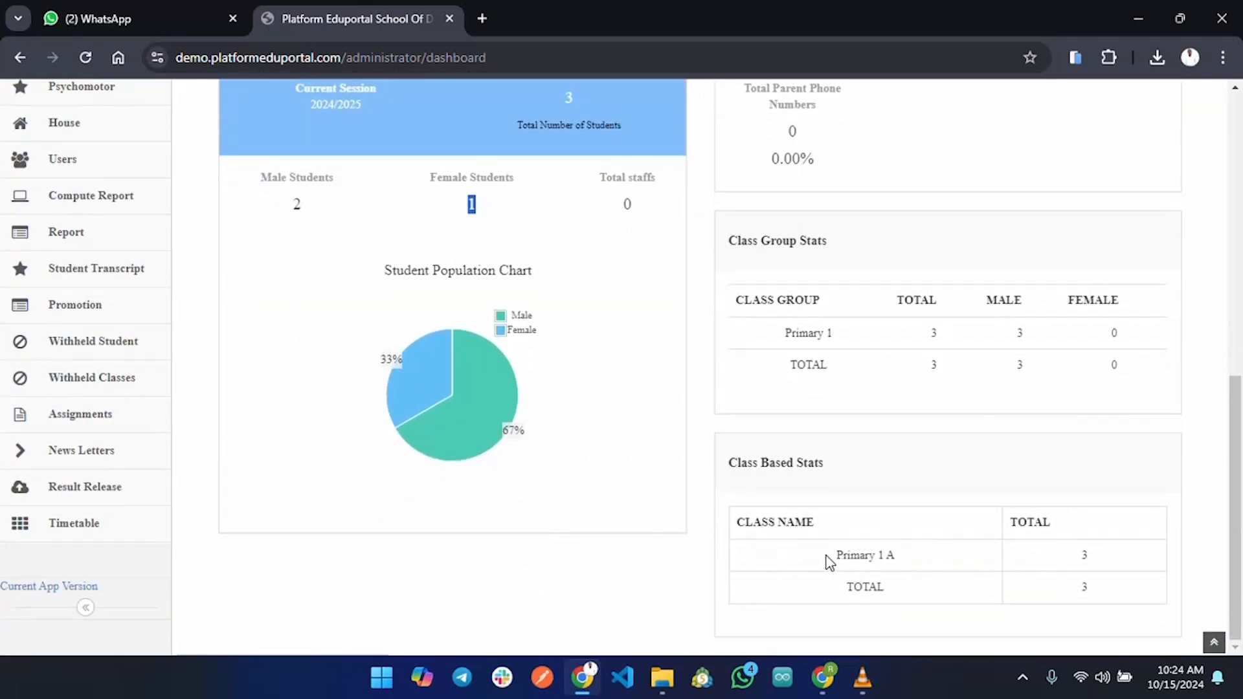
click(833, 561)
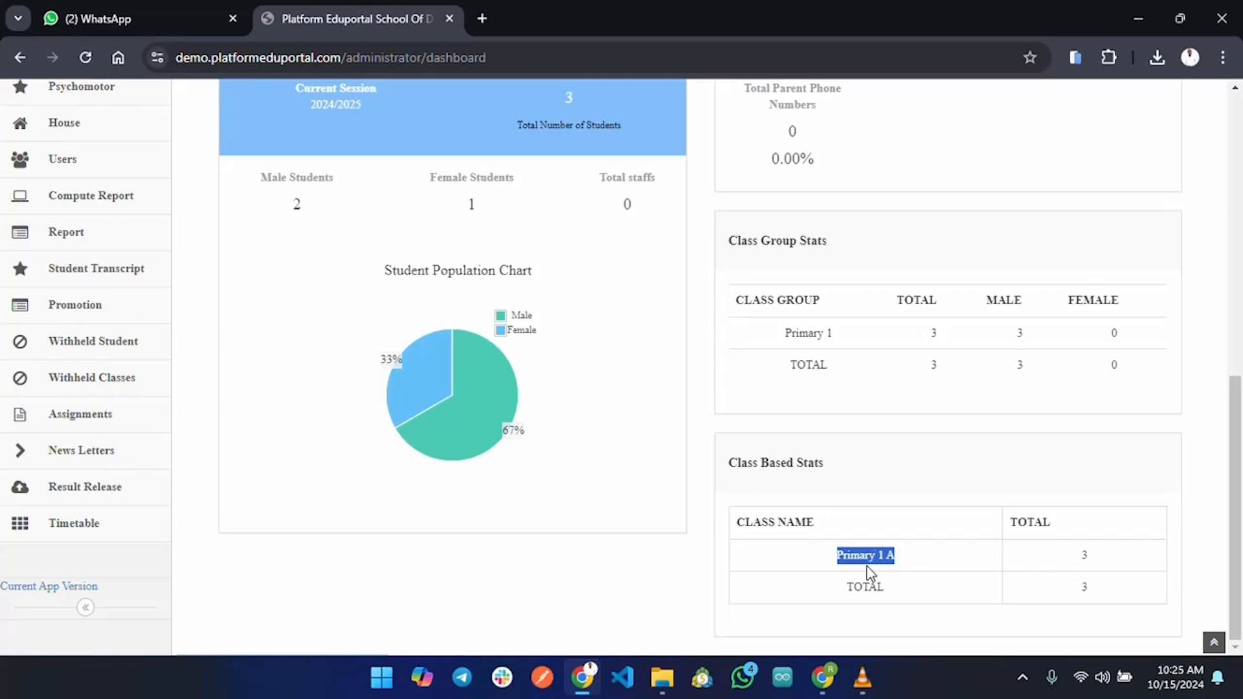
scroll(823, 583, up, 10)
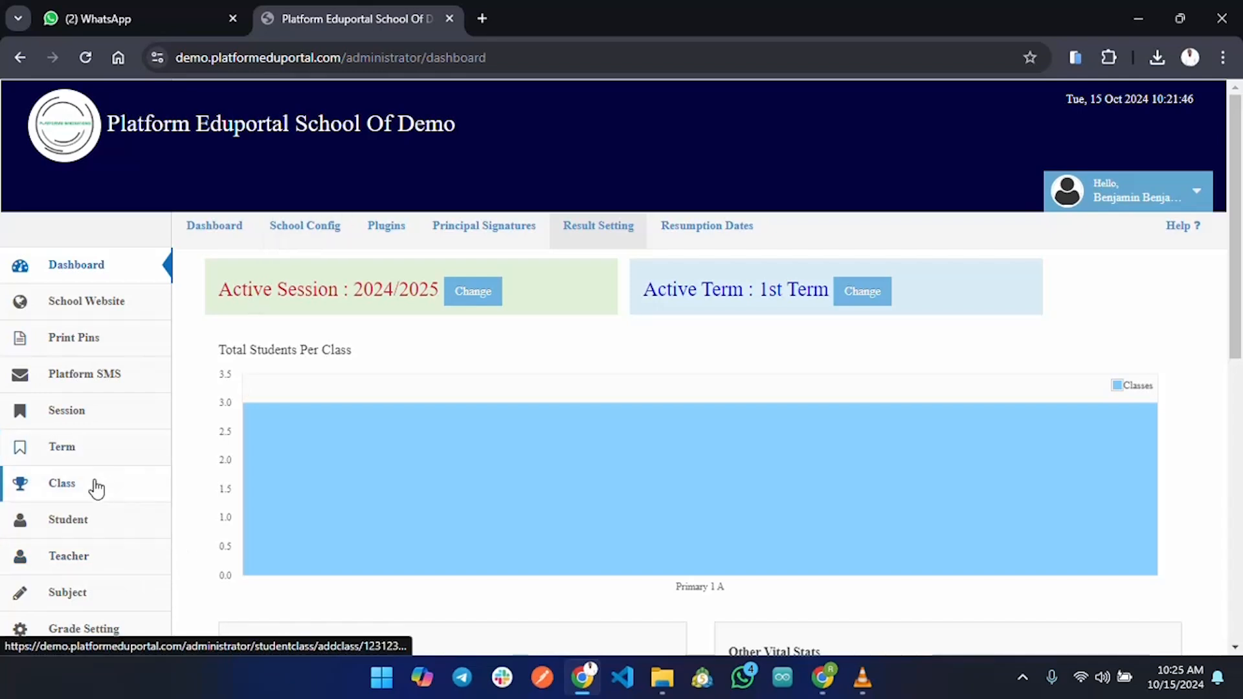
scroll(92, 485, down, 3)
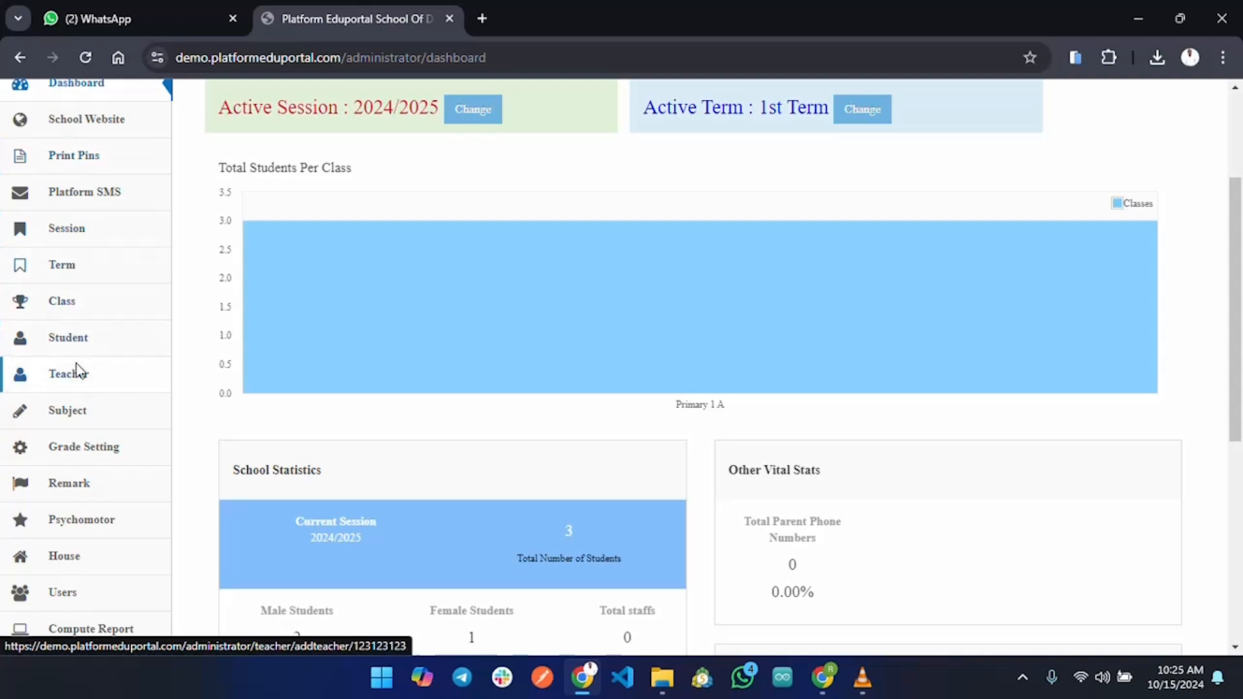
click(73, 387)
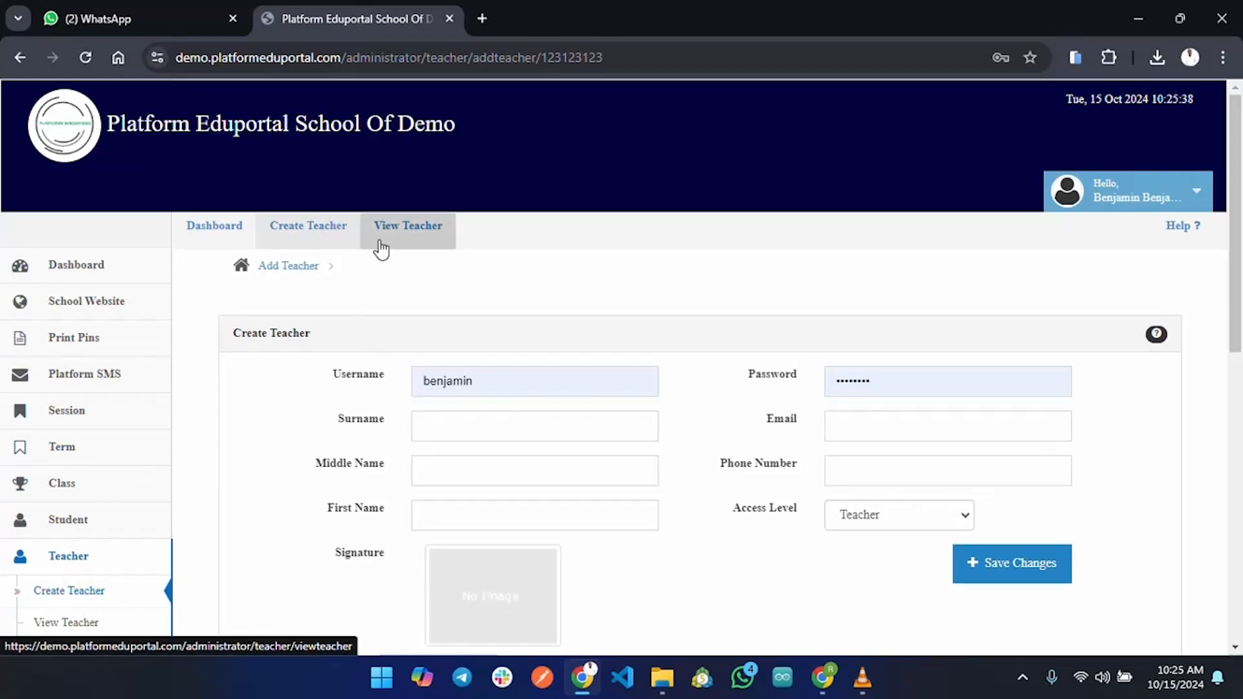
Enter the new teacher's surname, middle name and first name
click(499, 386)
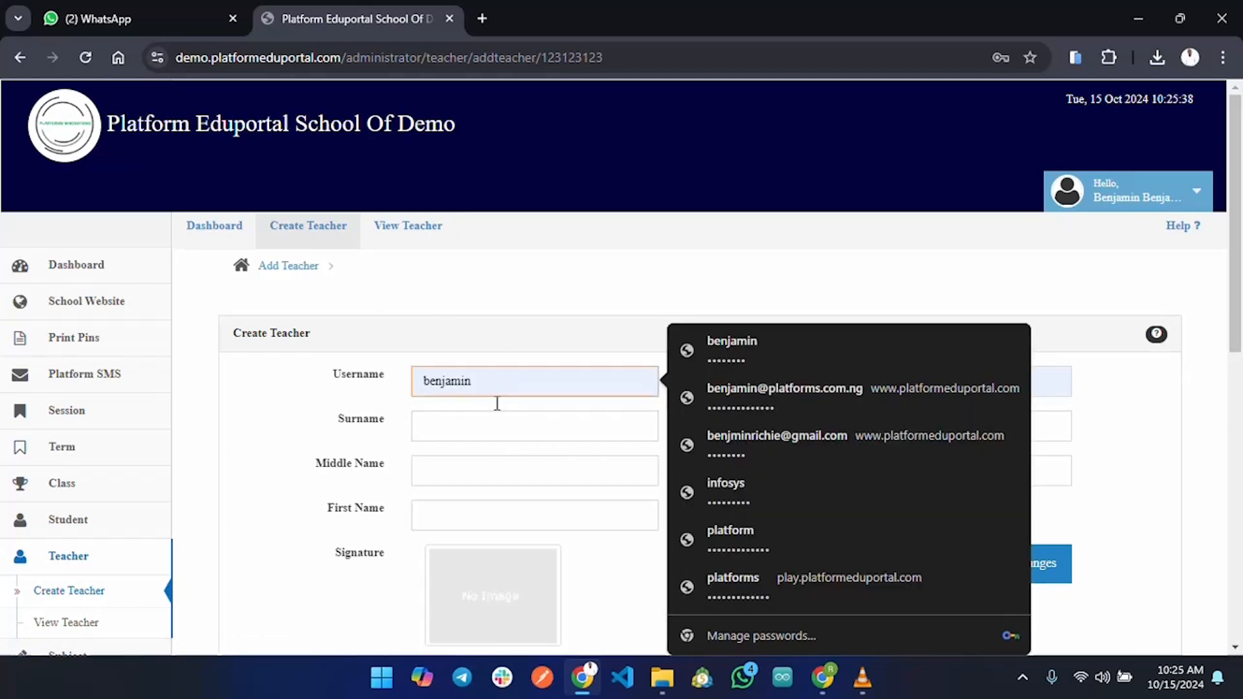
click(457, 432)
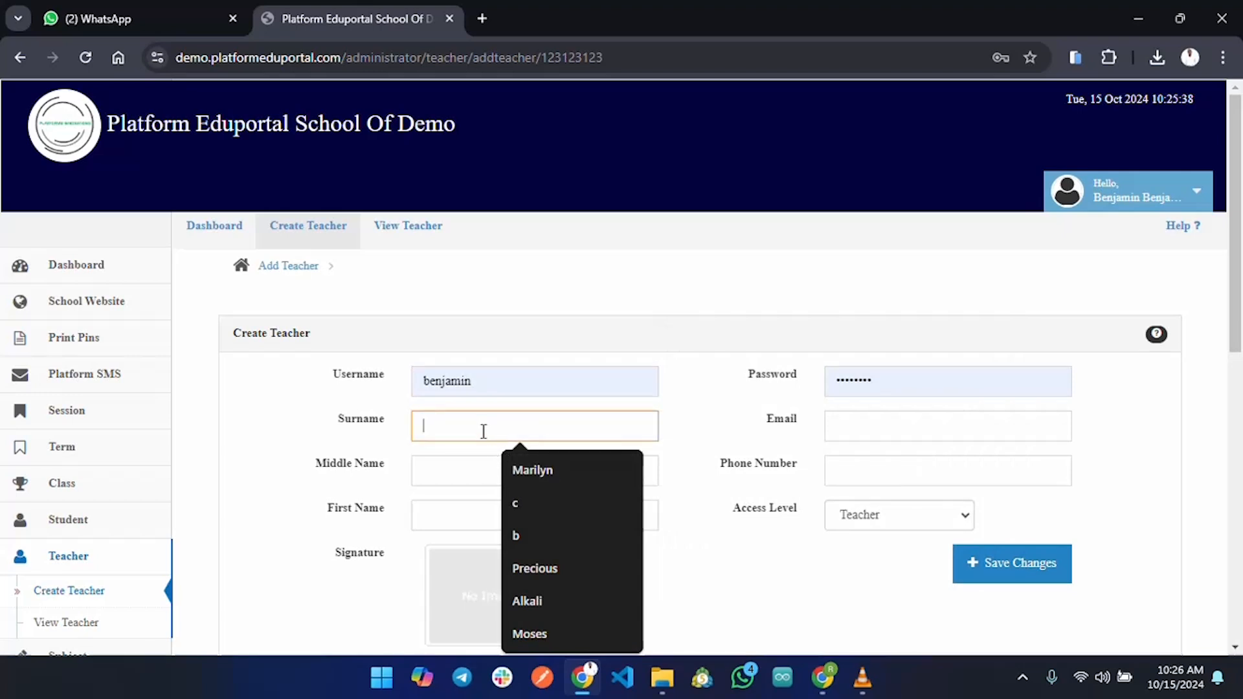
text(James)
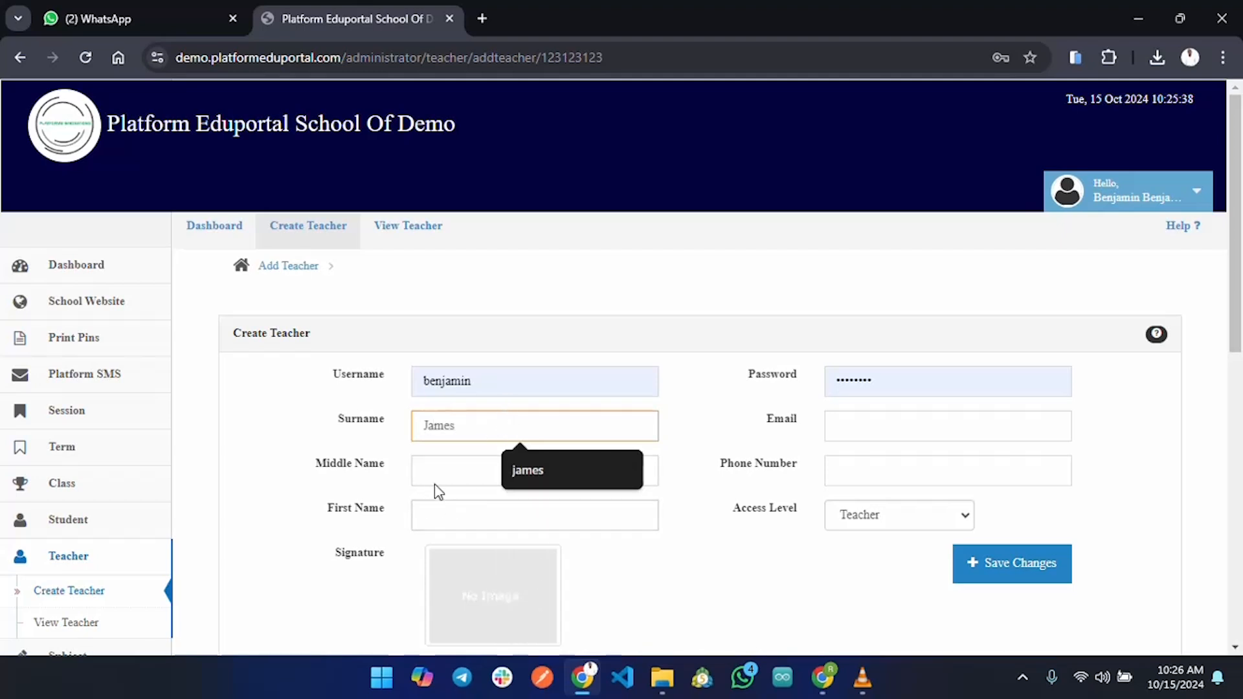
click(445, 469)
text(Benjmin)
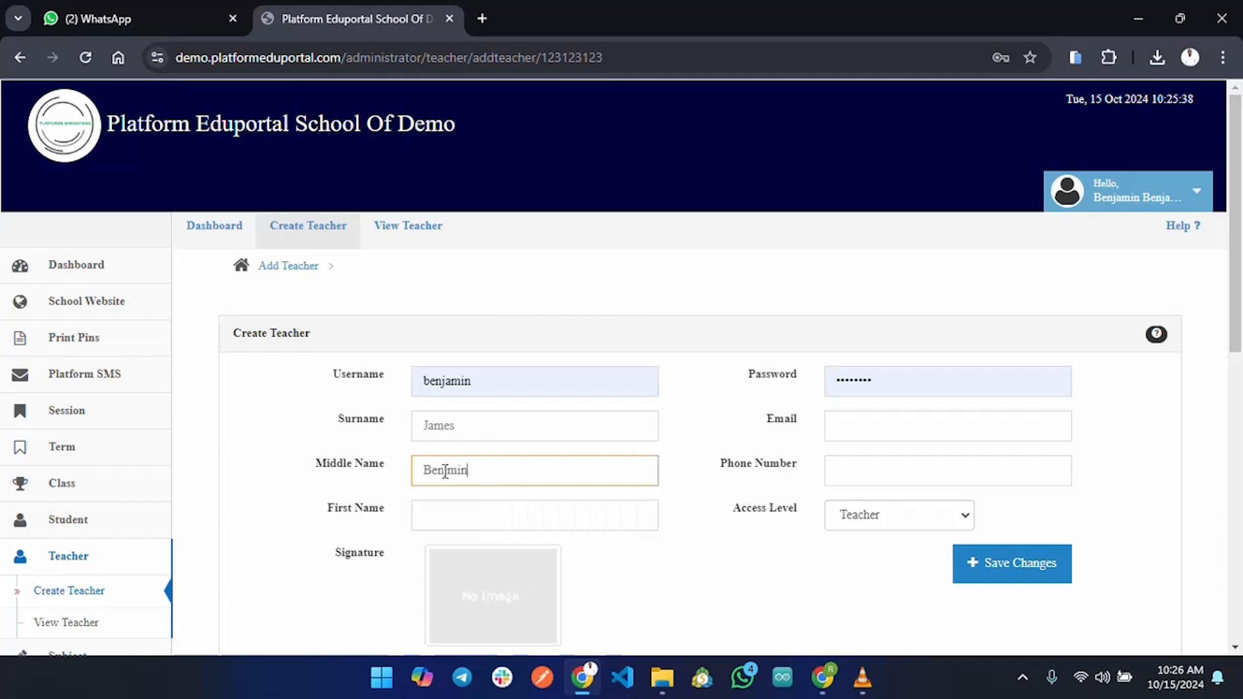
click(508, 513)
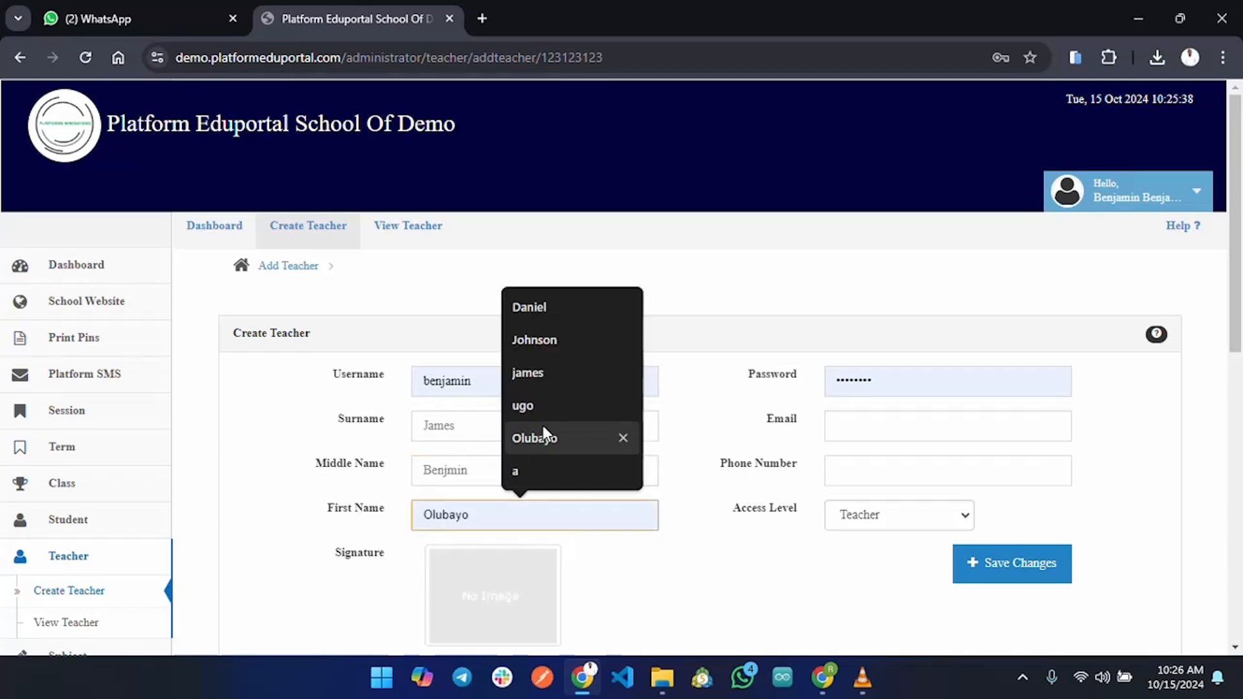
click(568, 340)
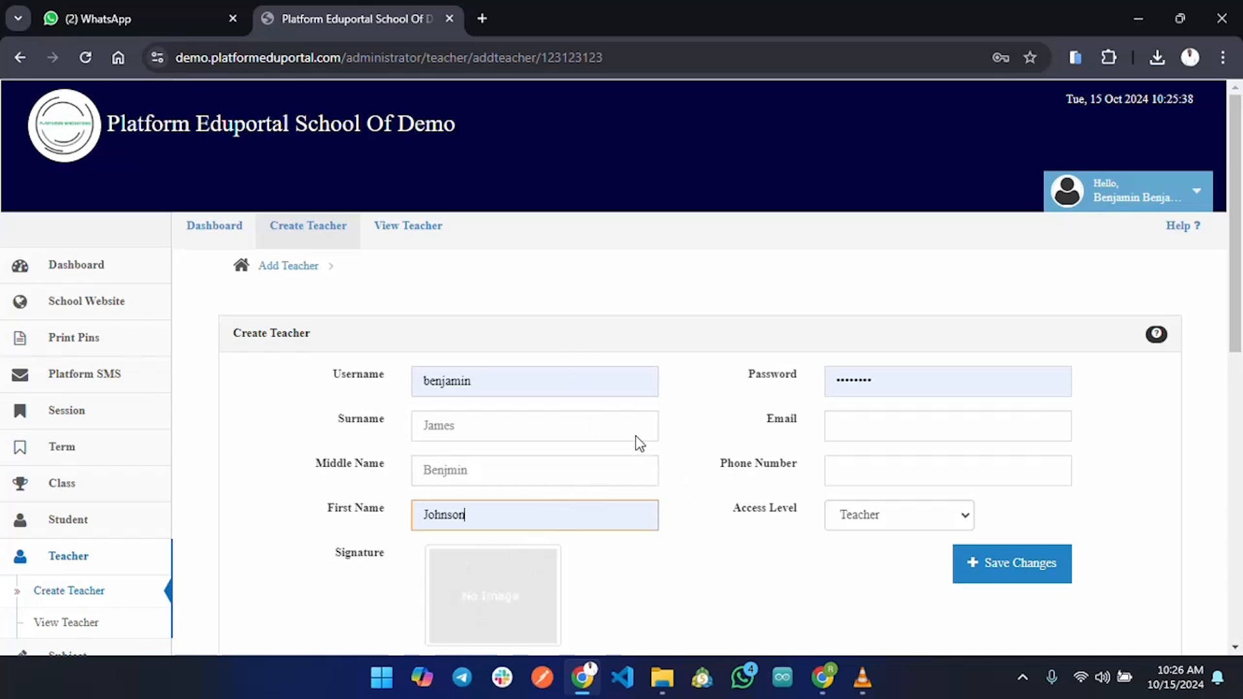
Fill in the teacher's e-mail and phone number, keep Teacher access level, and save
click(899, 381)
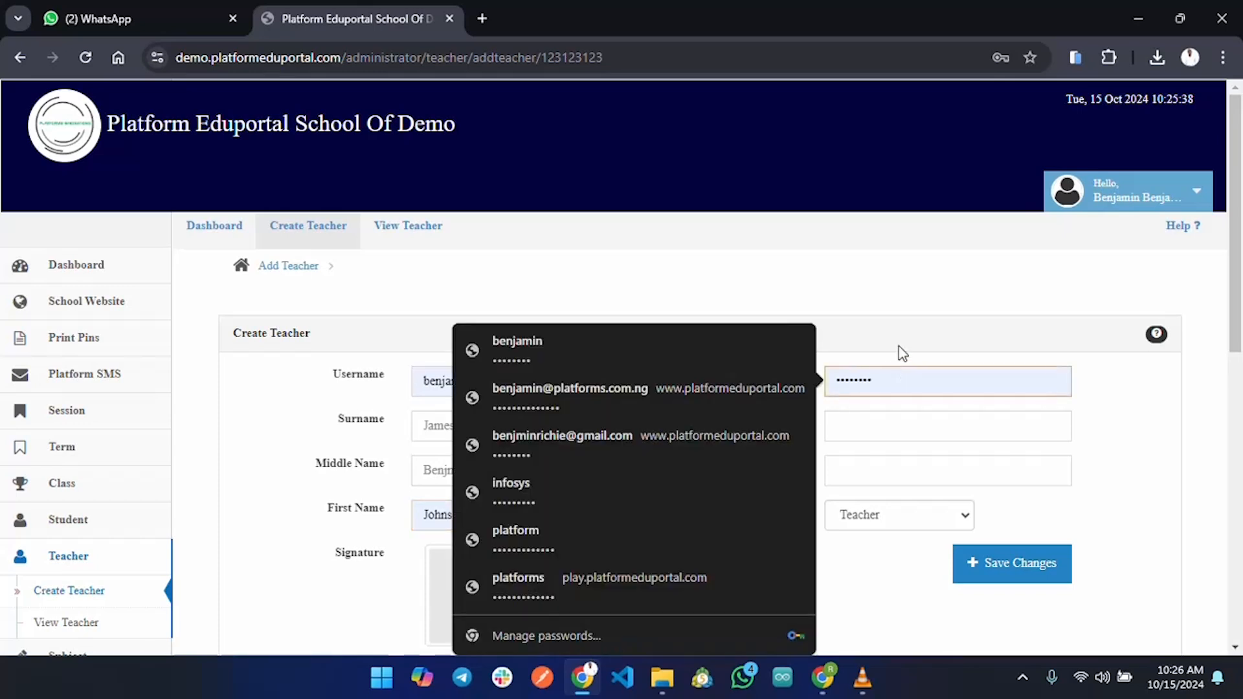
click(899, 346)
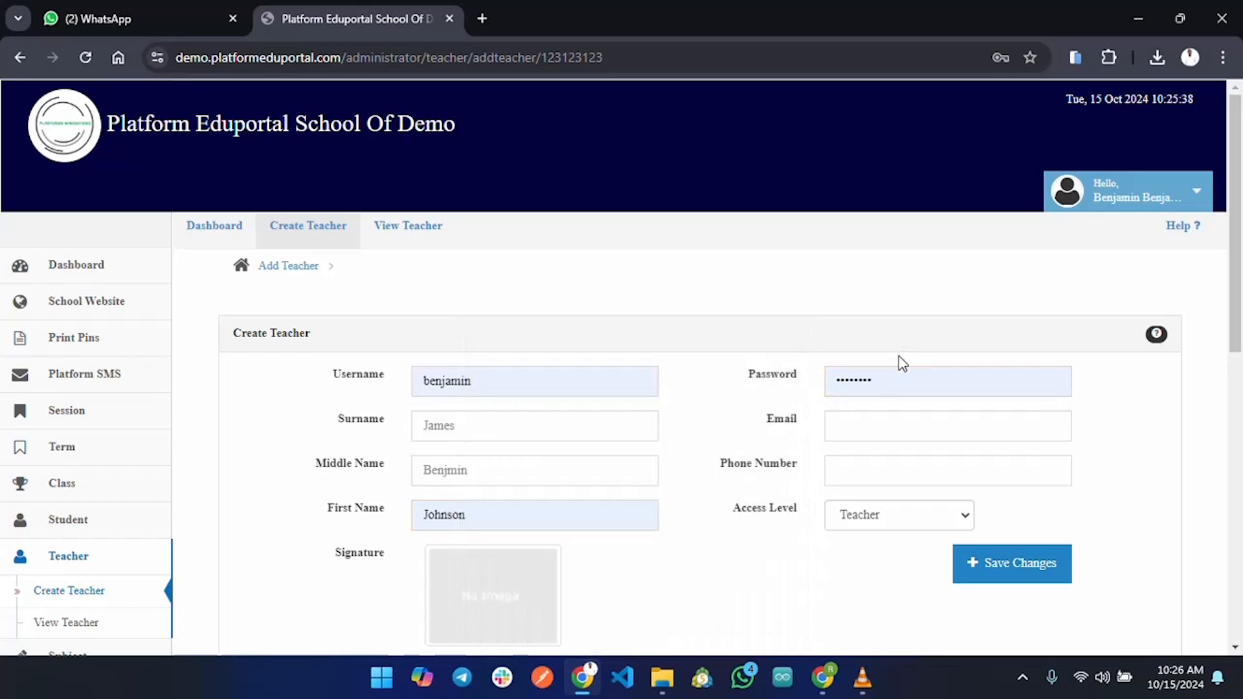
click(879, 426)
click(972, 466)
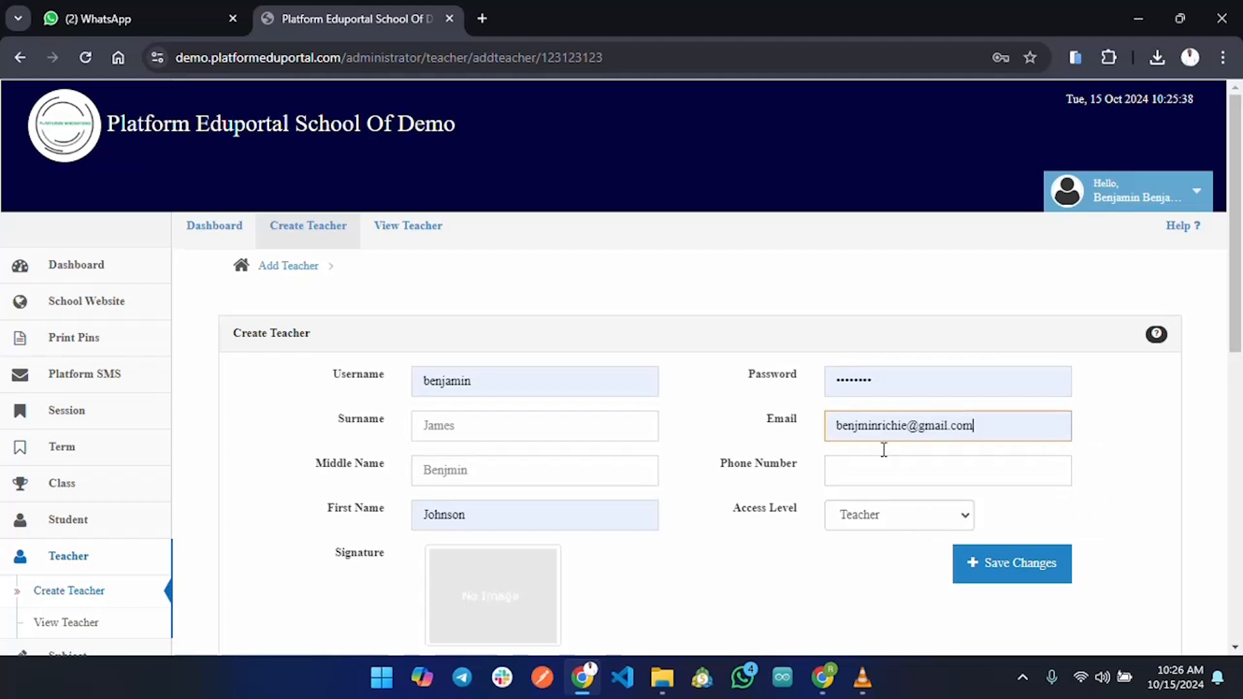
click(845, 474)
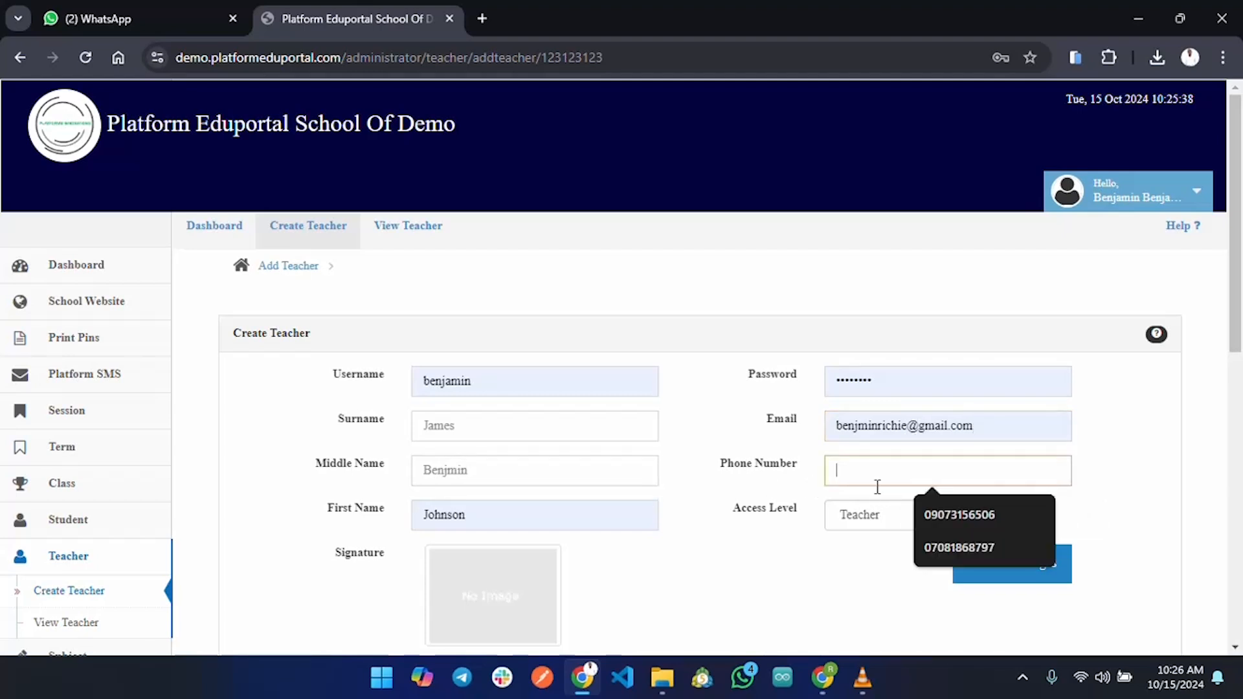
click(953, 519)
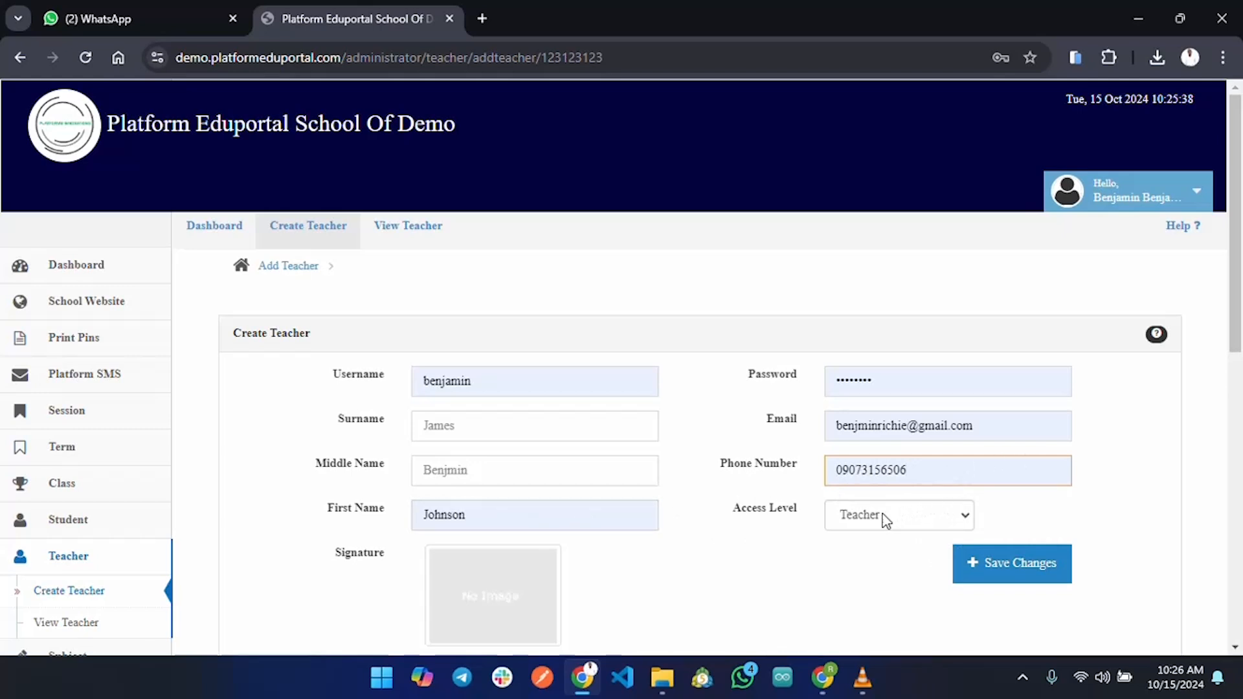
click(914, 515)
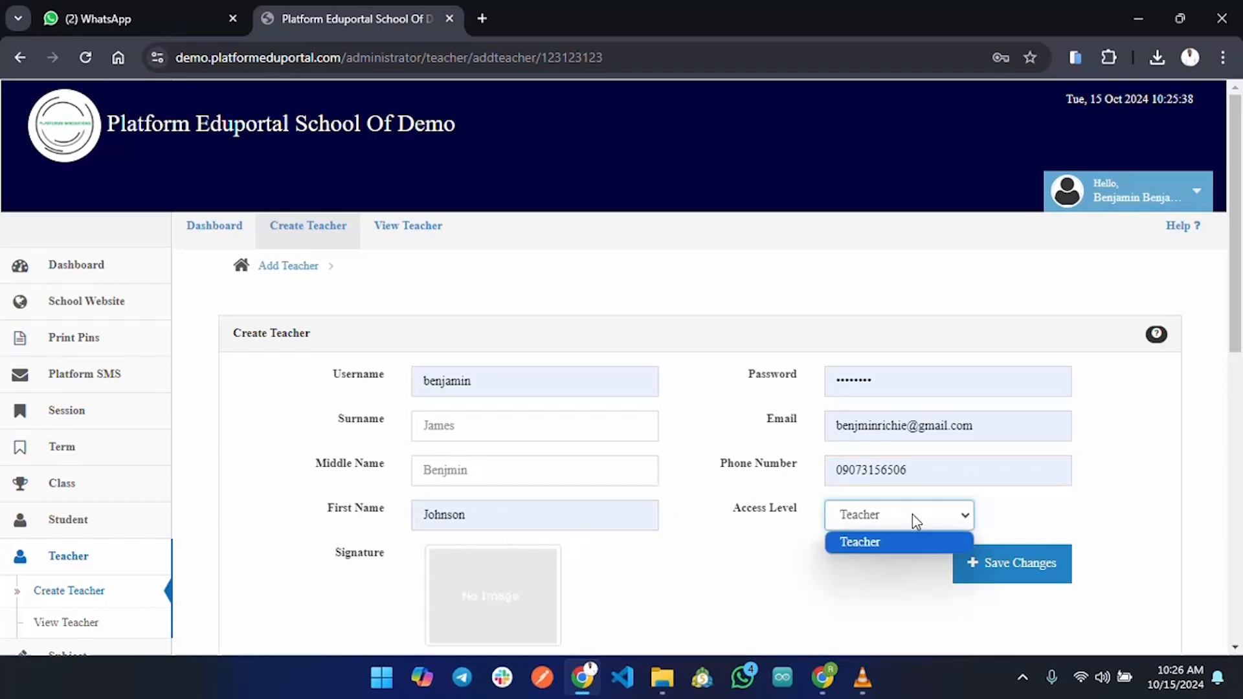
click(854, 542)
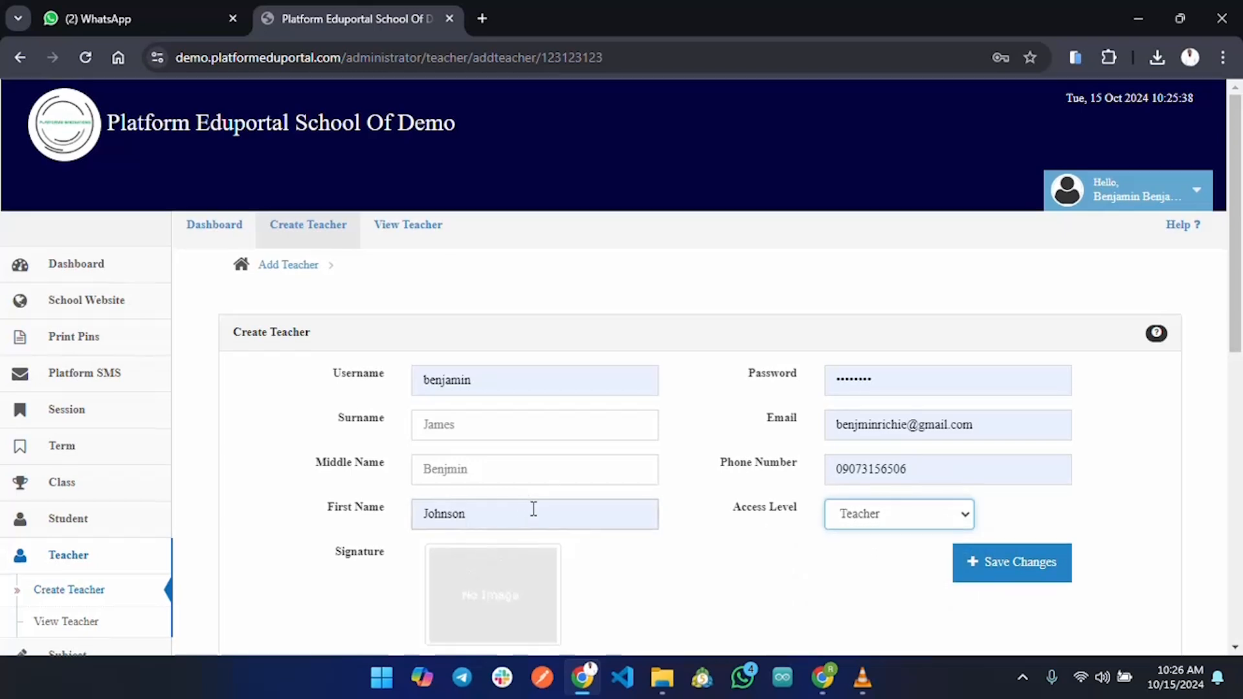
scroll(537, 515, down, 1)
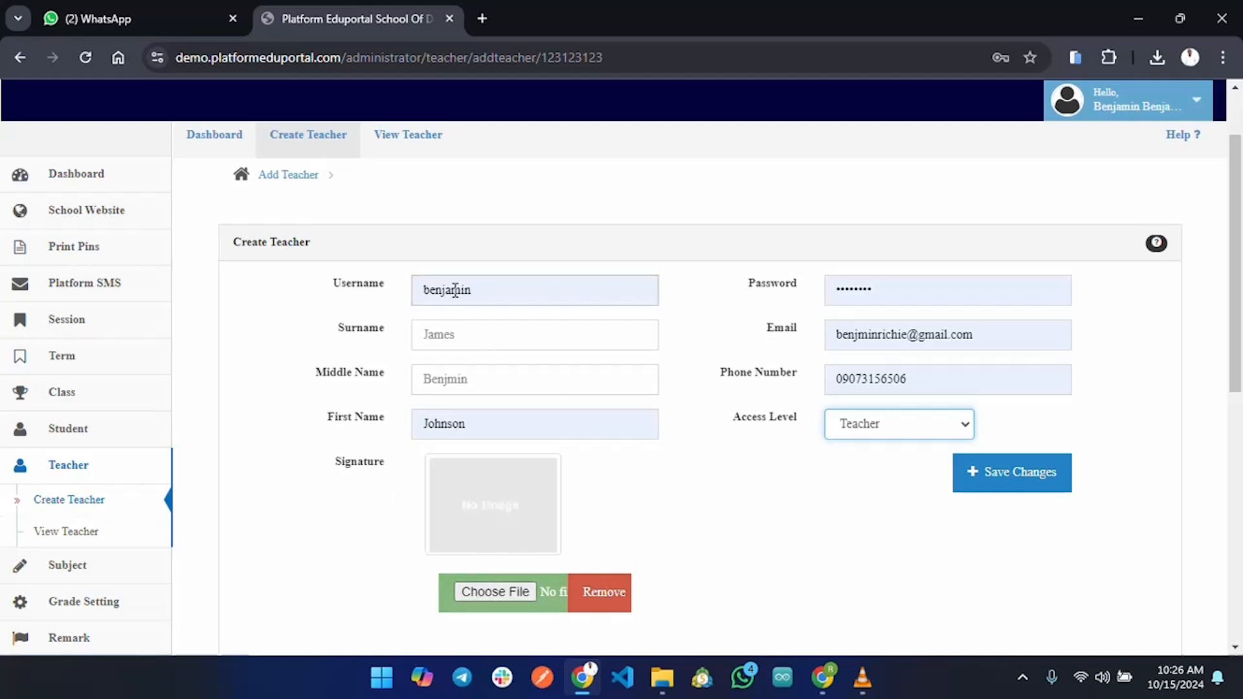
click(1005, 483)
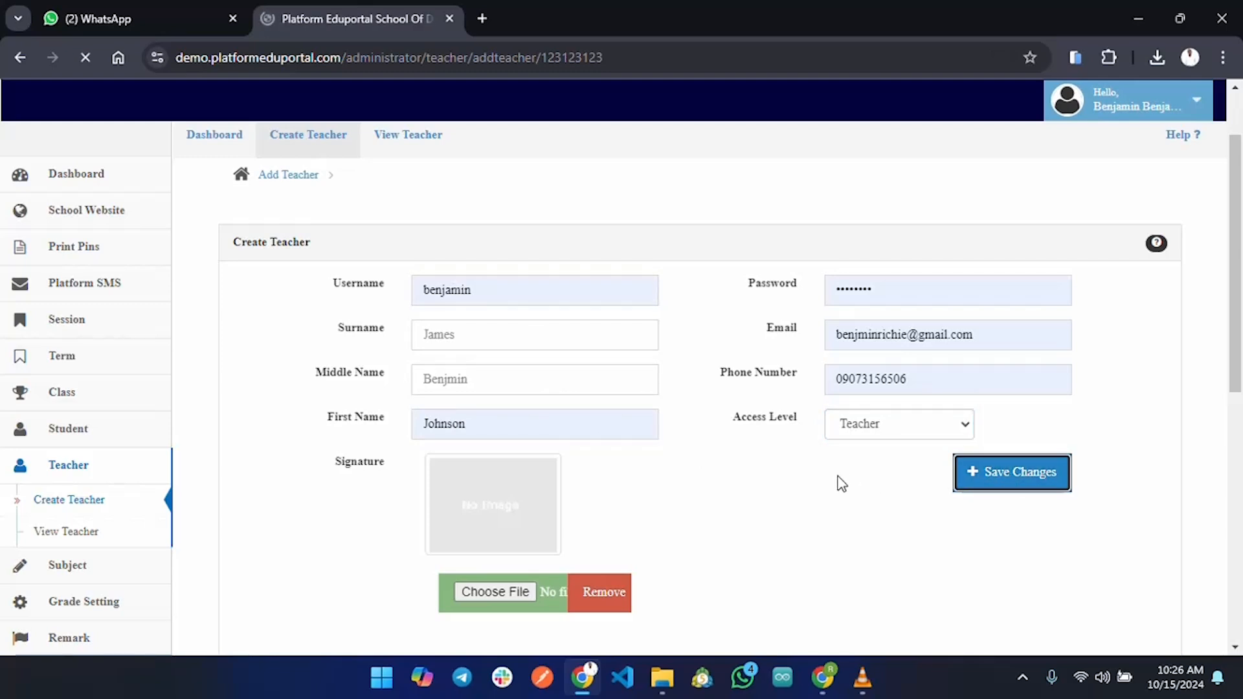
Fill a second teacher's names, e-mail and phone number from suggestions and save
scroll(840, 484, down, 3)
scroll(840, 485, down, 1)
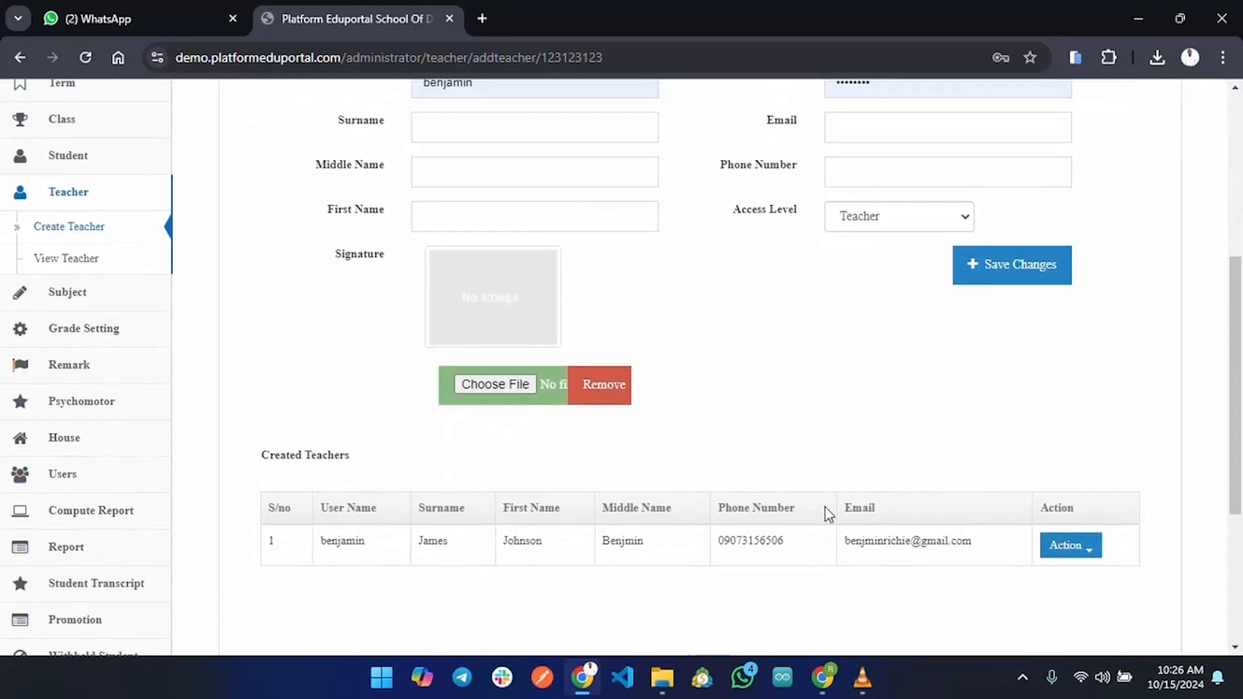
scroll(550, 516, down, 1)
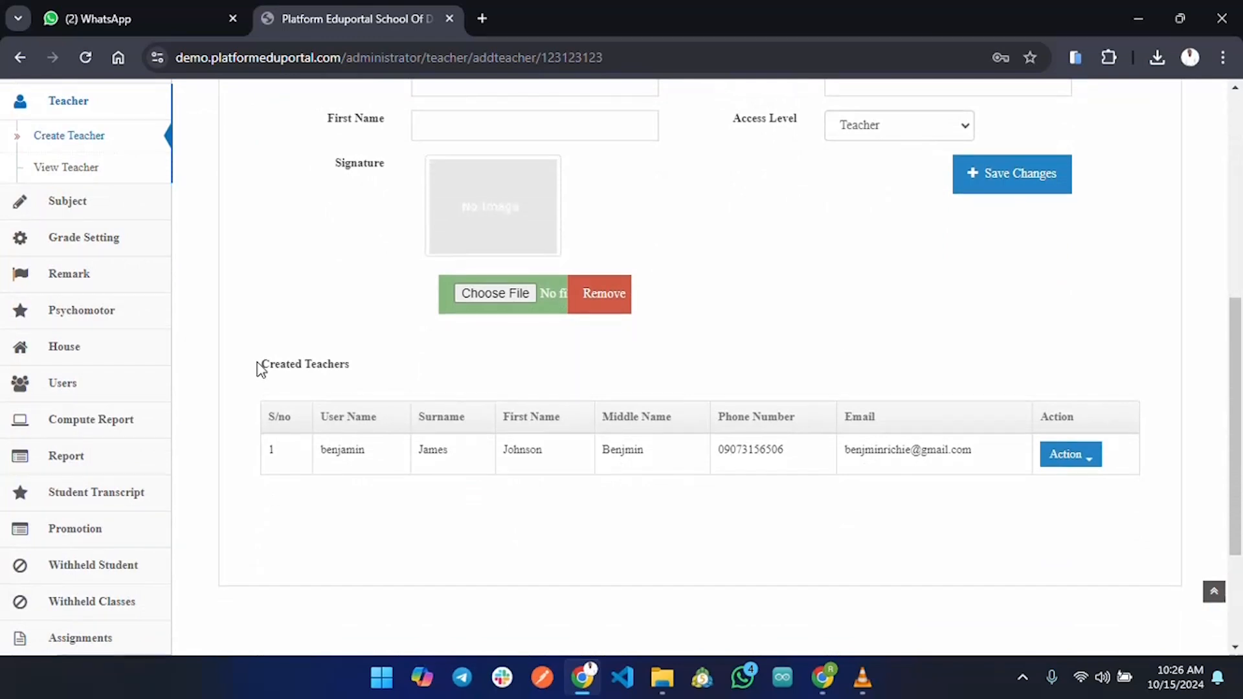
drag(257, 363, 350, 364)
scroll(472, 480, up, 10)
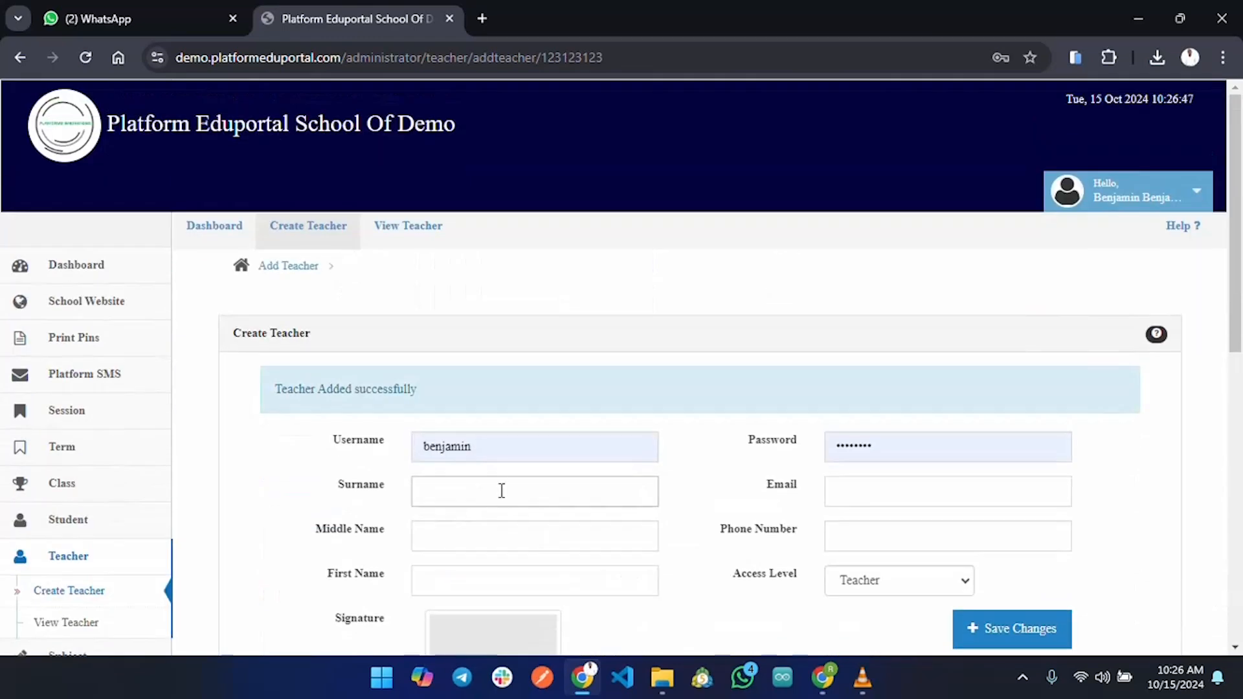
click(499, 491)
click(580, 389)
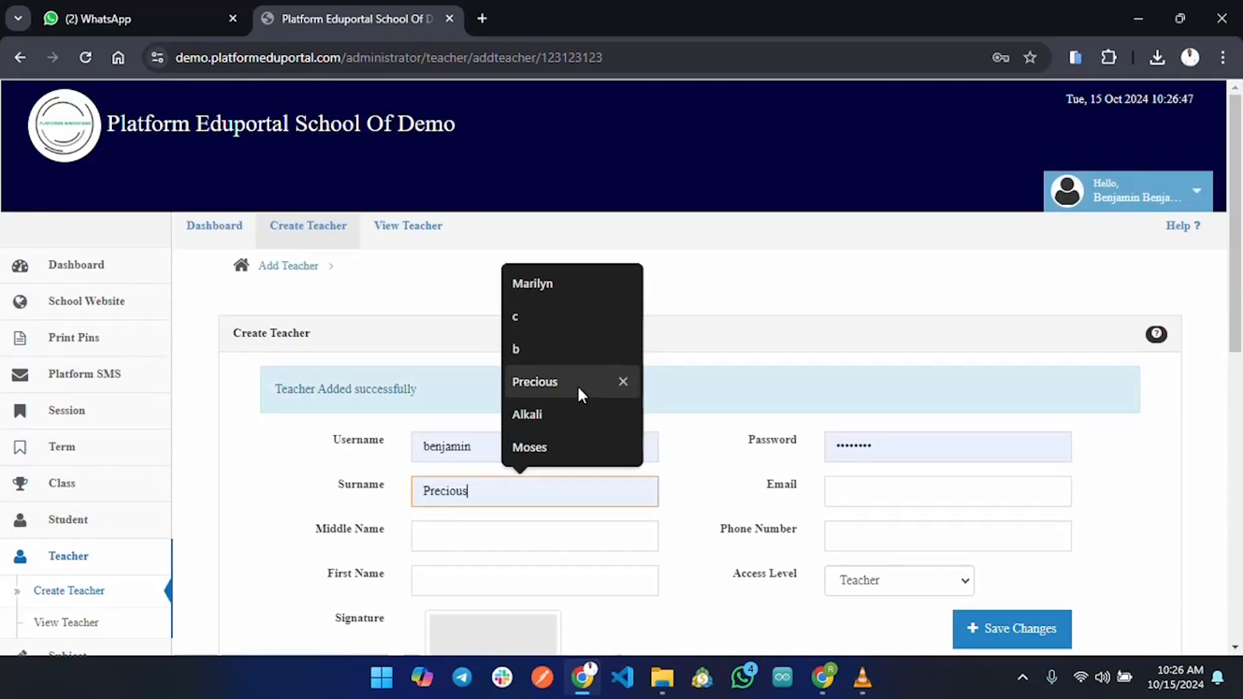
key(shift+Tab)
key(Tab)
click(500, 531)
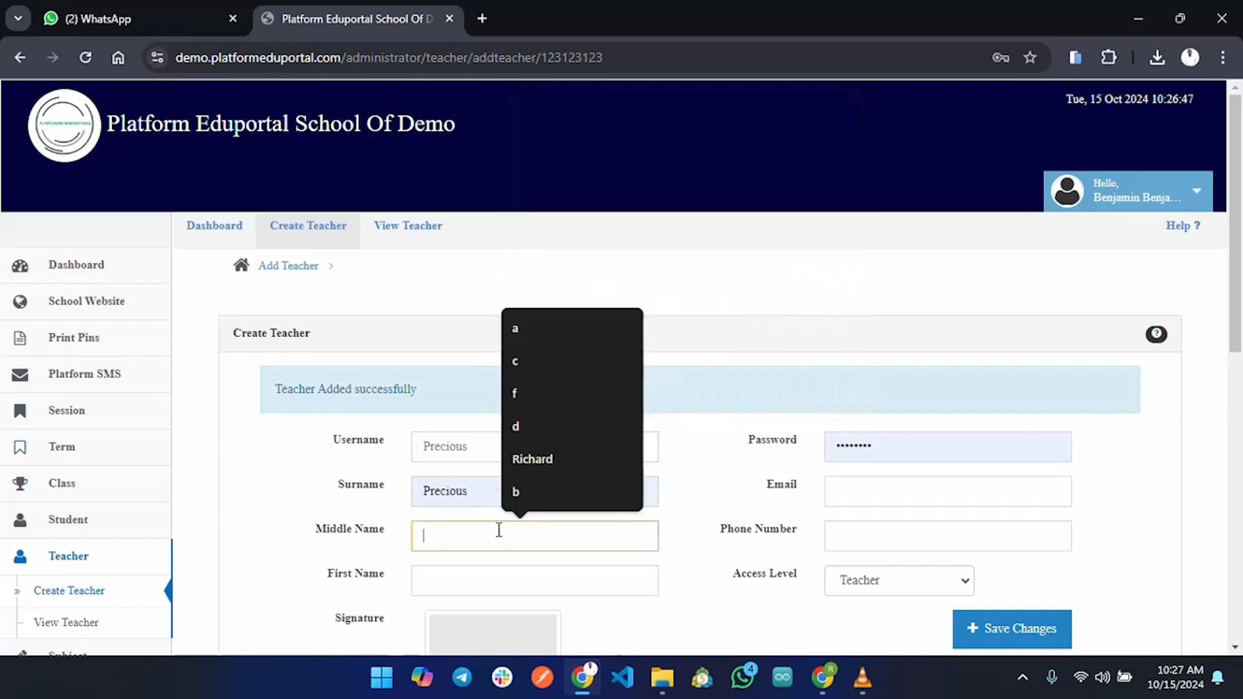
click(528, 458)
click(494, 586)
click(915, 499)
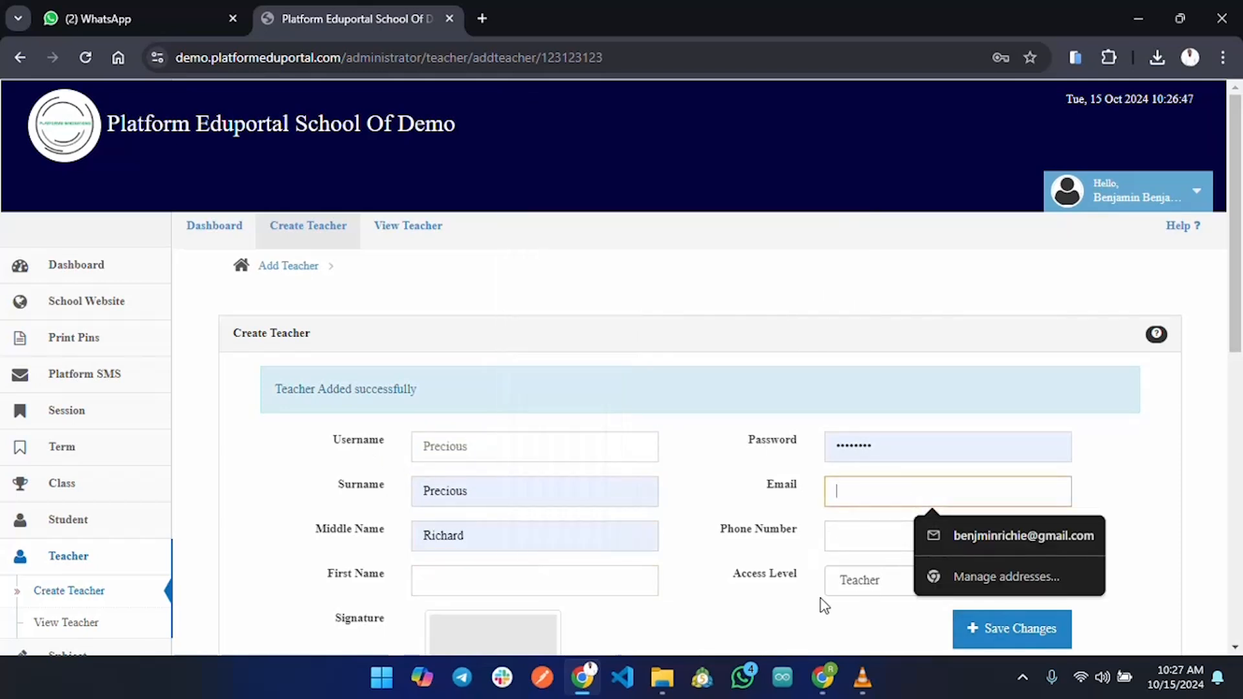
scroll(823, 604, down, 2)
click(913, 357)
click(972, 398)
click(994, 455)
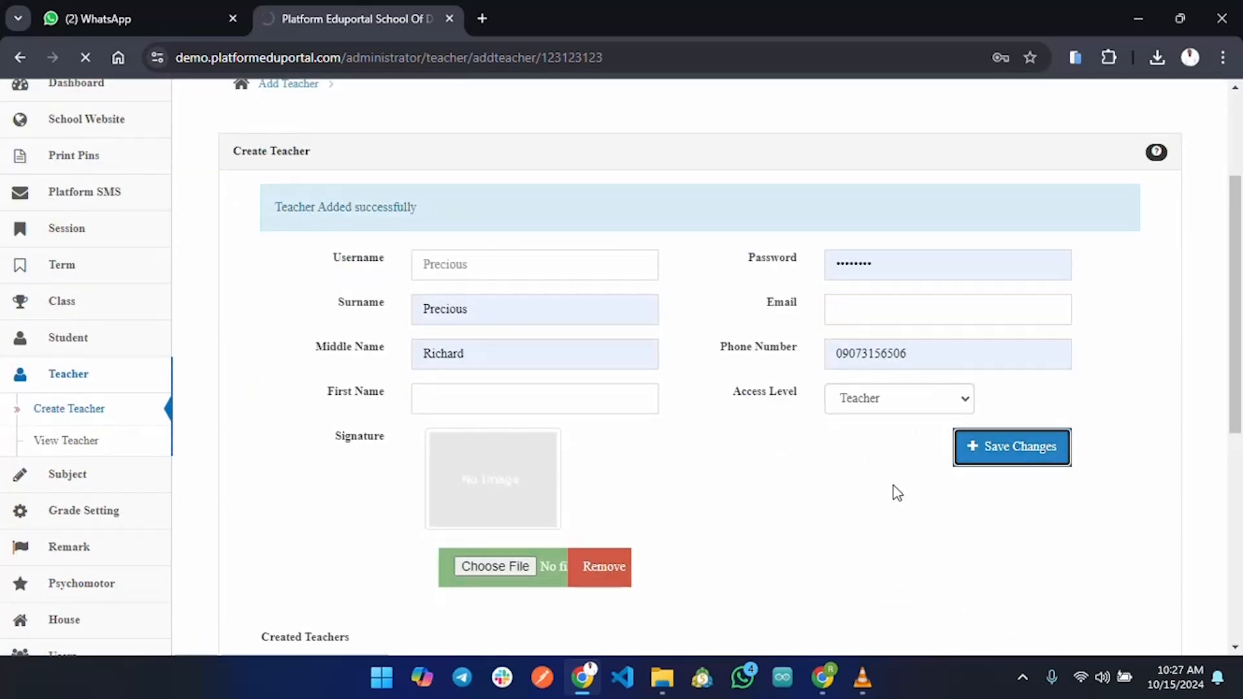
Replace the username, surname and middle name for a third teacher and save
scroll(855, 527, down, 4)
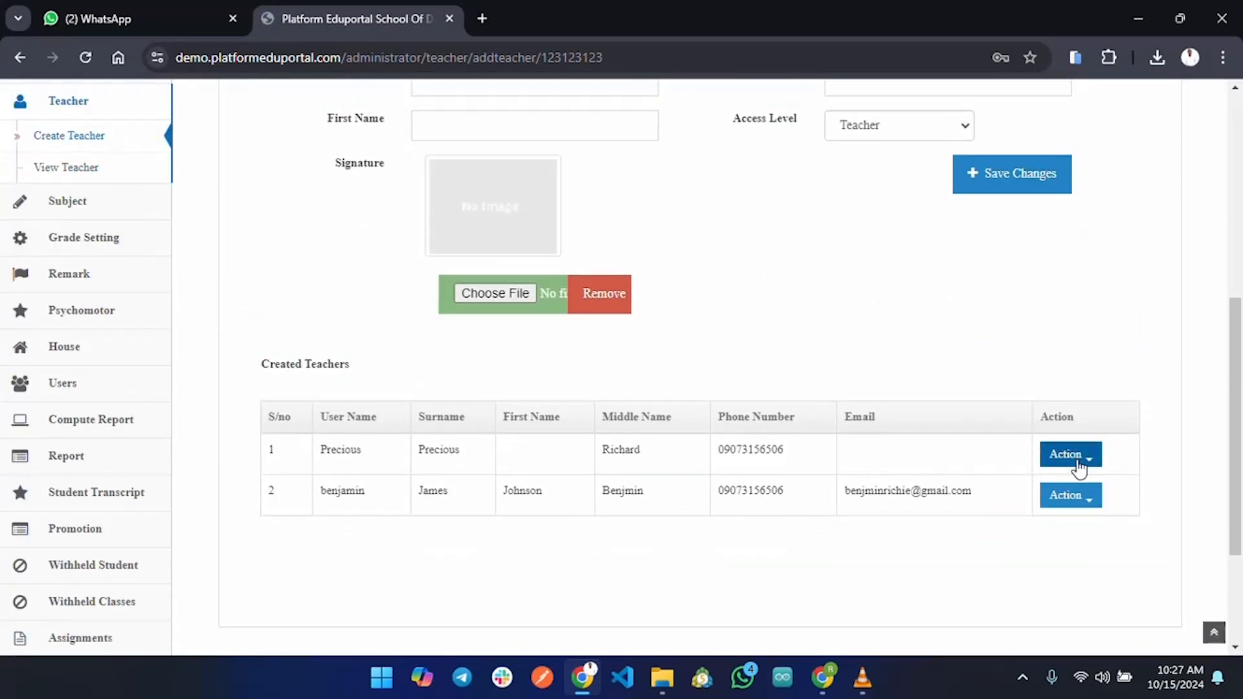
click(1074, 461)
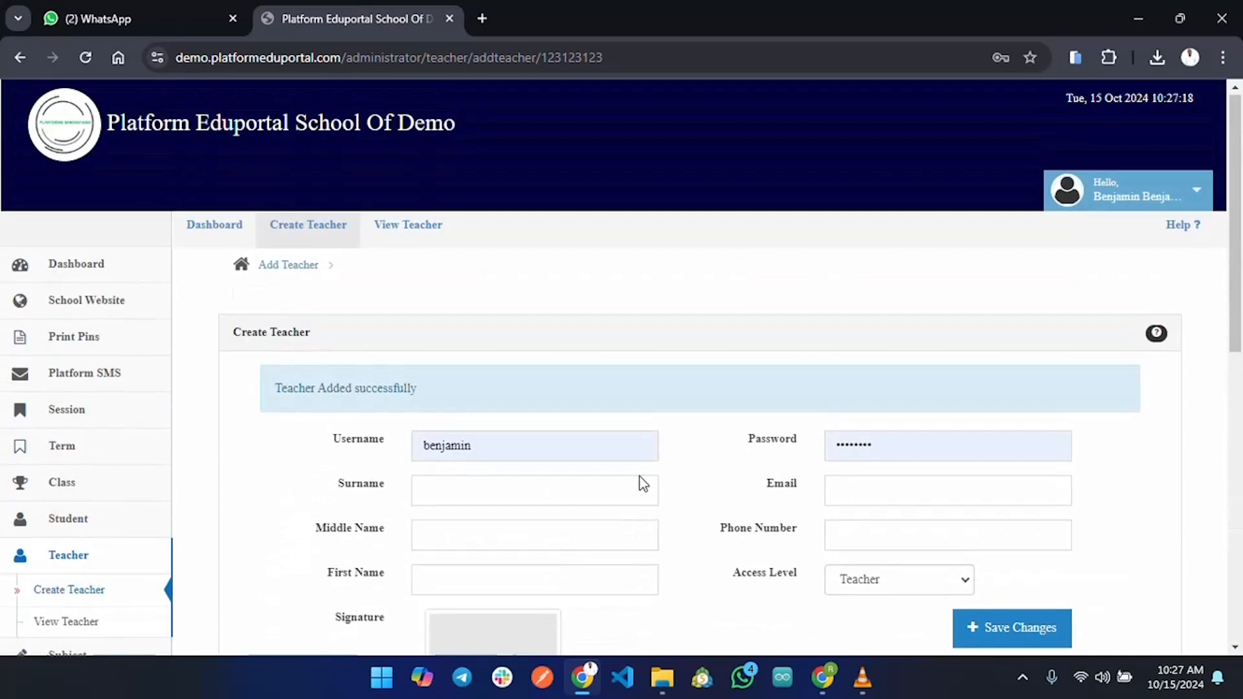
click(624, 447)
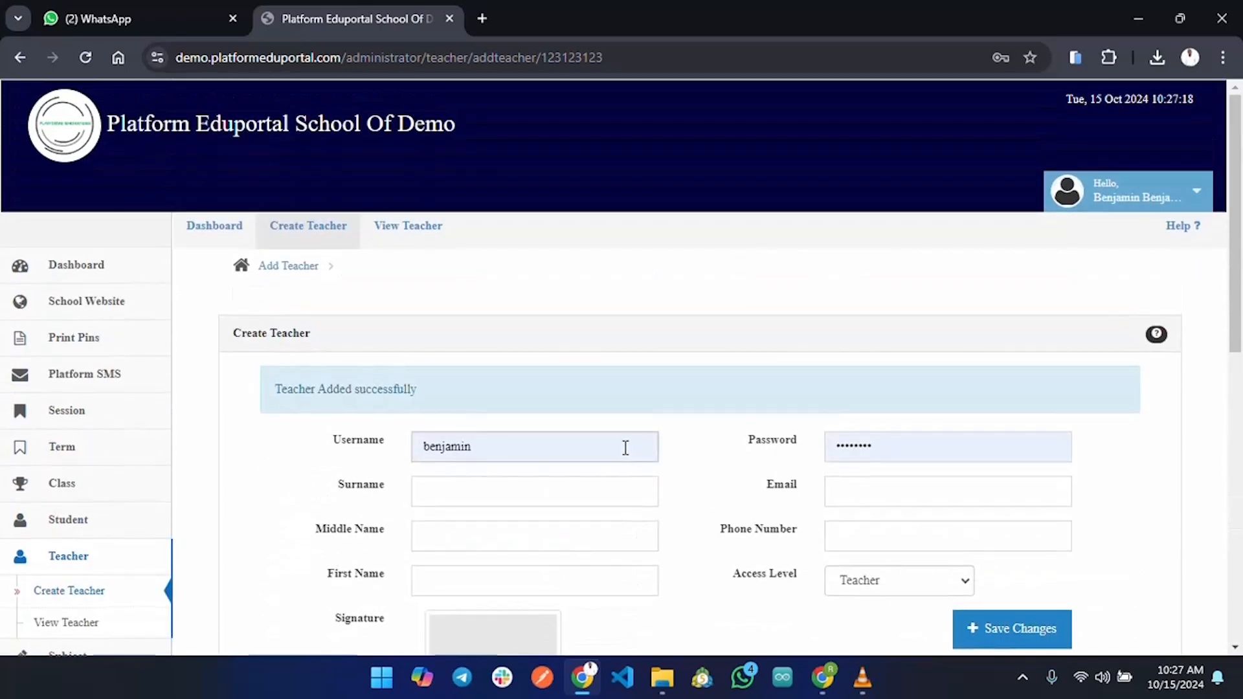
double_click(531, 454)
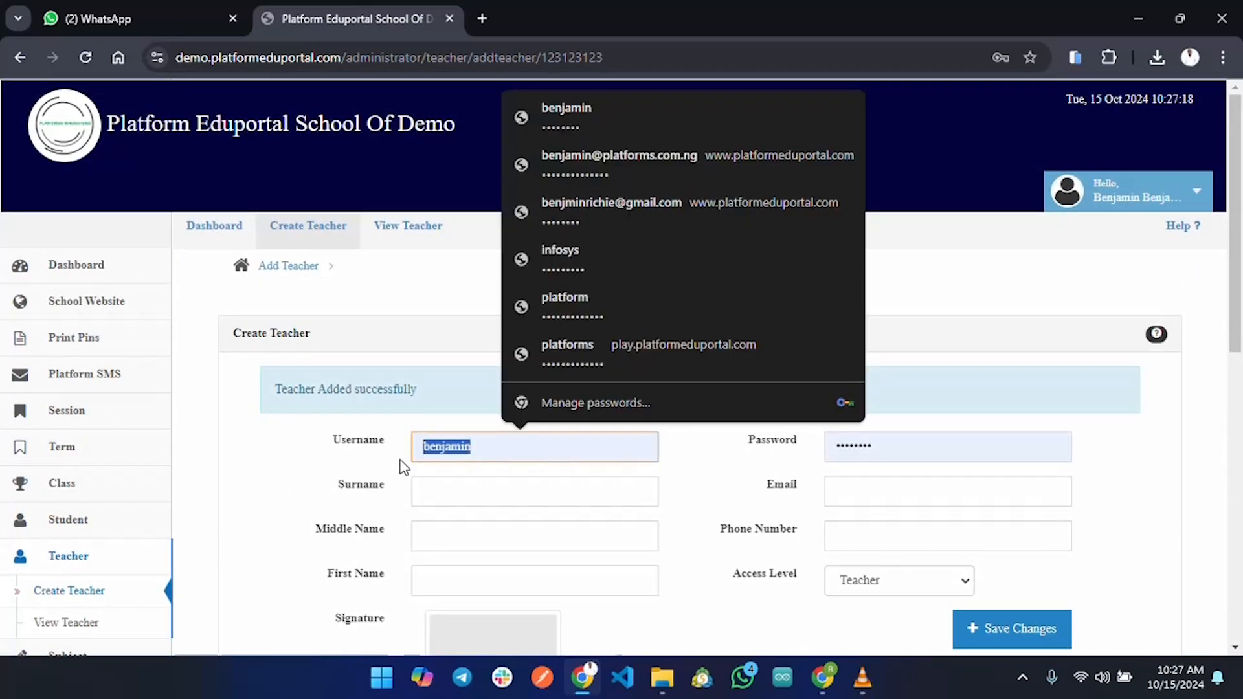
text(Mary)
click(464, 491)
text(Mary)
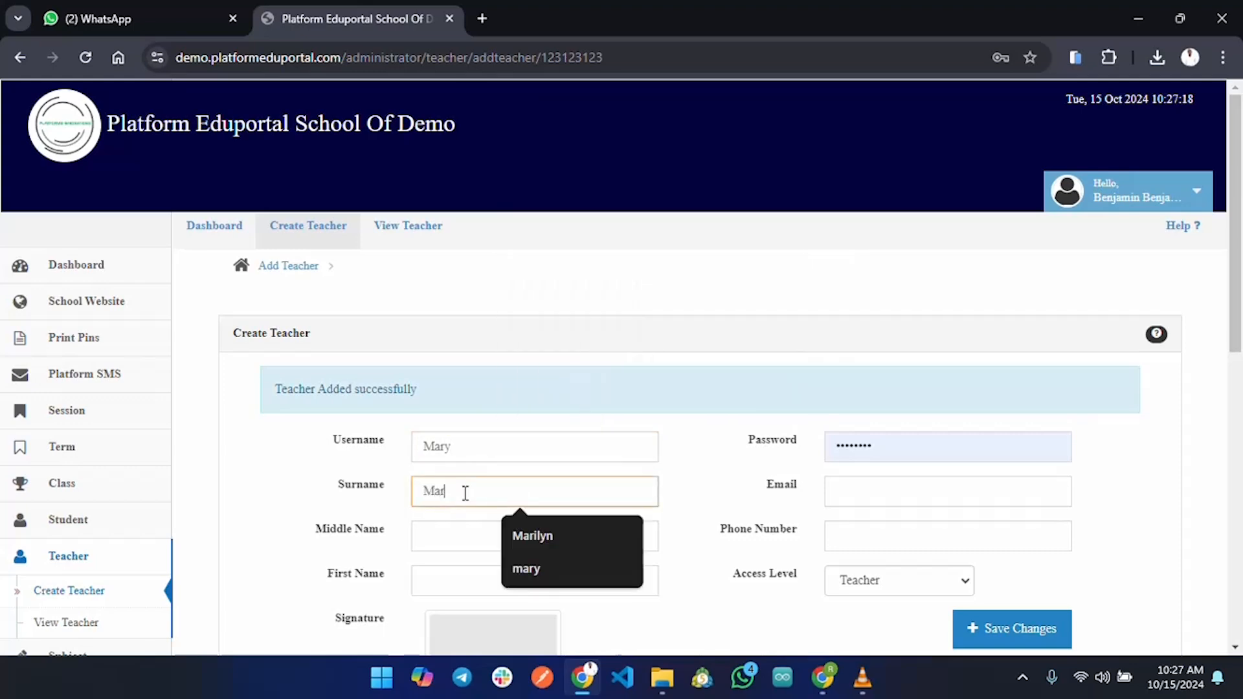
click(458, 535)
text(Daniel)
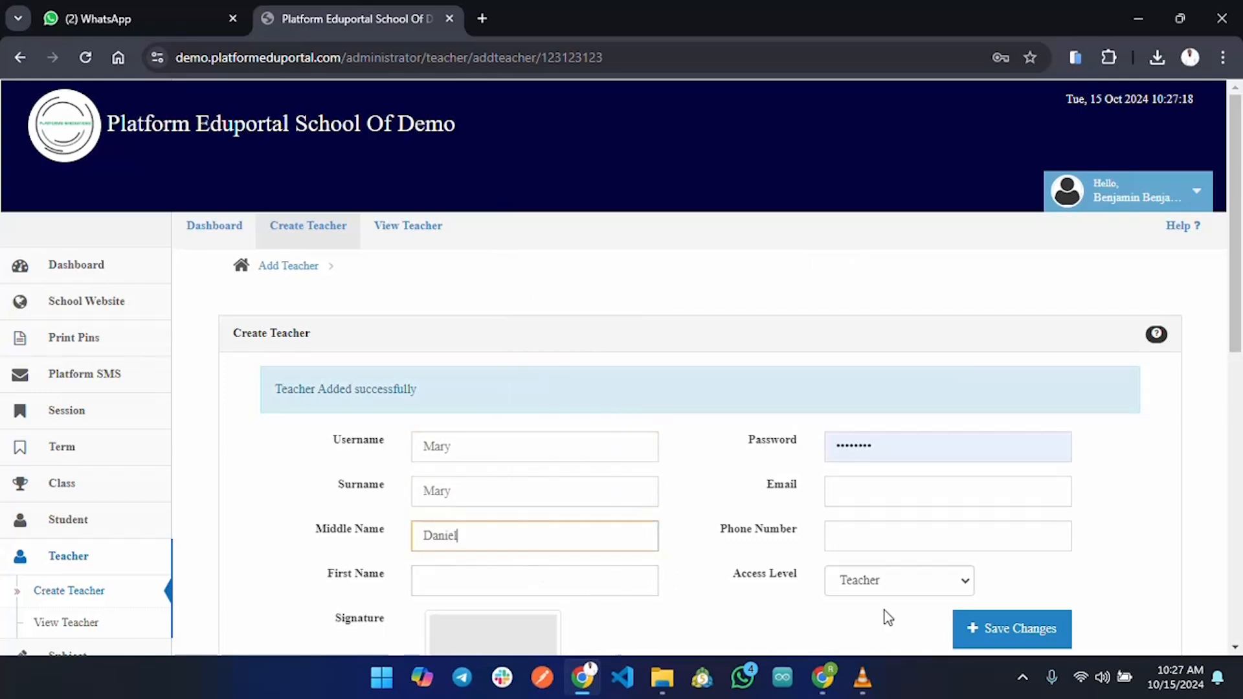
scroll(926, 531, down, 3)
click(968, 443)
scroll(565, 456, down, 8)
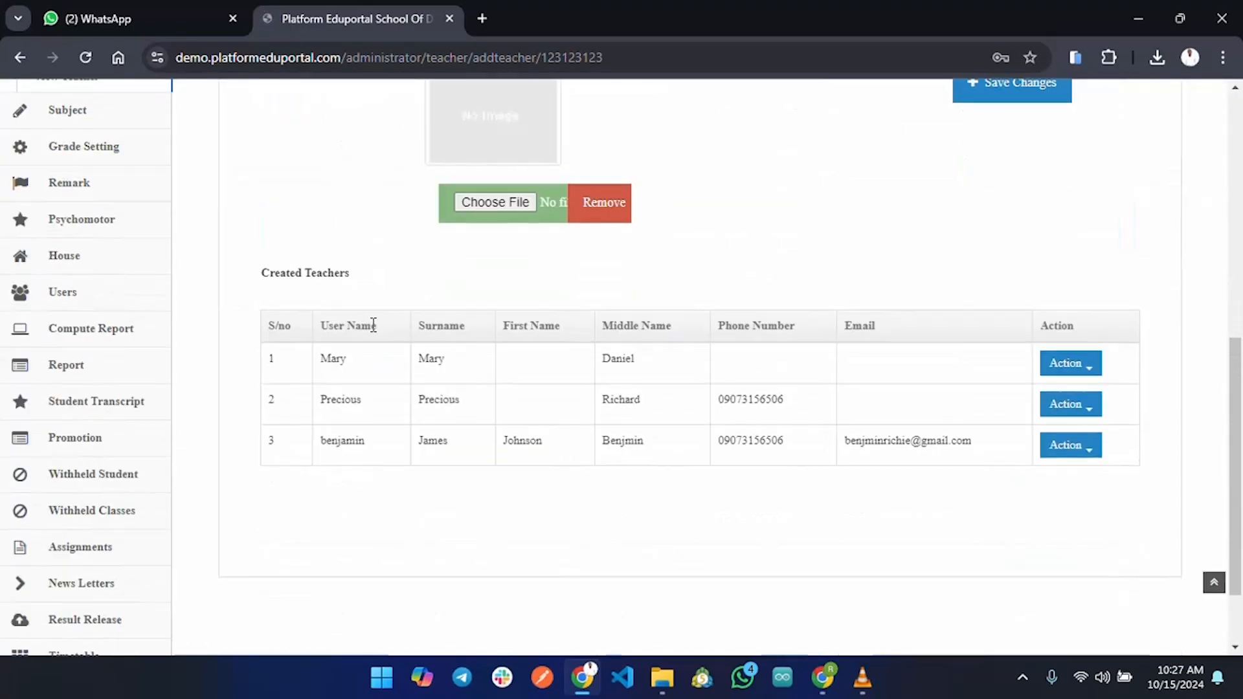
scroll(401, 376, up, 8)
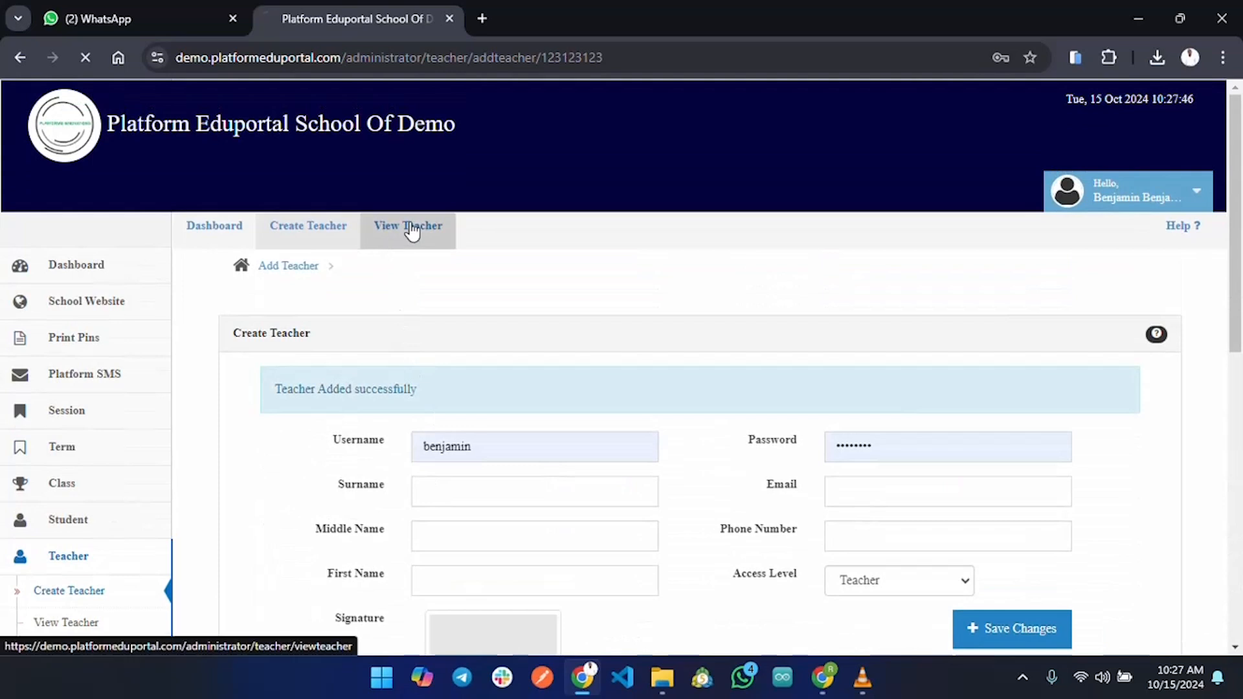
Review all teachers in View Teacher and open the first teacher's Action dropdown
click(408, 231)
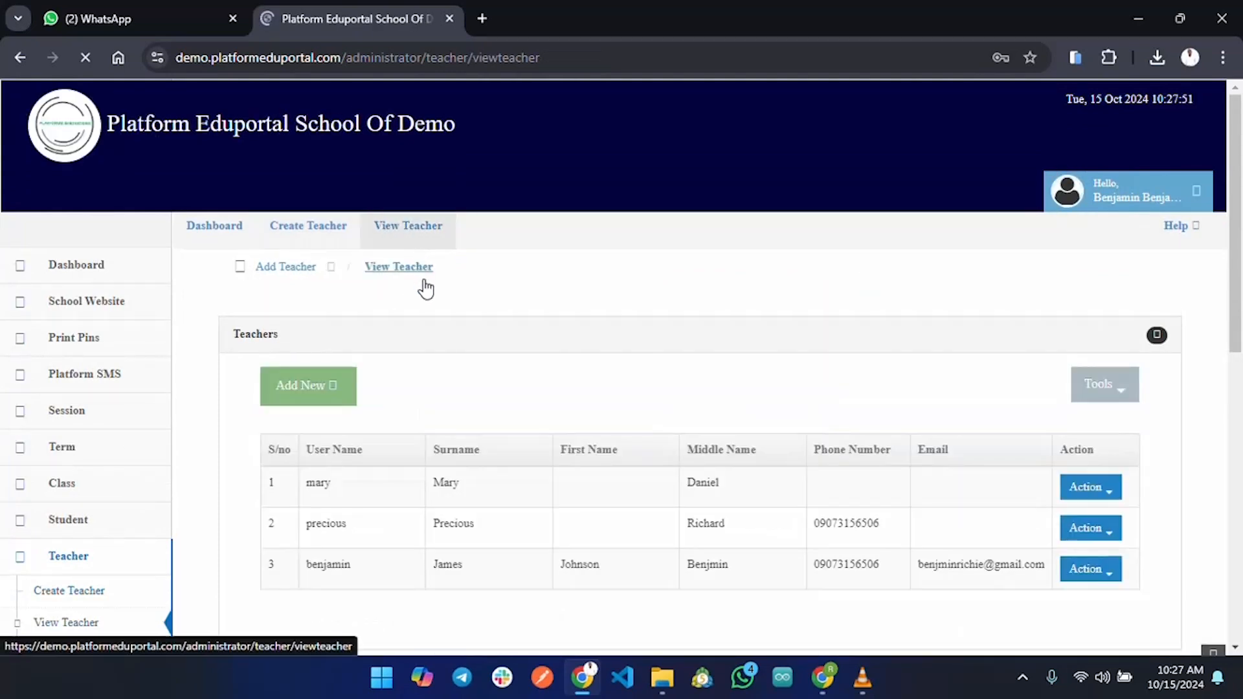
scroll(366, 461, down, 1)
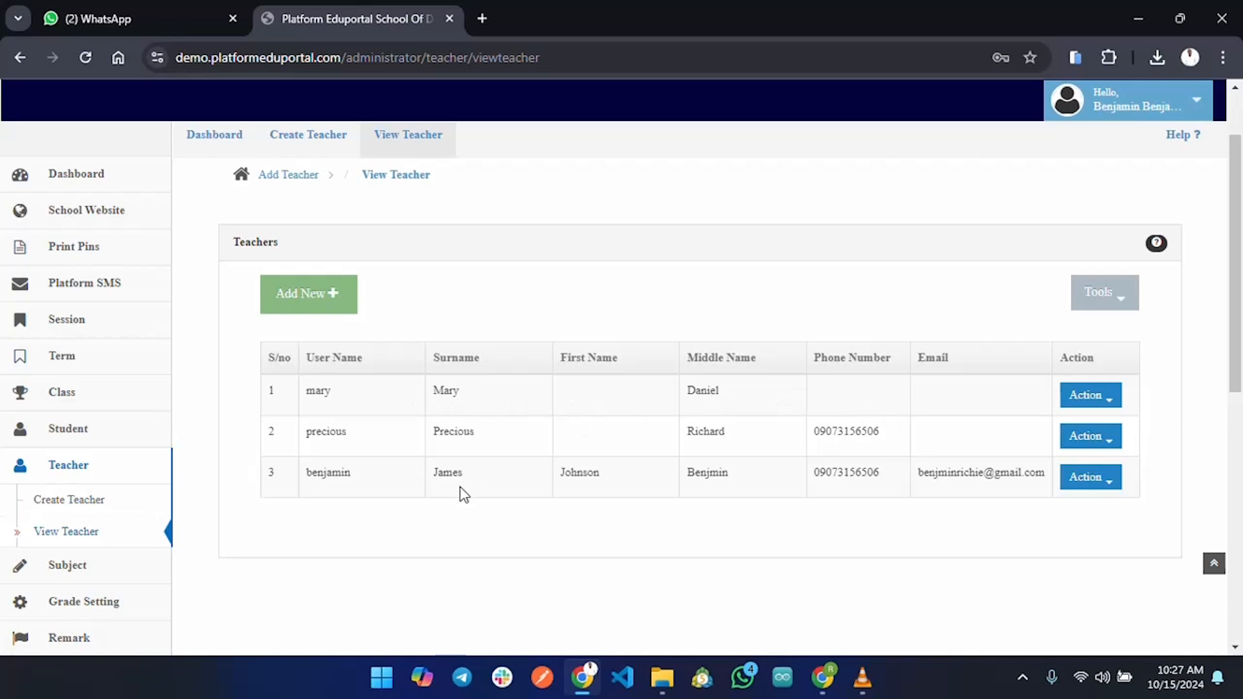
click(1109, 401)
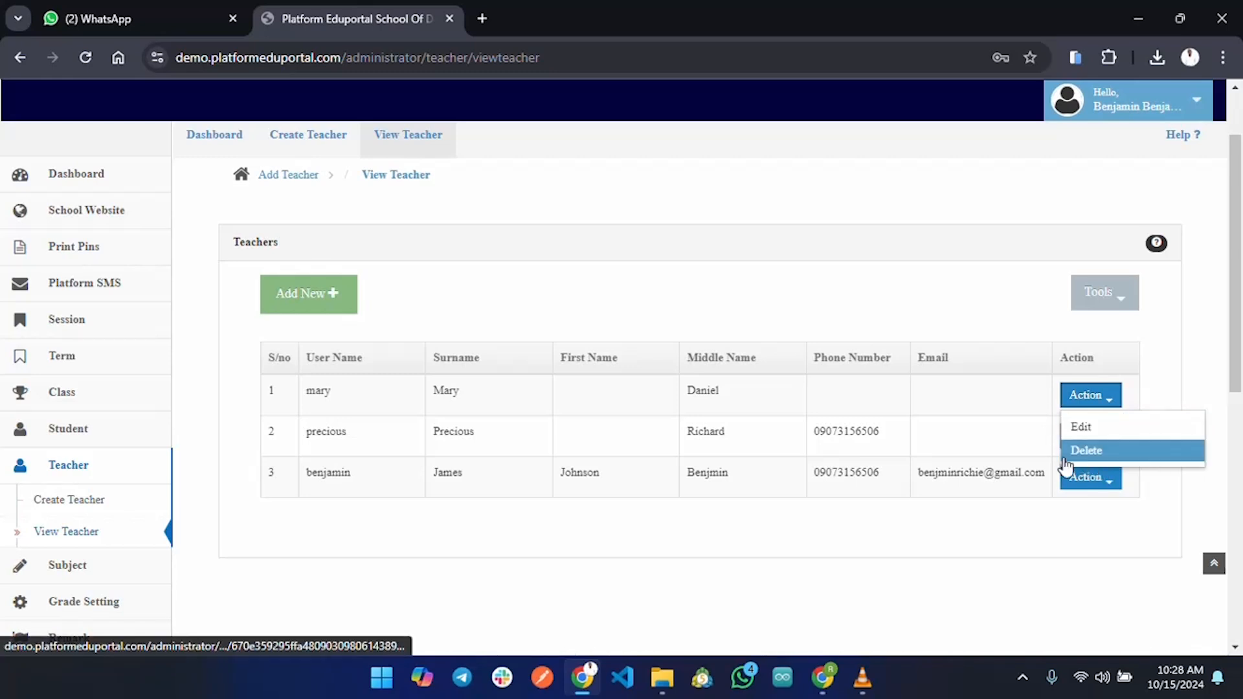
scroll(808, 612, up, 1)
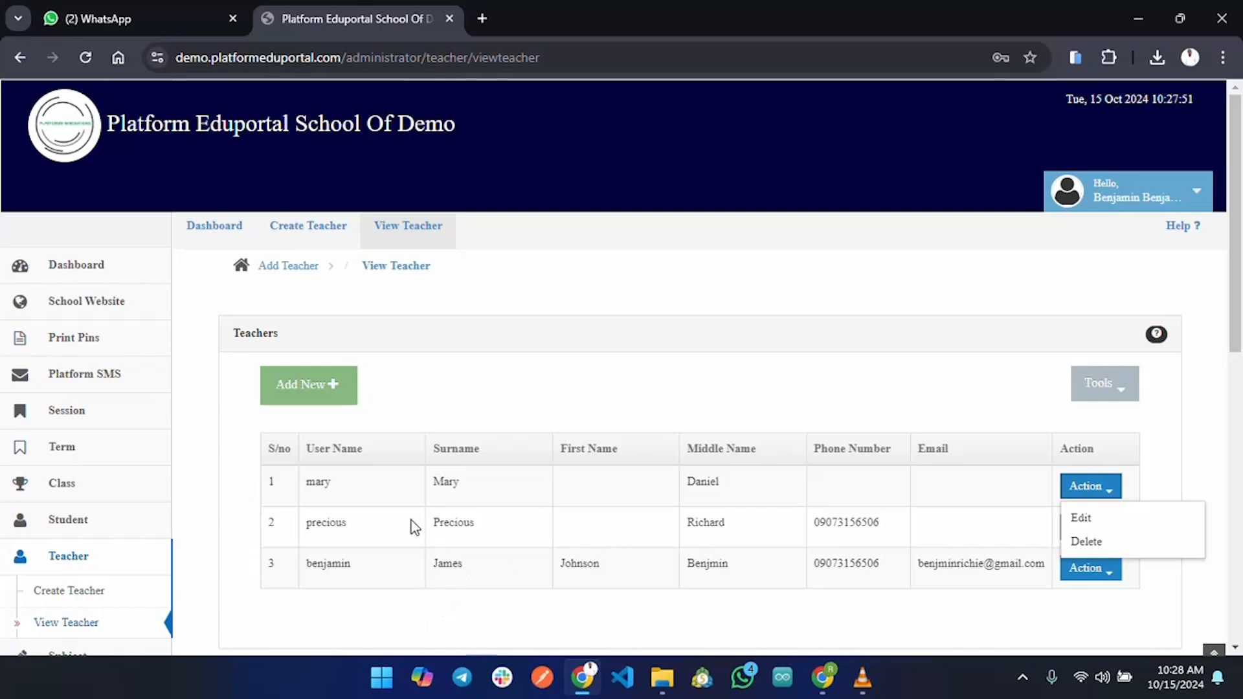
Go to the Create Subject page
scroll(84, 535, down, 1)
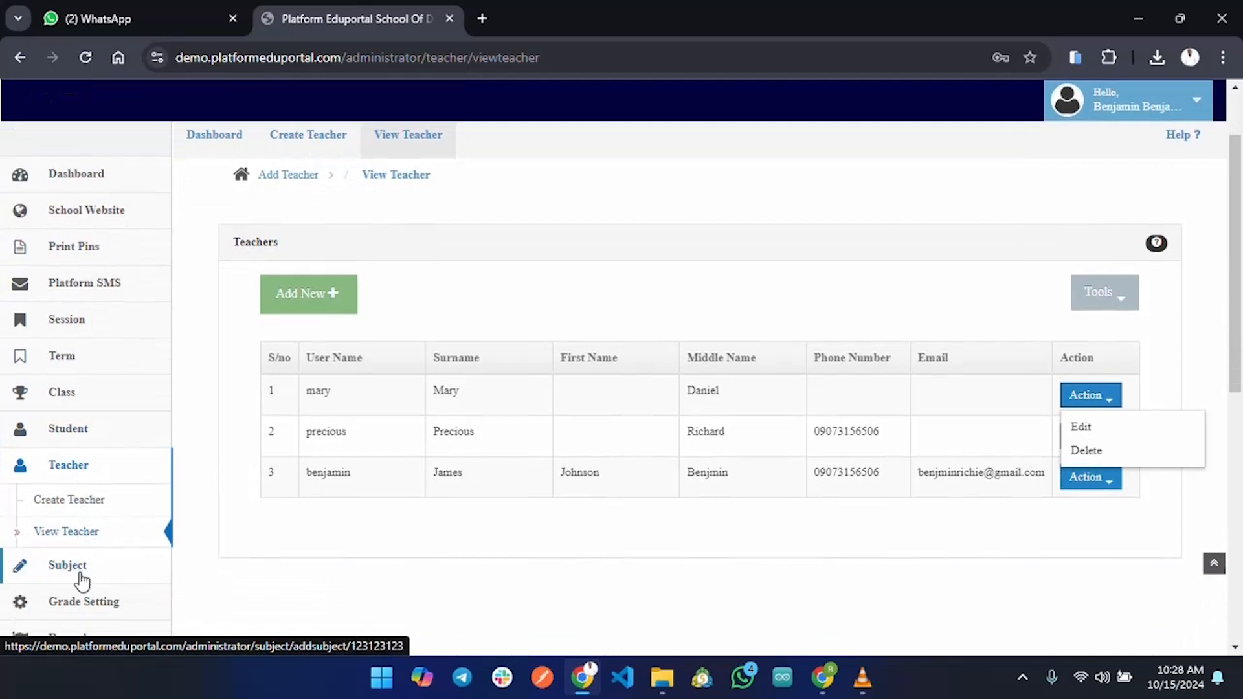
scroll(81, 581, down, 2)
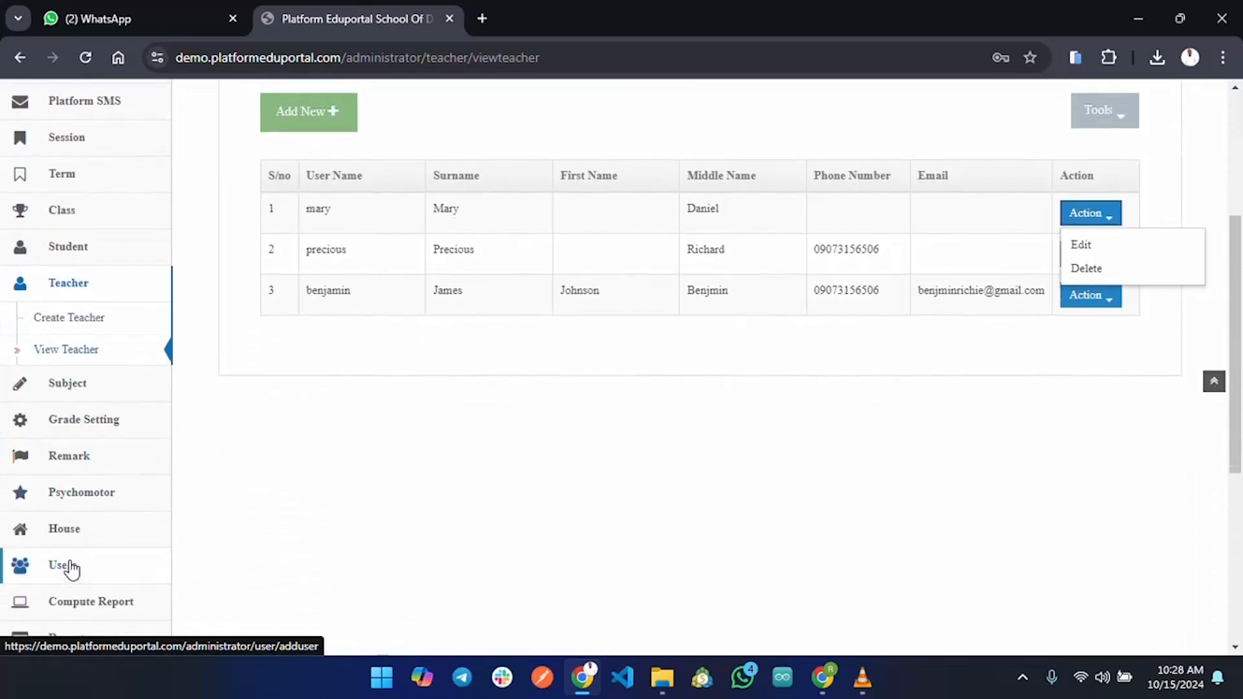
click(76, 388)
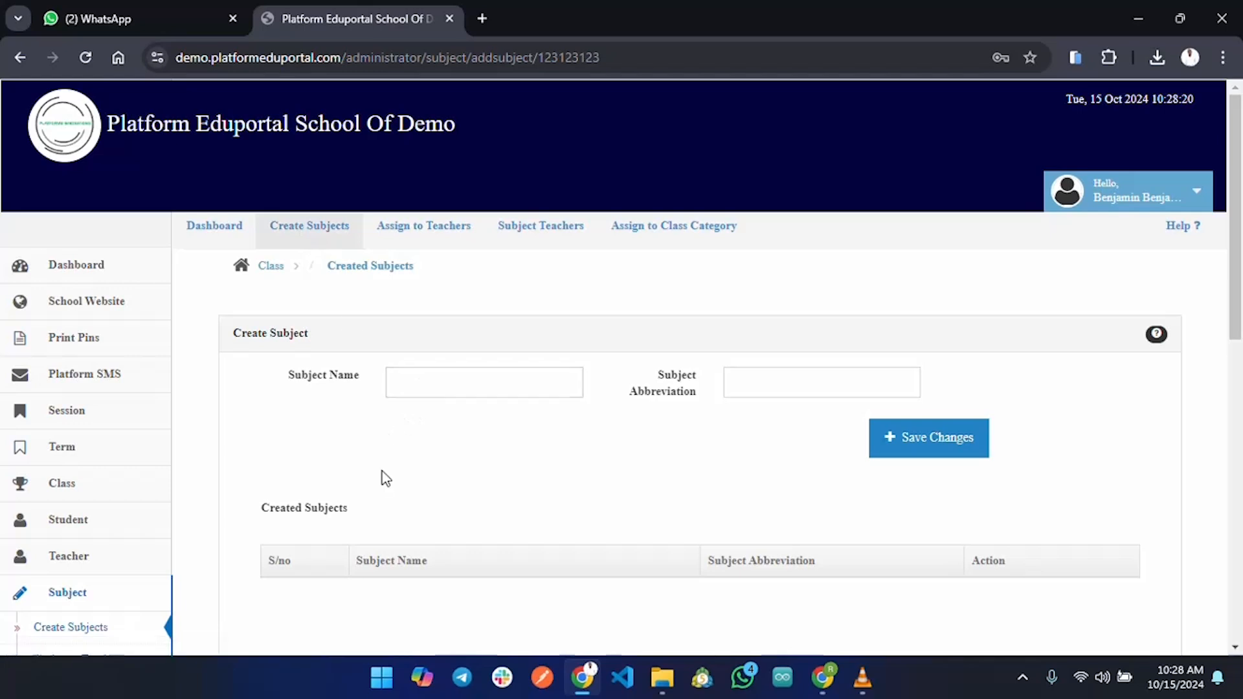
Create the subject MATHEMATICS with abbreviation MATHS
scroll(395, 479, down, 1)
click(455, 285)
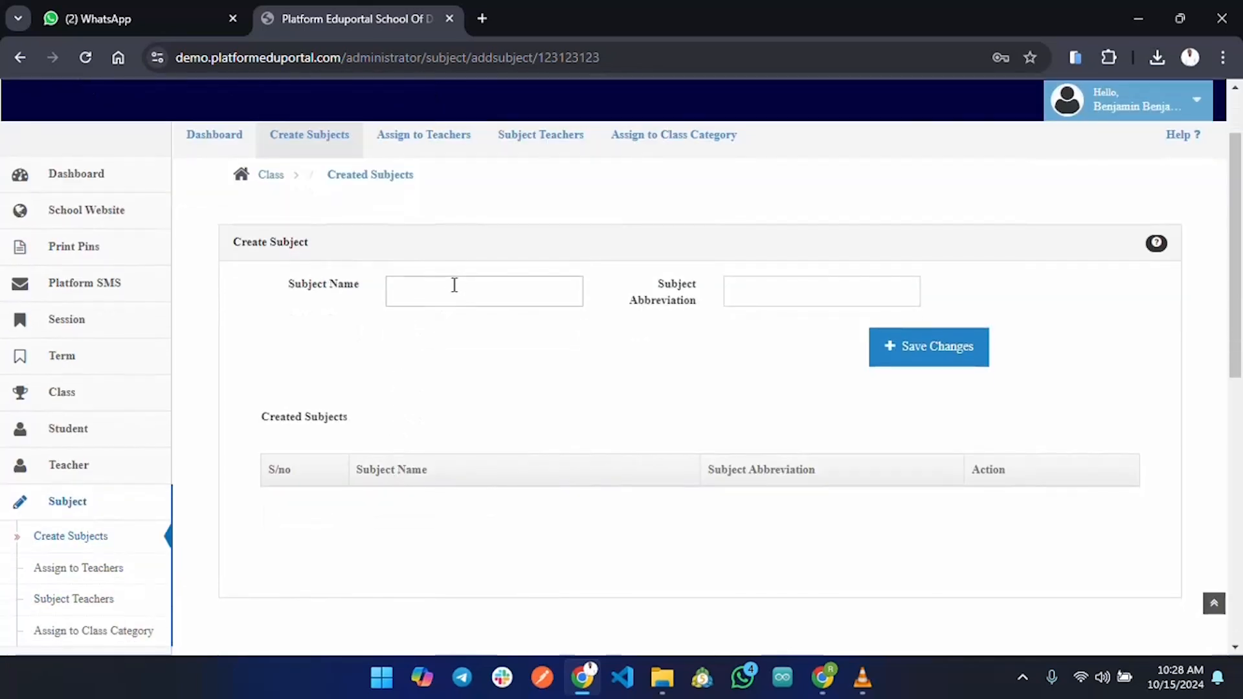
click(394, 334)
click(446, 298)
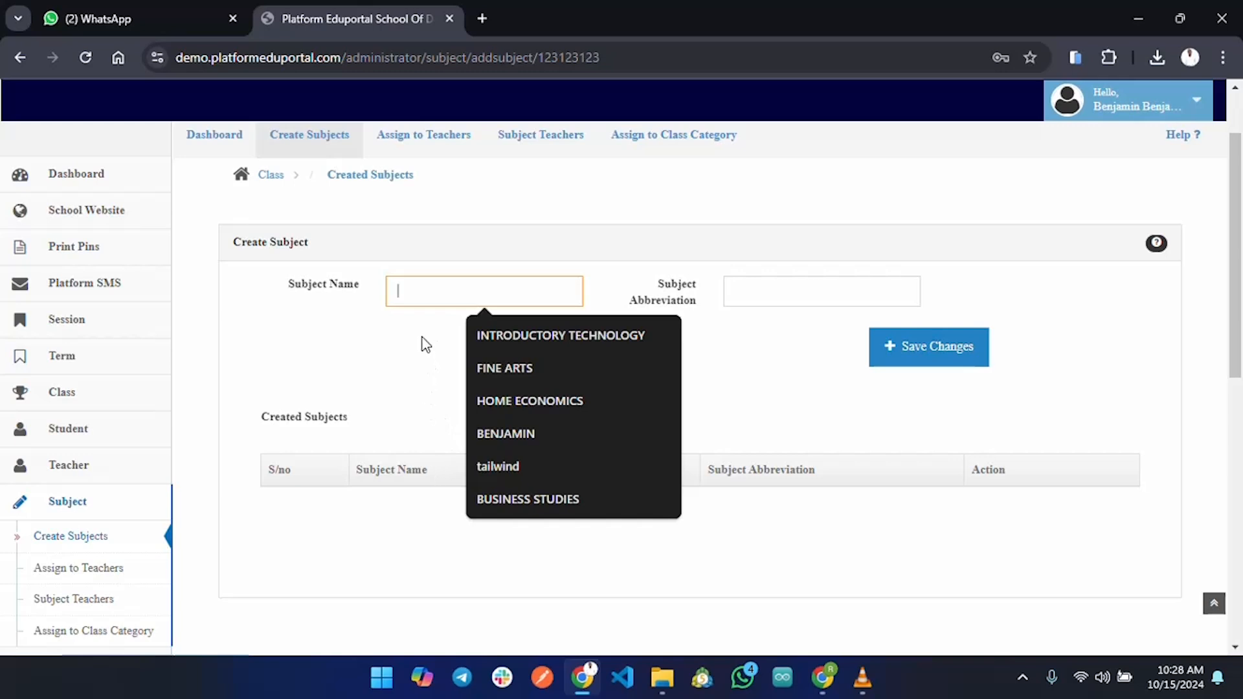
text(Mat)
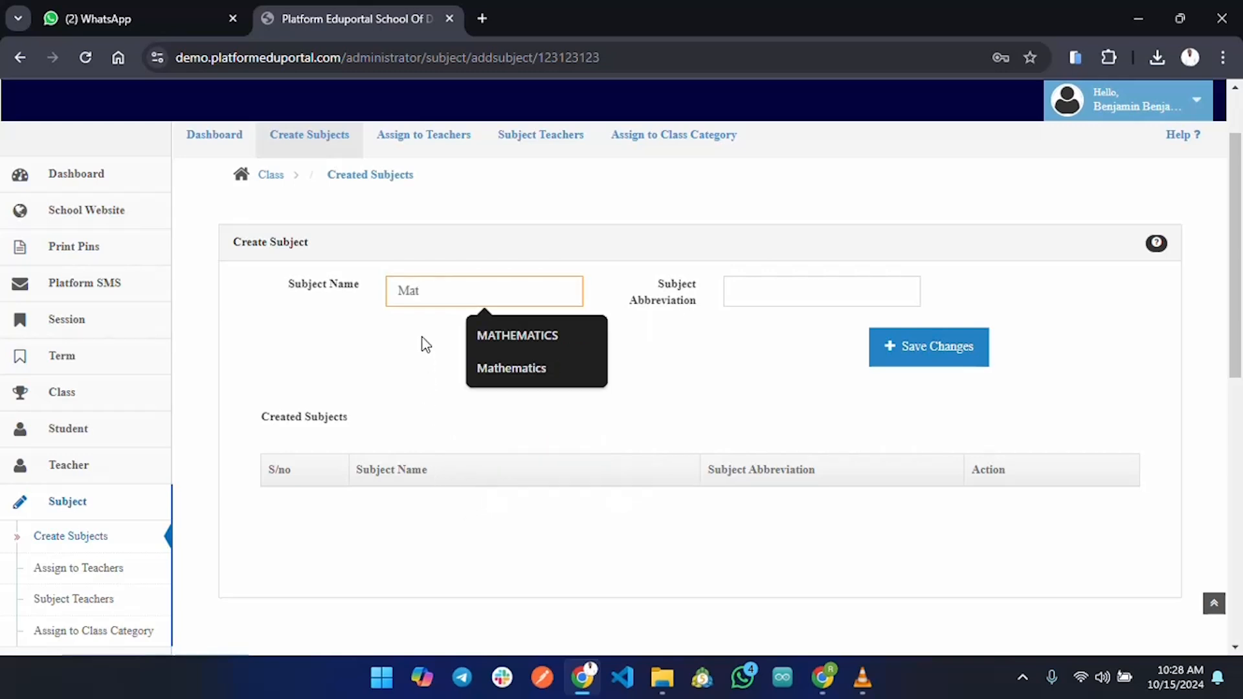
click(549, 335)
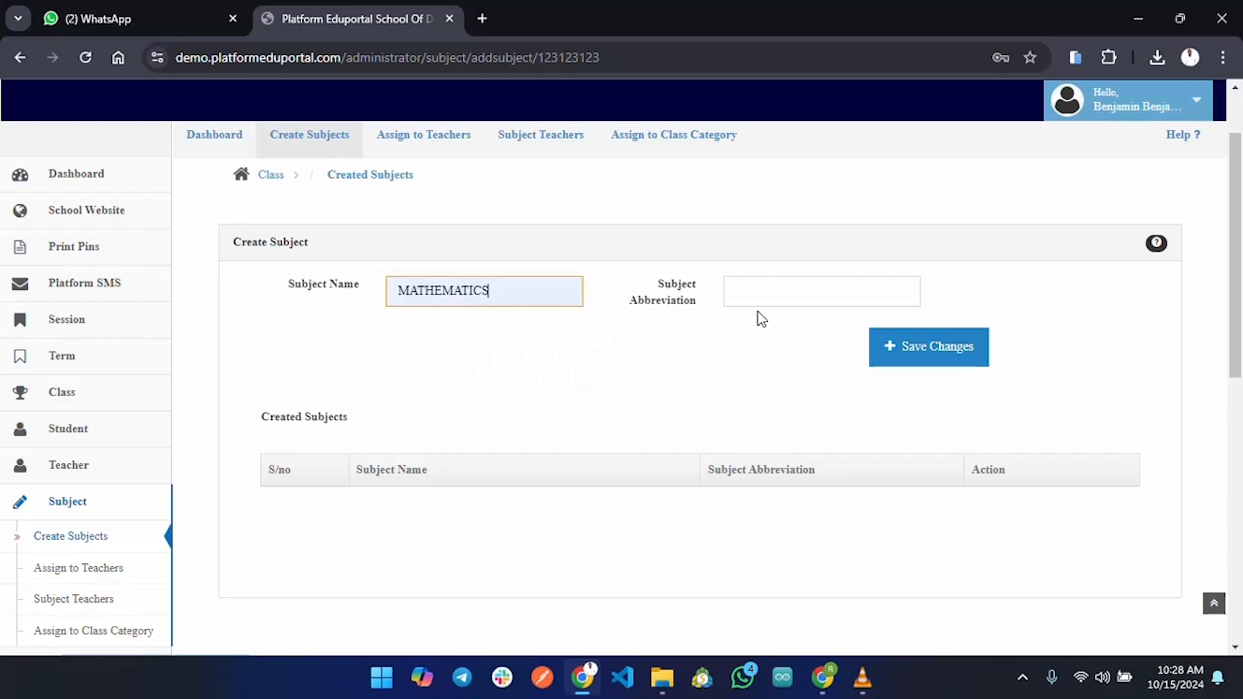
click(776, 292)
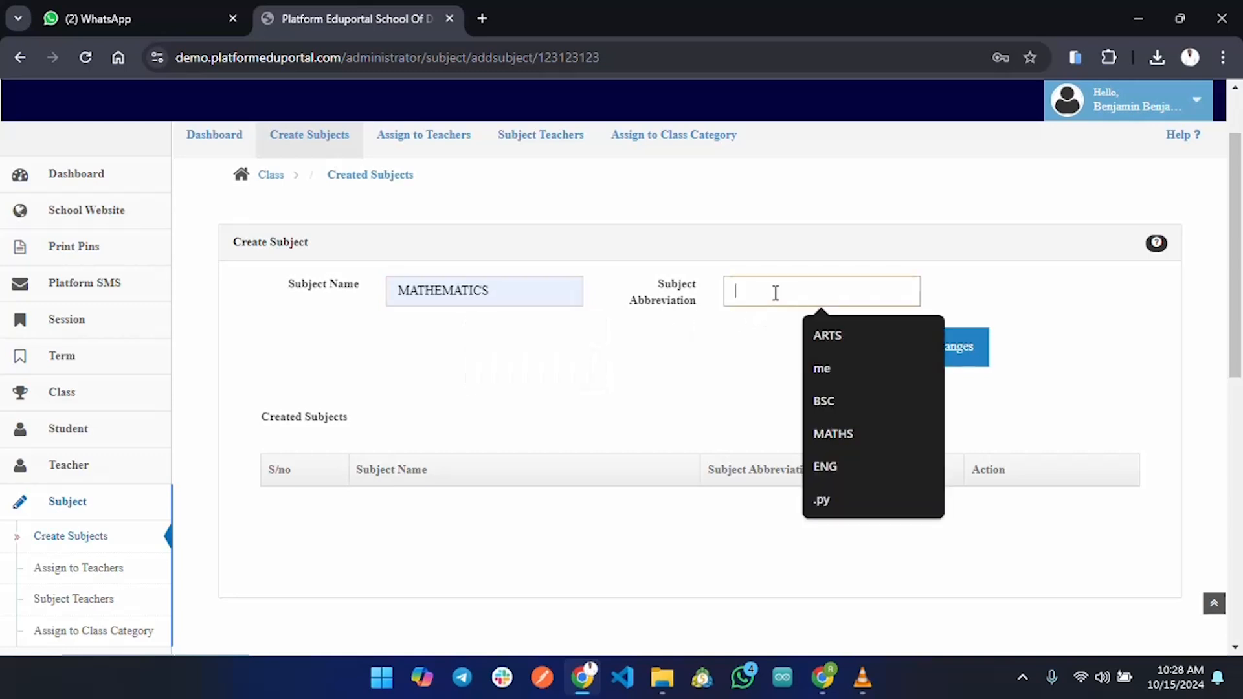
click(832, 433)
click(932, 350)
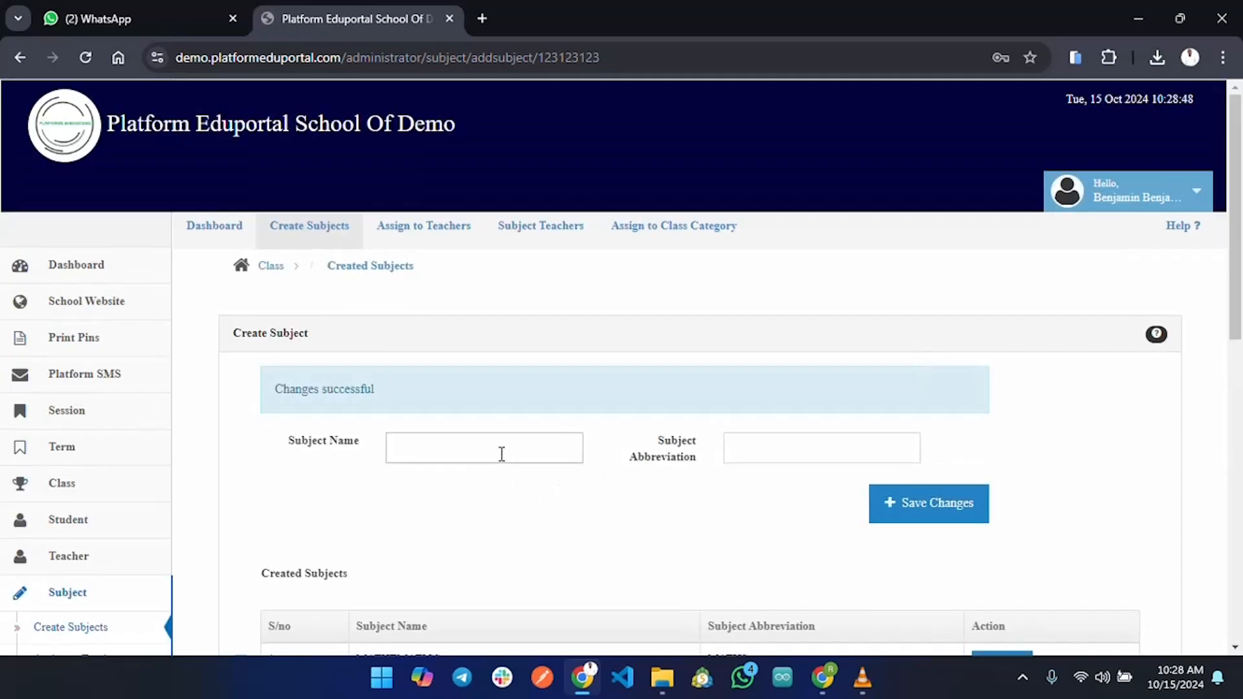
Create the subject ENGLISH LANGUAGE with abbreviation ENG
click(500, 451)
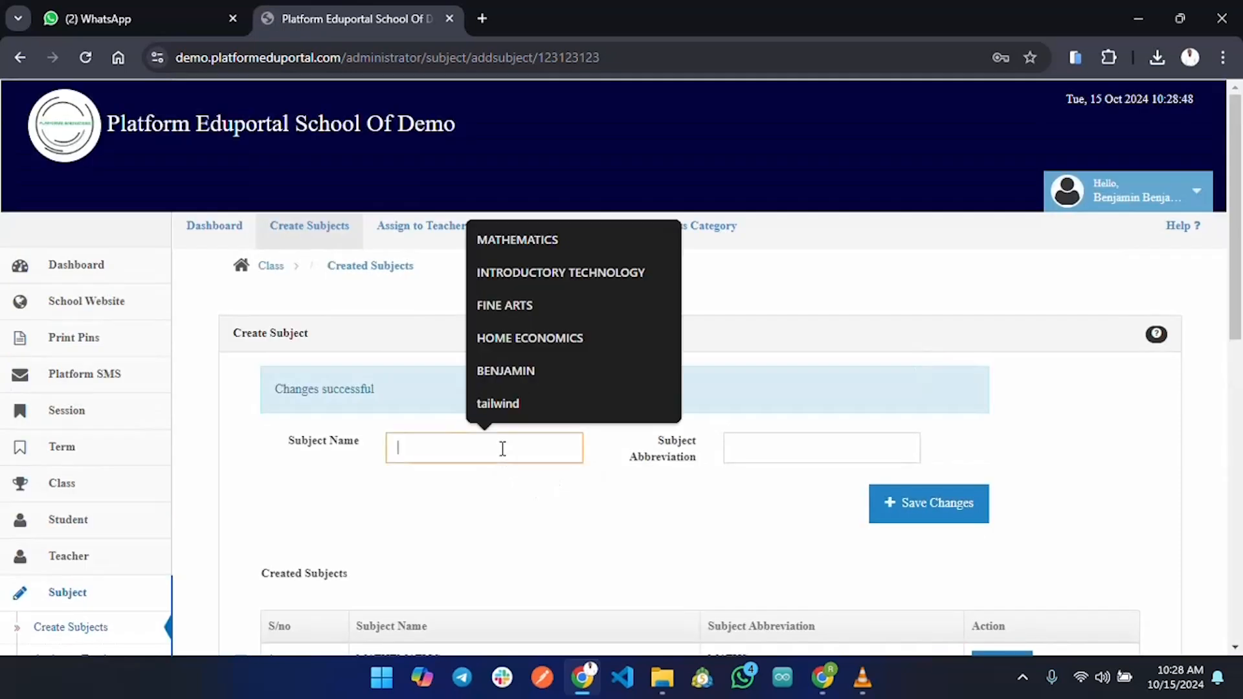
text(ENGLISH LANGUAGE)
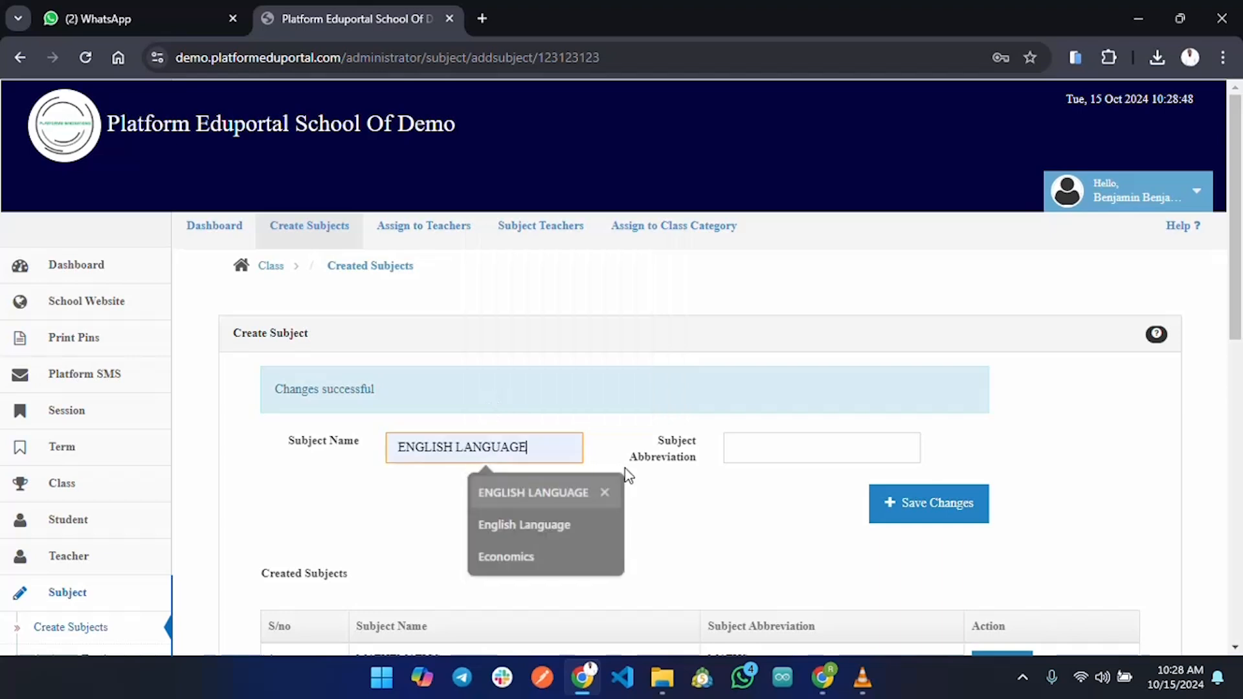
click(618, 490)
click(819, 446)
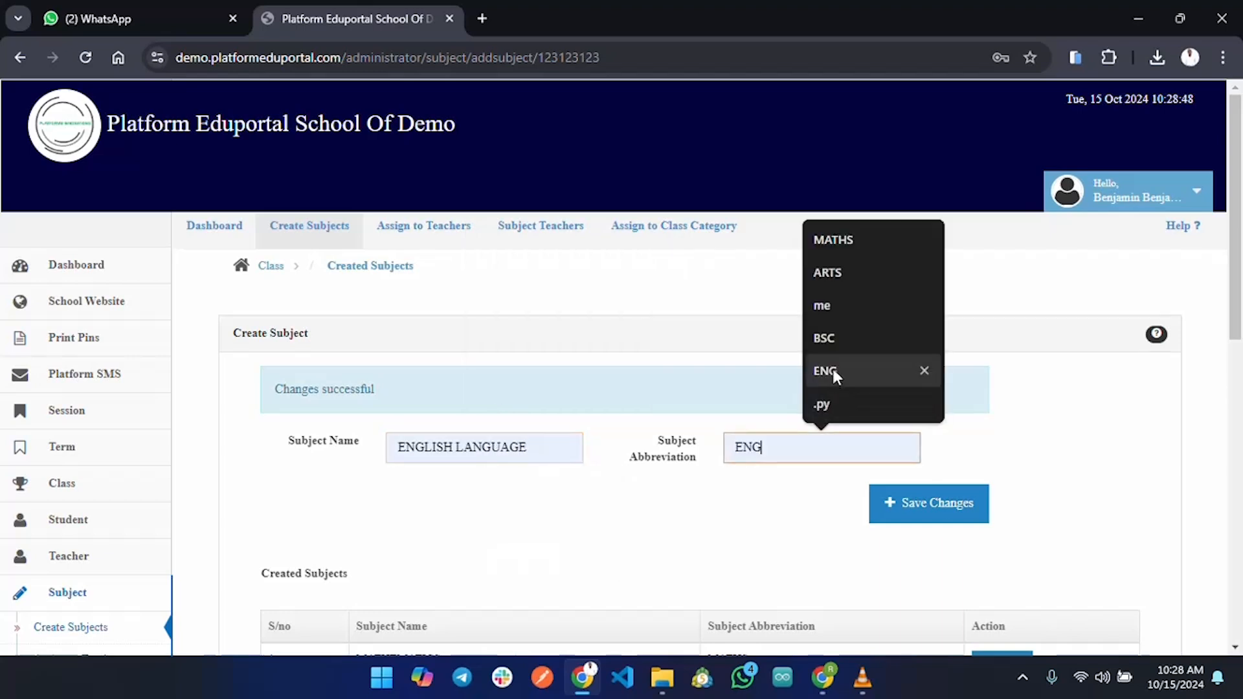
click(833, 371)
click(932, 510)
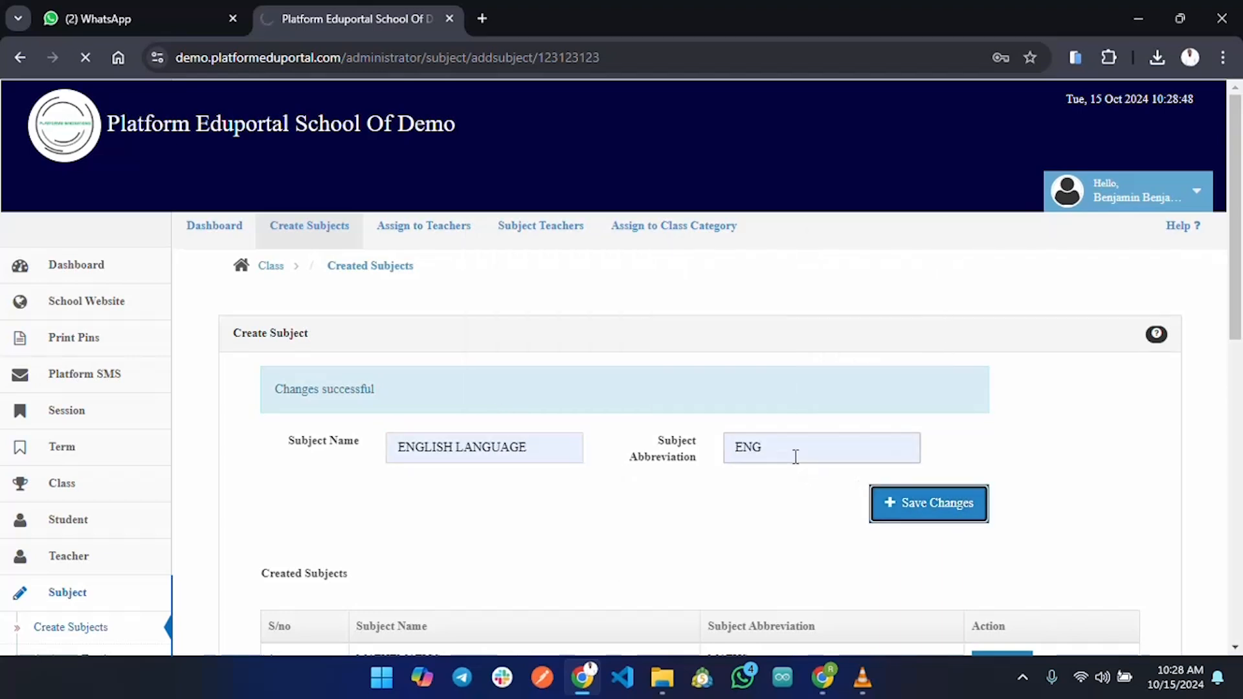
Create the subject INTRODUCTORY TECHNOLOGY with abbreviation INTRO TECH
click(505, 443)
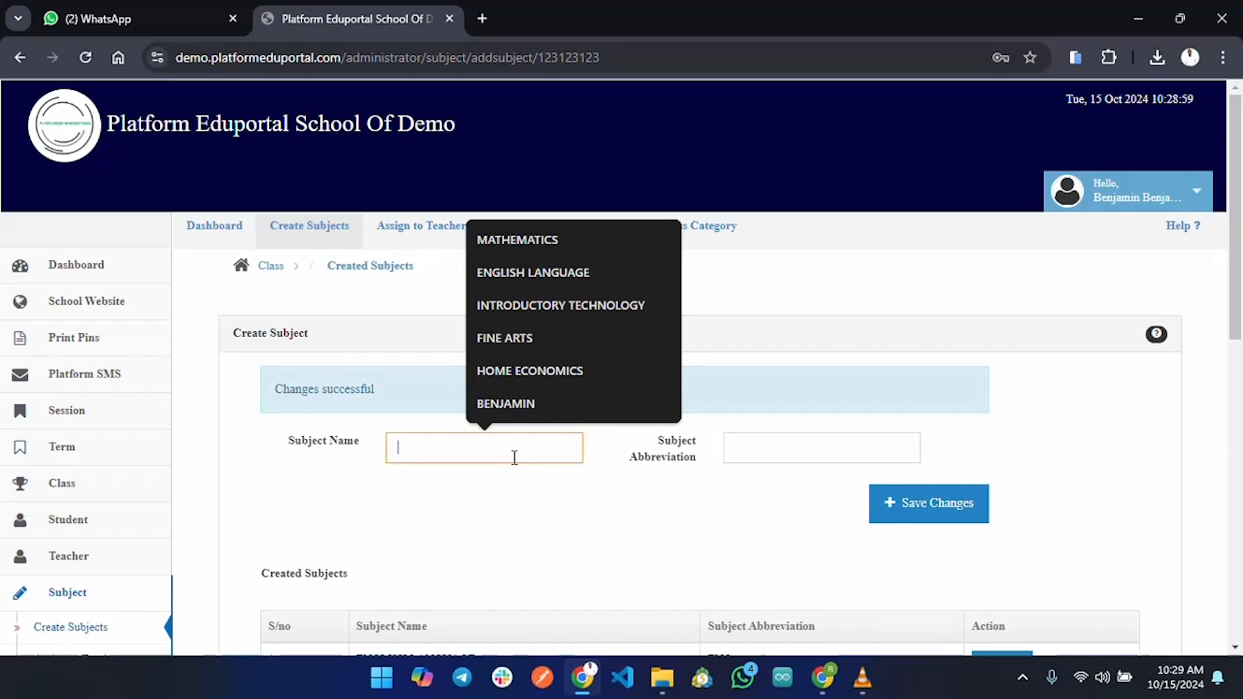
click(560, 302)
click(742, 444)
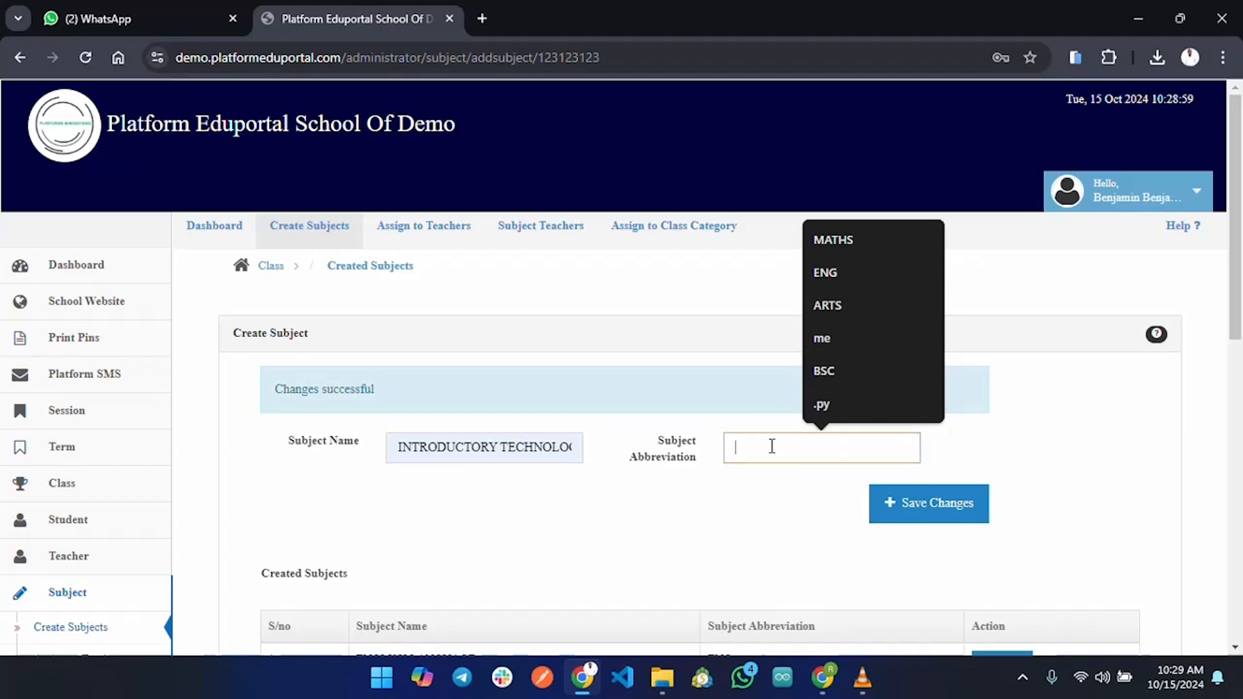
text(In)
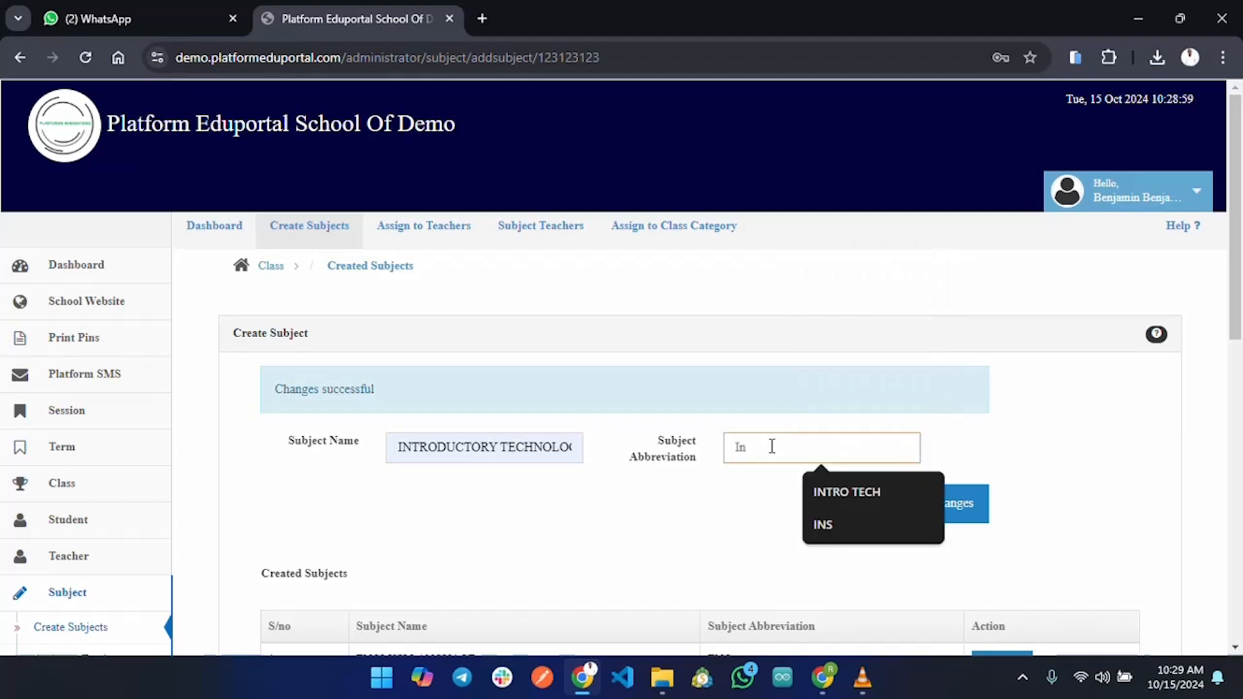
click(847, 492)
click(902, 507)
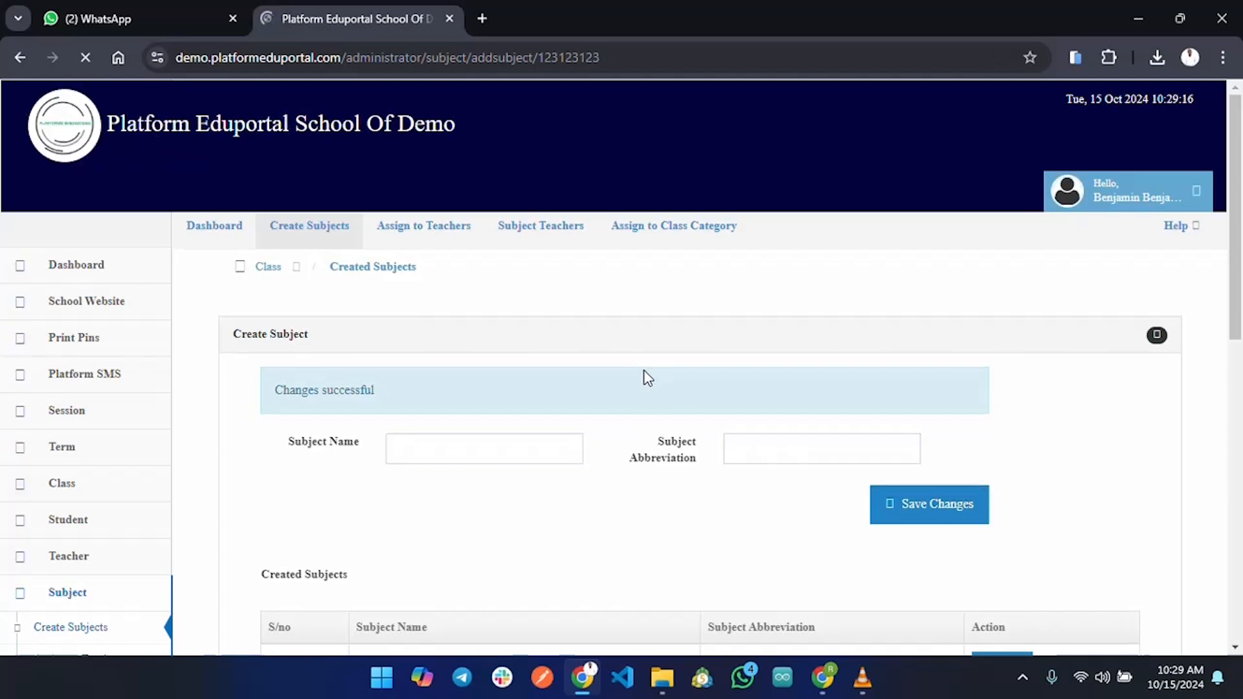
scroll(644, 395, down, 5)
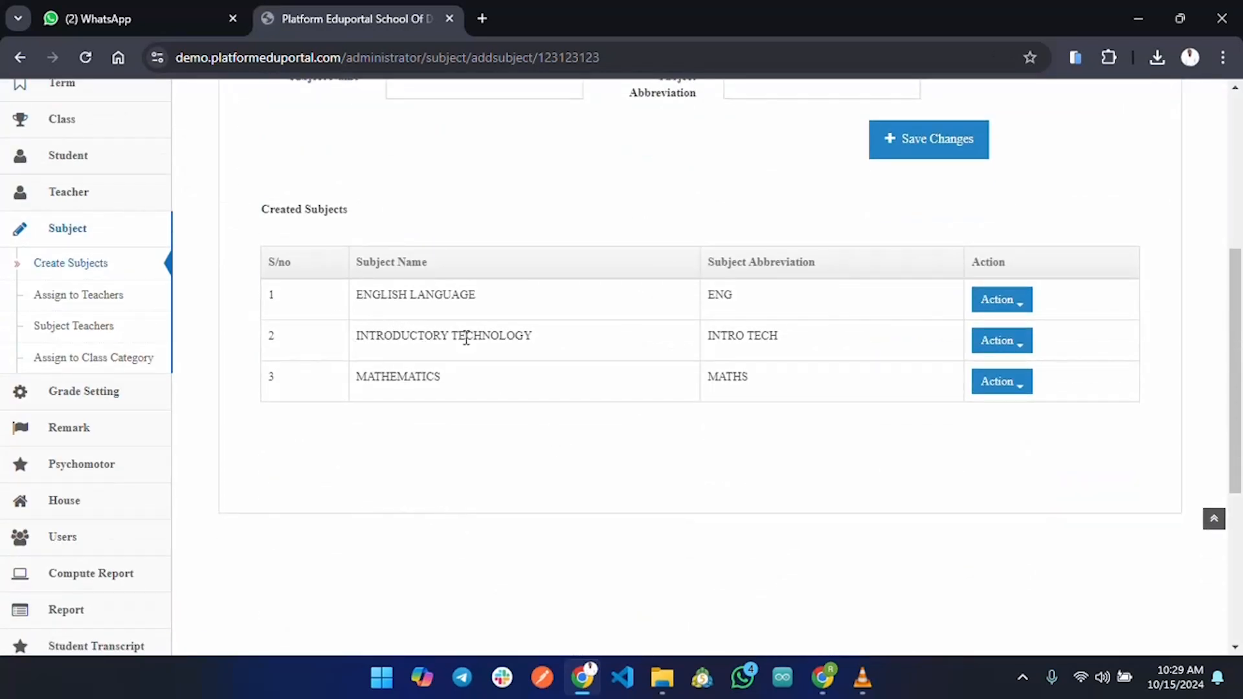
click(1004, 312)
scroll(600, 508, up, 5)
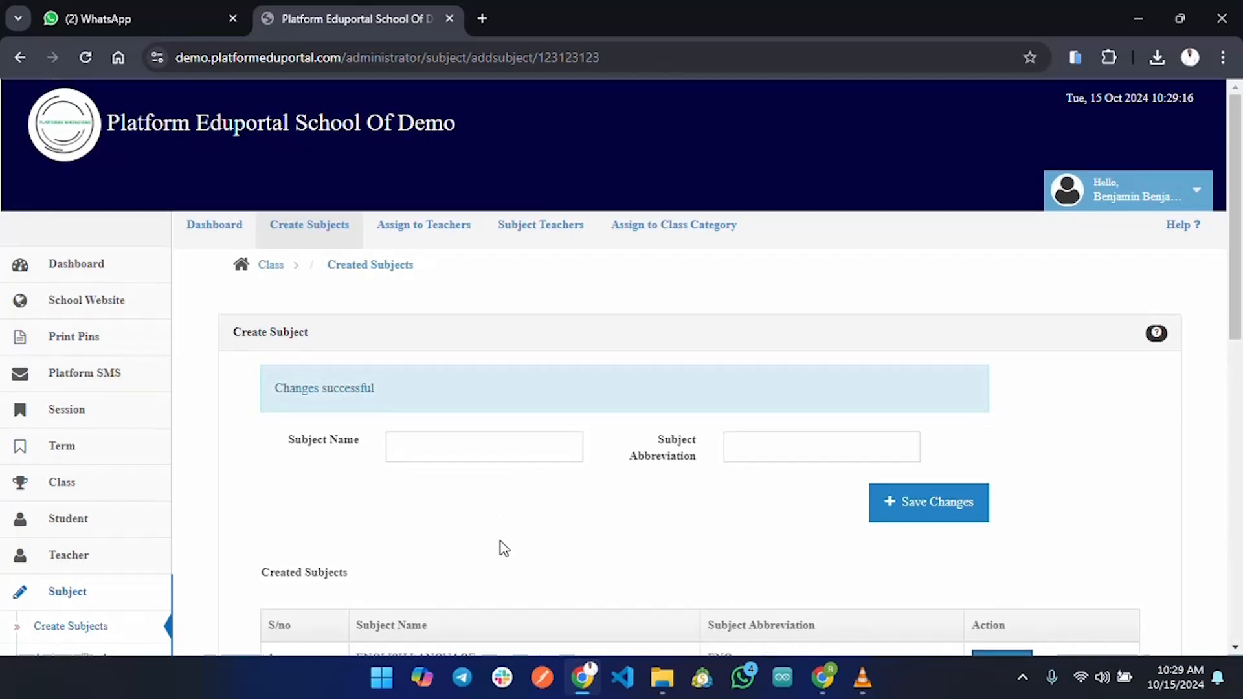
scroll(504, 548, down, 4)
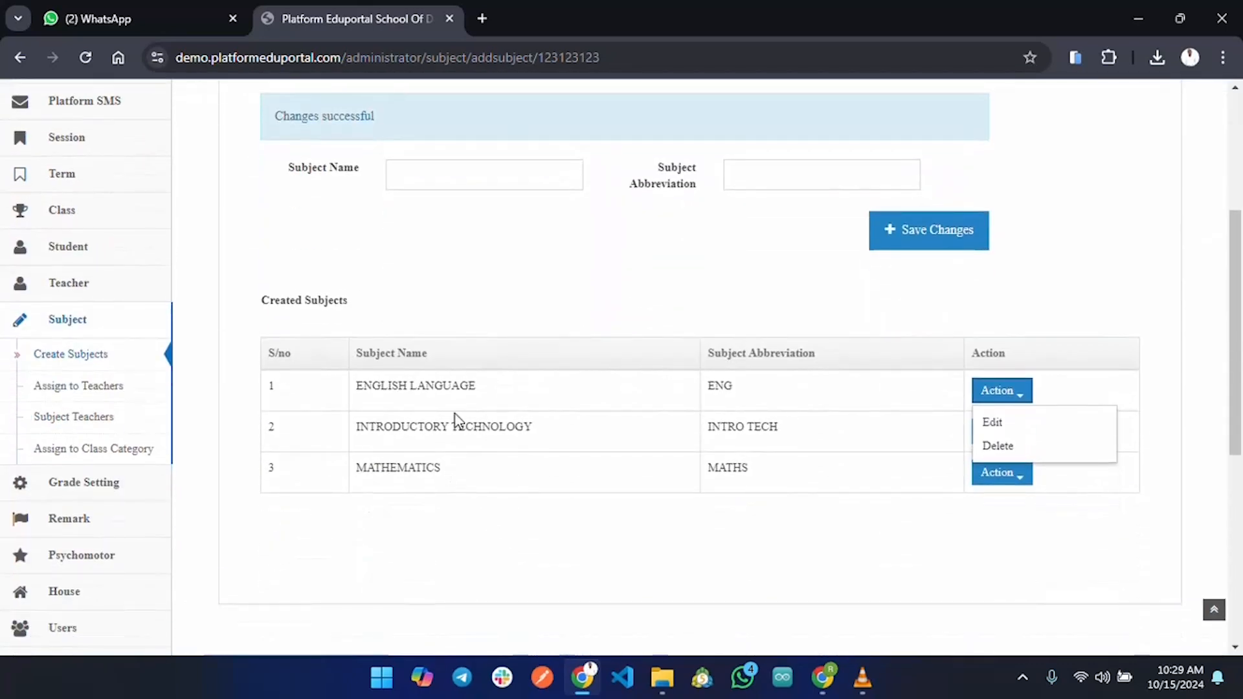
scroll(464, 494, up, 3)
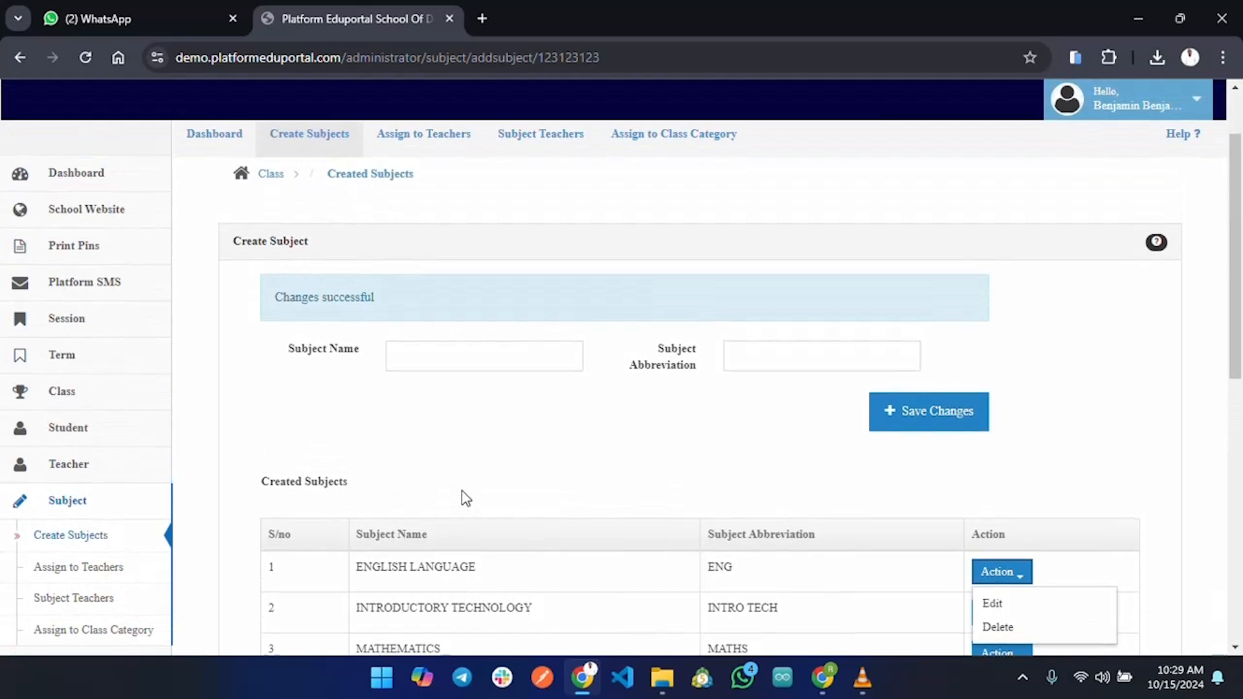
scroll(465, 499, down, 3)
scroll(464, 500, up, 5)
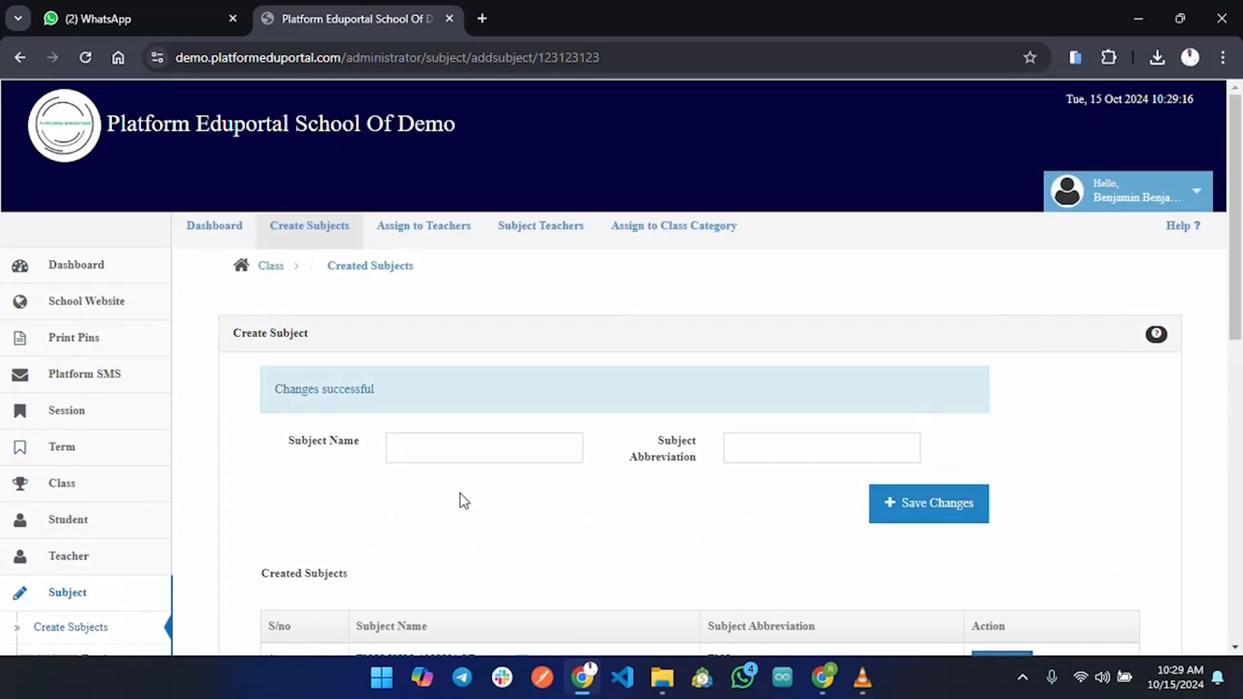
On Assign to Teachers, select the first listed teacher as Subject Teacher
click(445, 231)
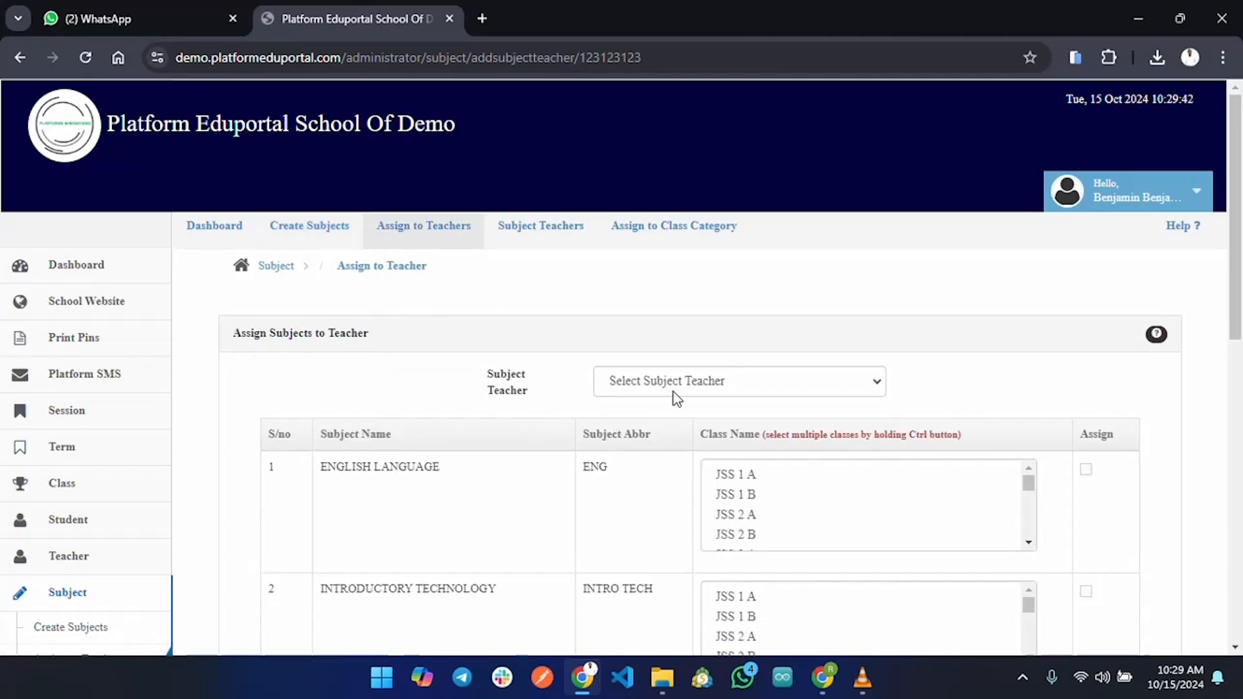
click(856, 387)
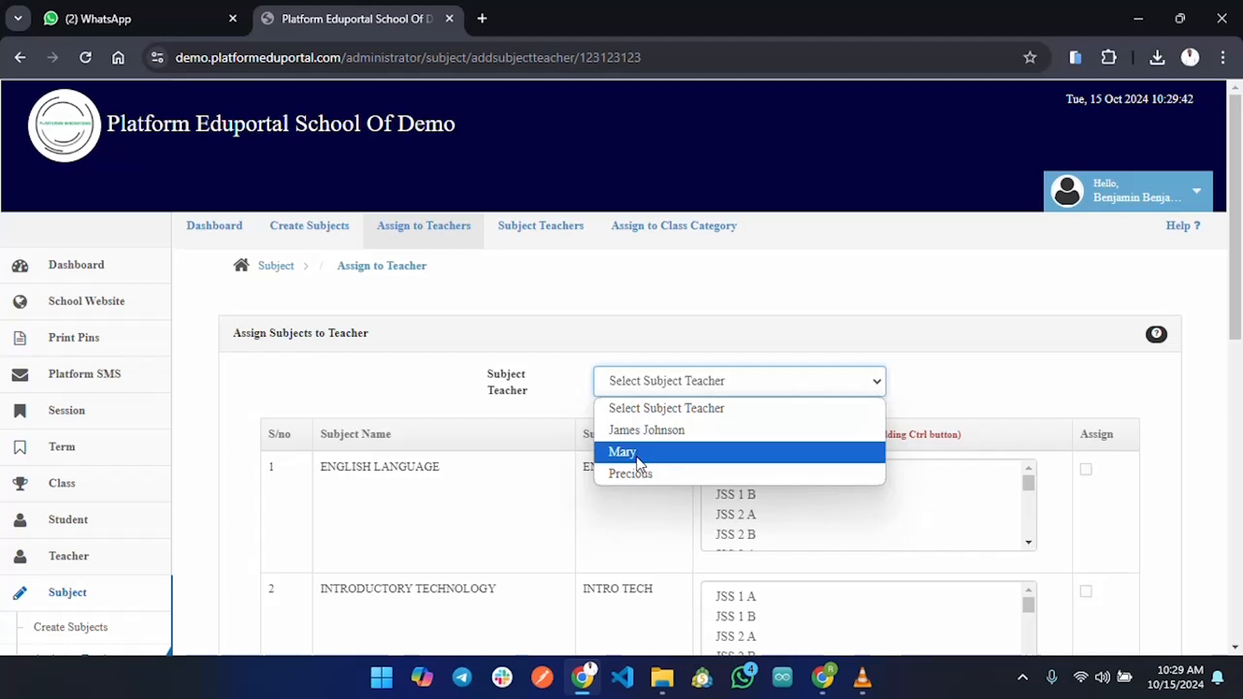
click(683, 436)
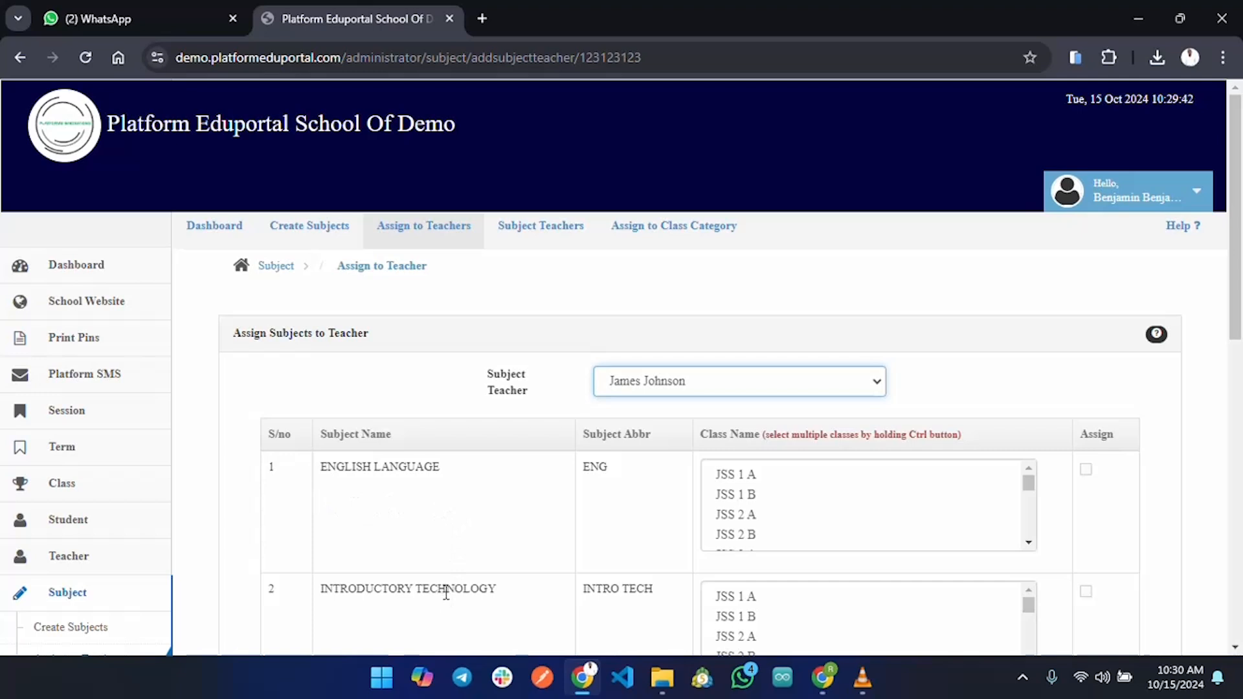
scroll(446, 589, down, 7)
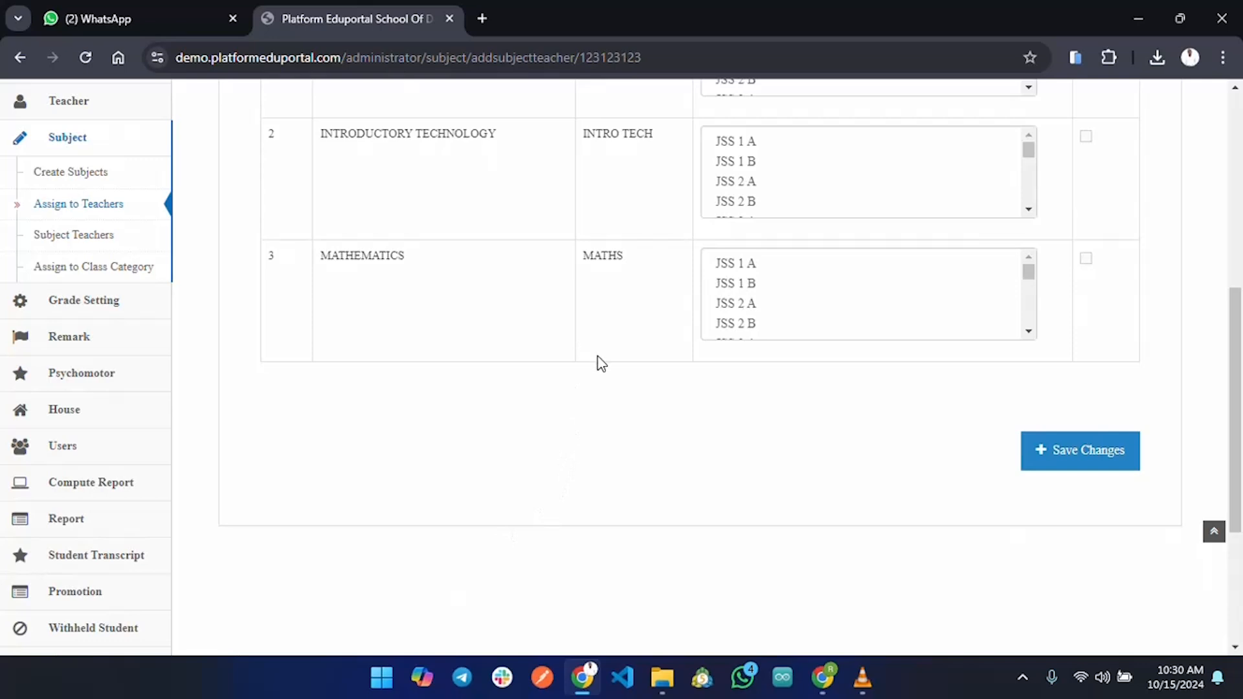
scroll(791, 286, up, 7)
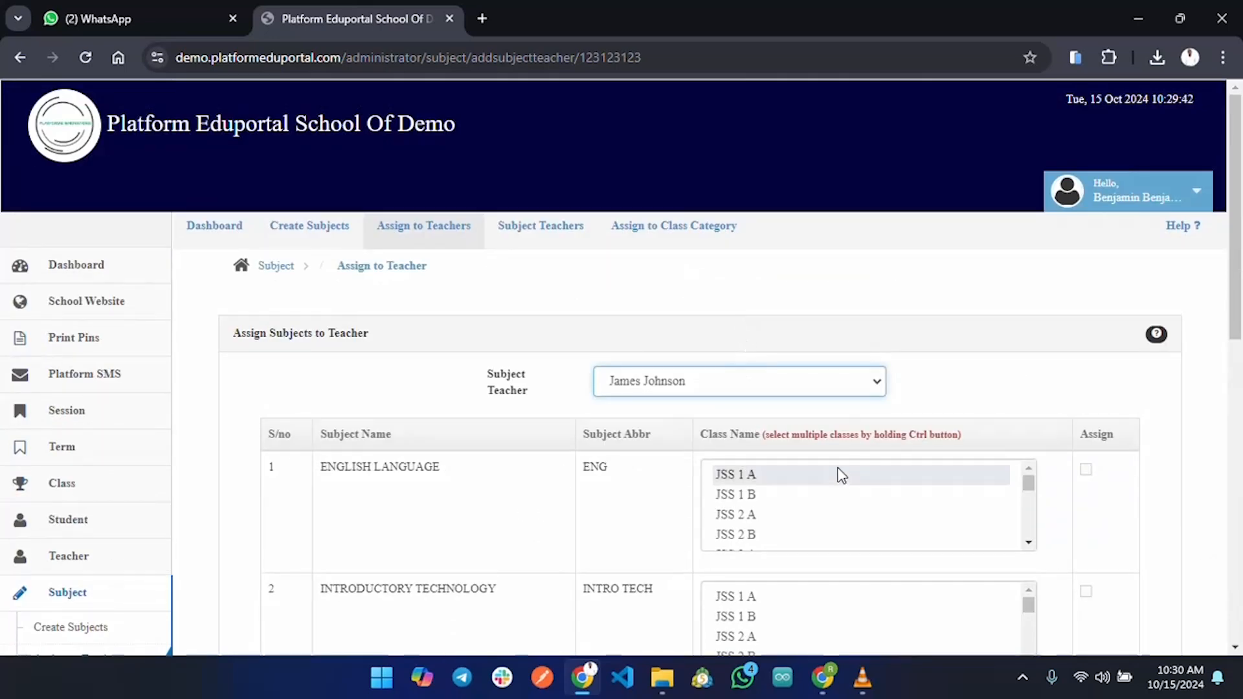
scroll(840, 484, down, 3)
scroll(829, 499, up, 1)
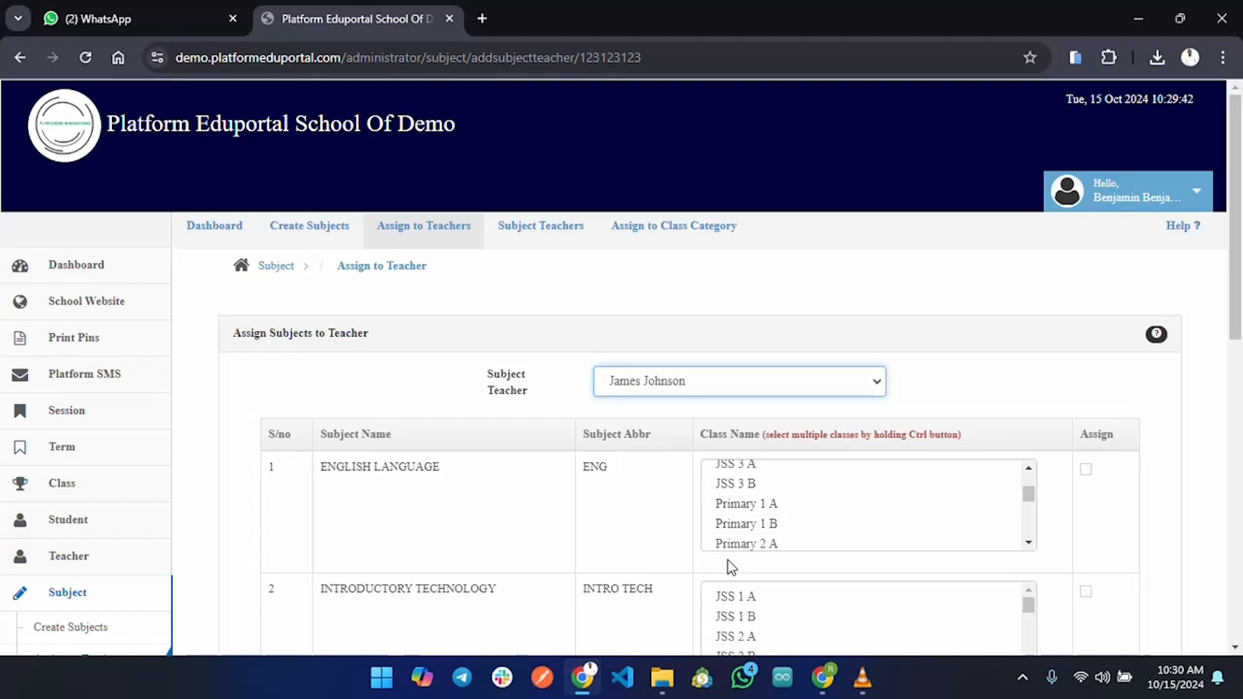
Set English Language's class selection to Primary 1 A only
click(741, 506)
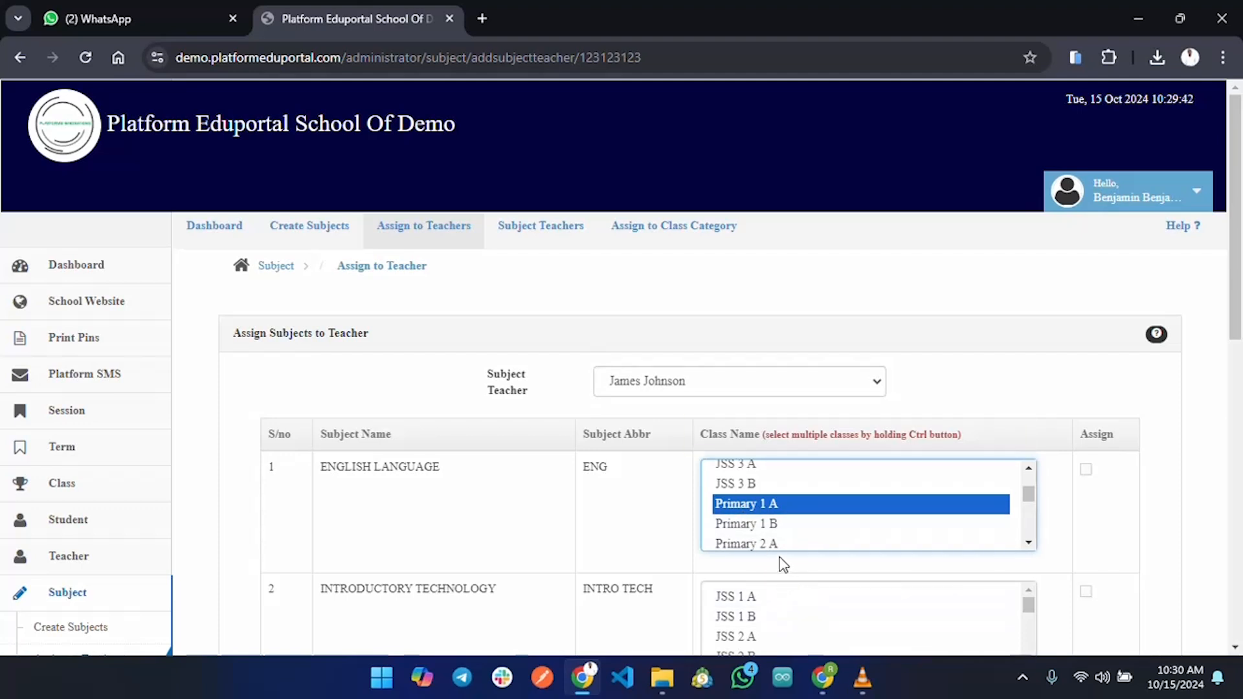
ctrl+click(764, 524)
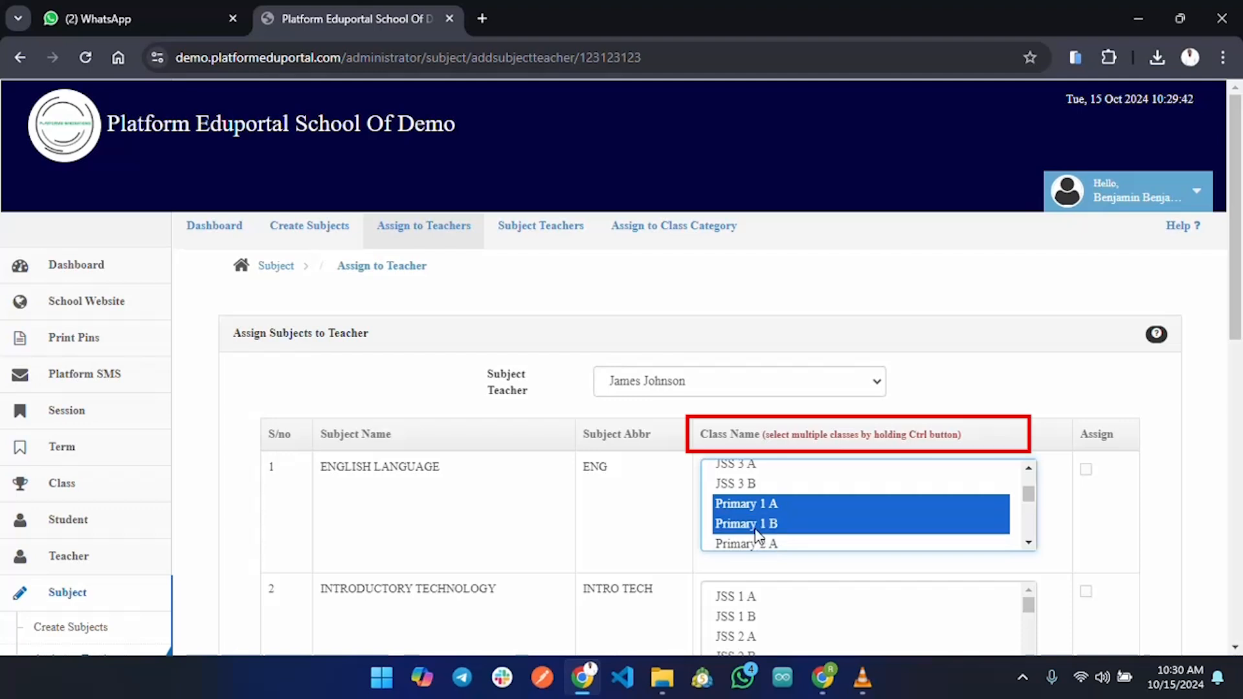
ctrl+click(774, 546)
ctrl+click(766, 480)
ctrl+click(767, 466)
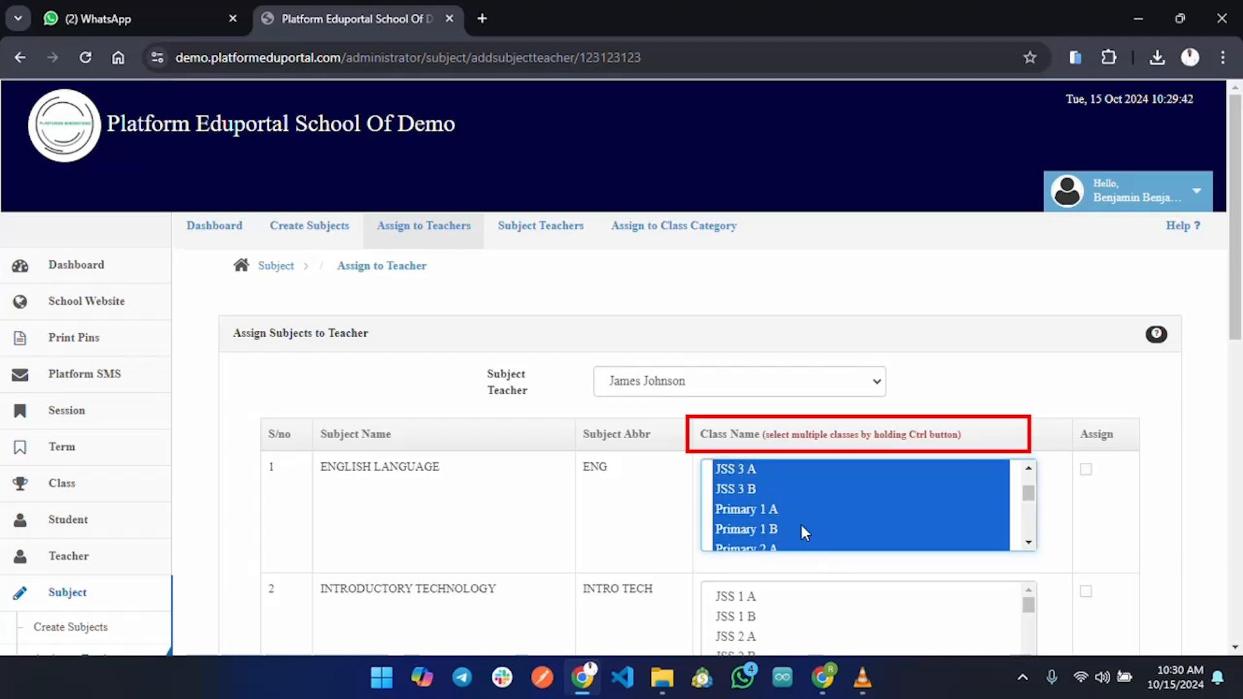
ctrl+click(765, 471)
ctrl+click(761, 488)
ctrl+click(766, 525)
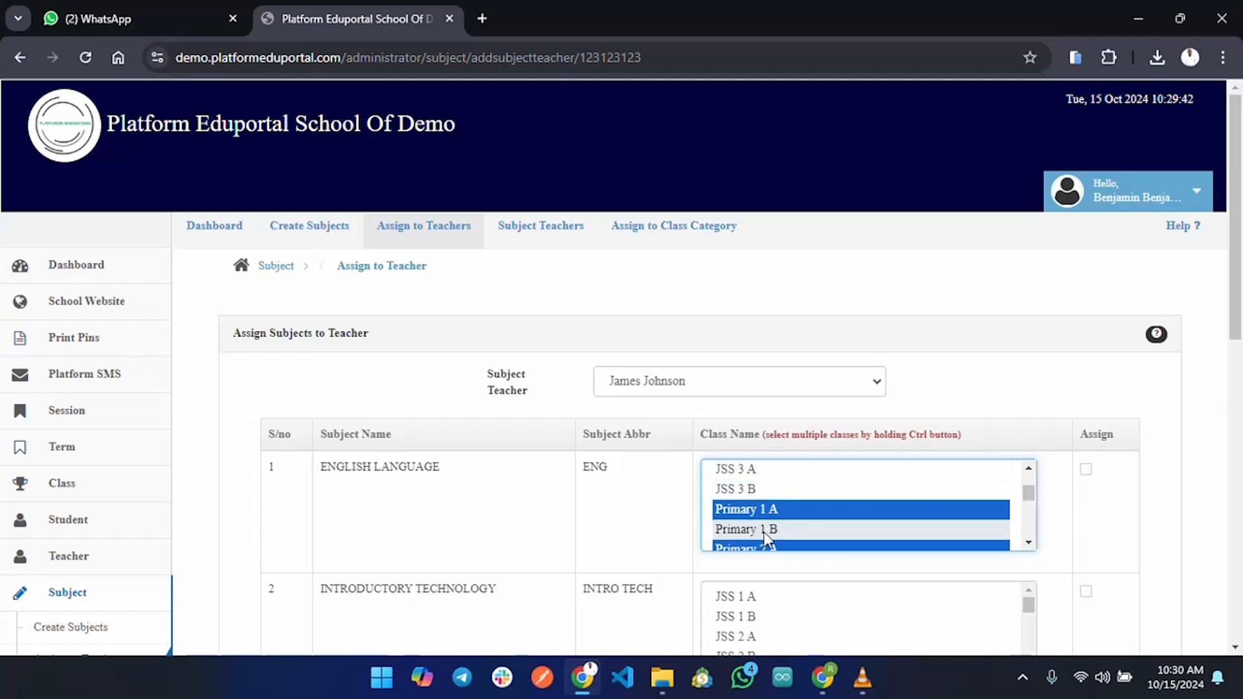
ctrl+click(770, 546)
scroll(783, 519, down, 1)
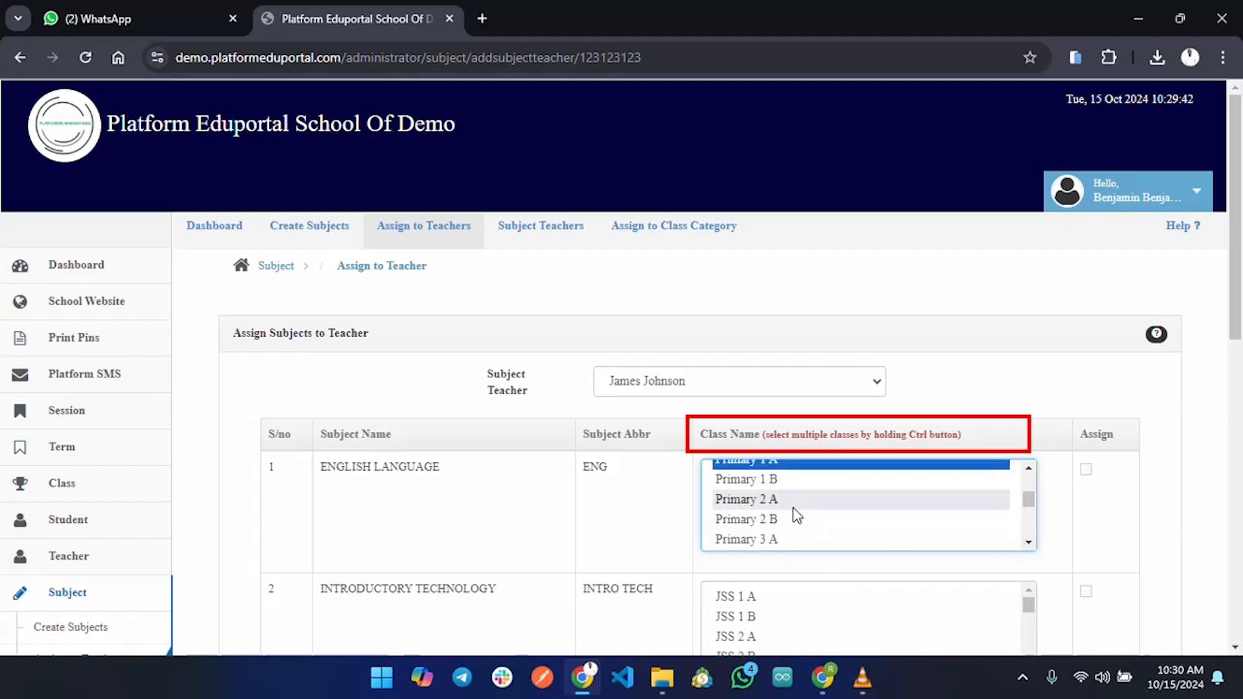
scroll(787, 523, up, 2)
scroll(794, 530, down, 2)
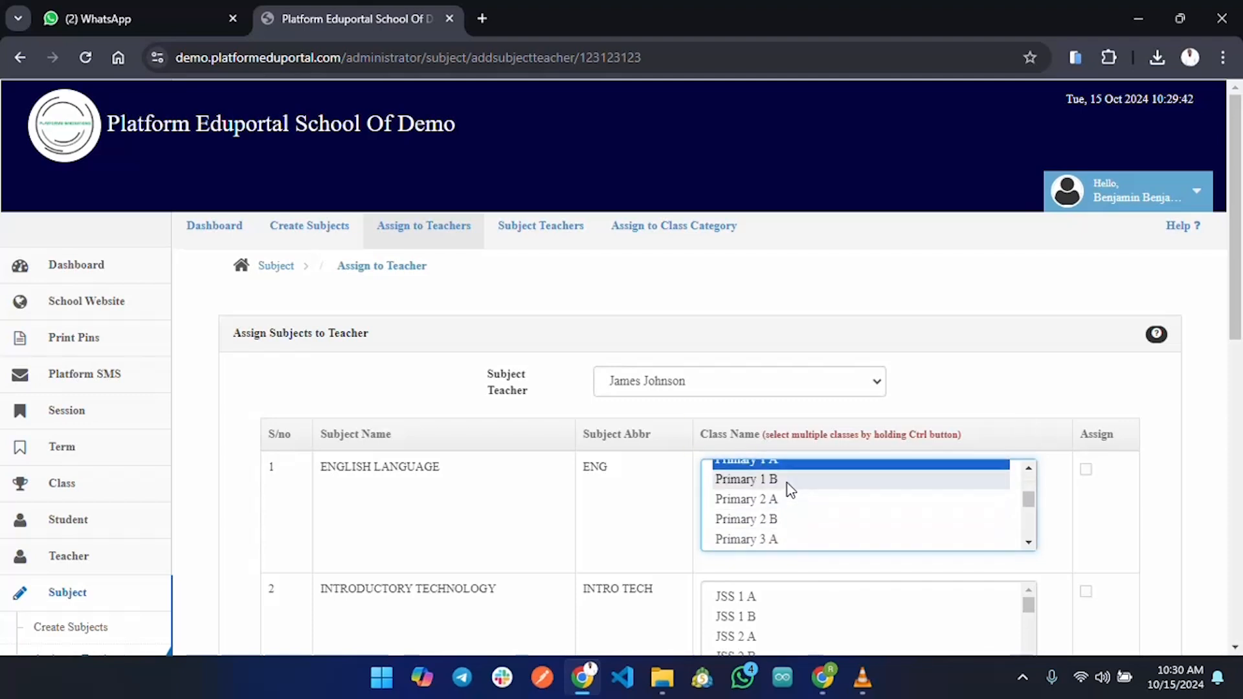
drag(1026, 499, 1028, 494)
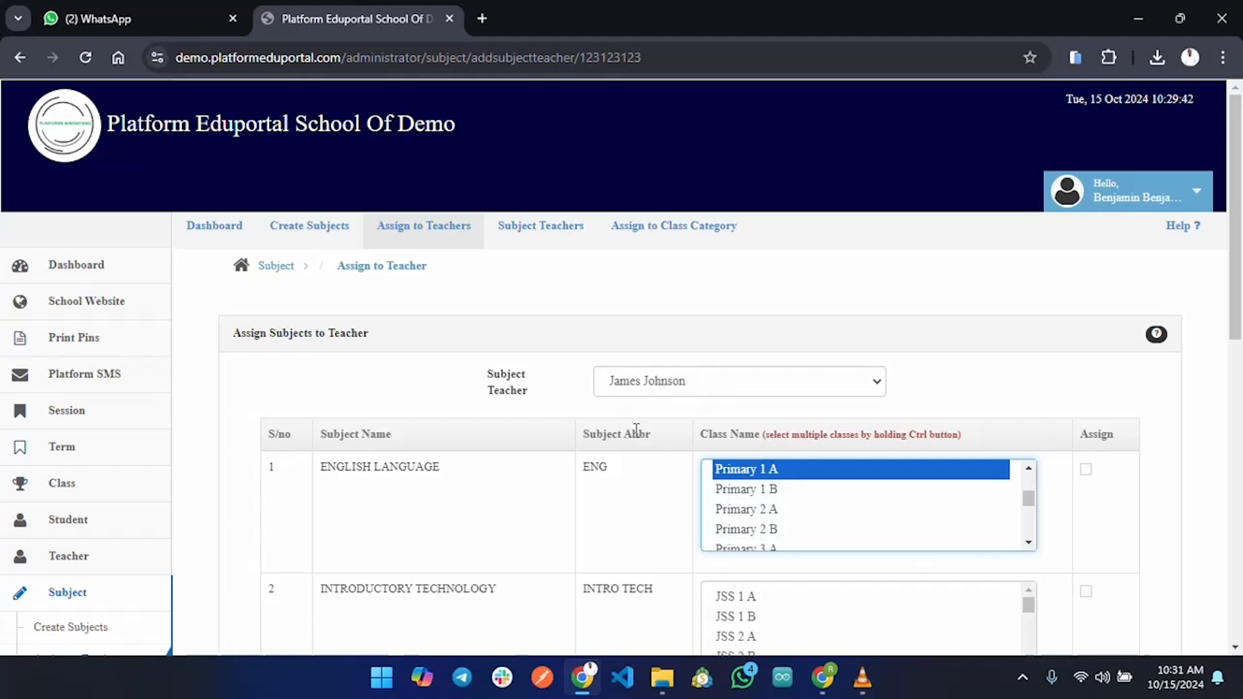
Tick Assign for English Language and save the subject-teacher assignment
scroll(652, 460, down, 1)
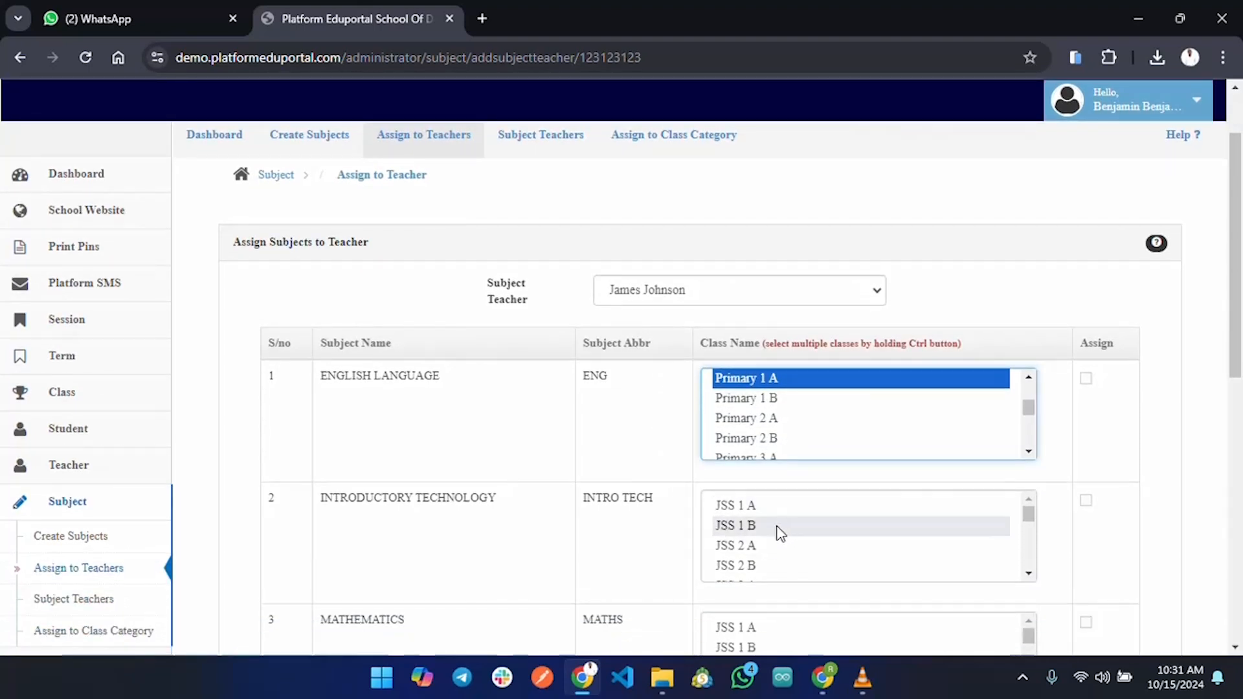
scroll(935, 528, down, 2)
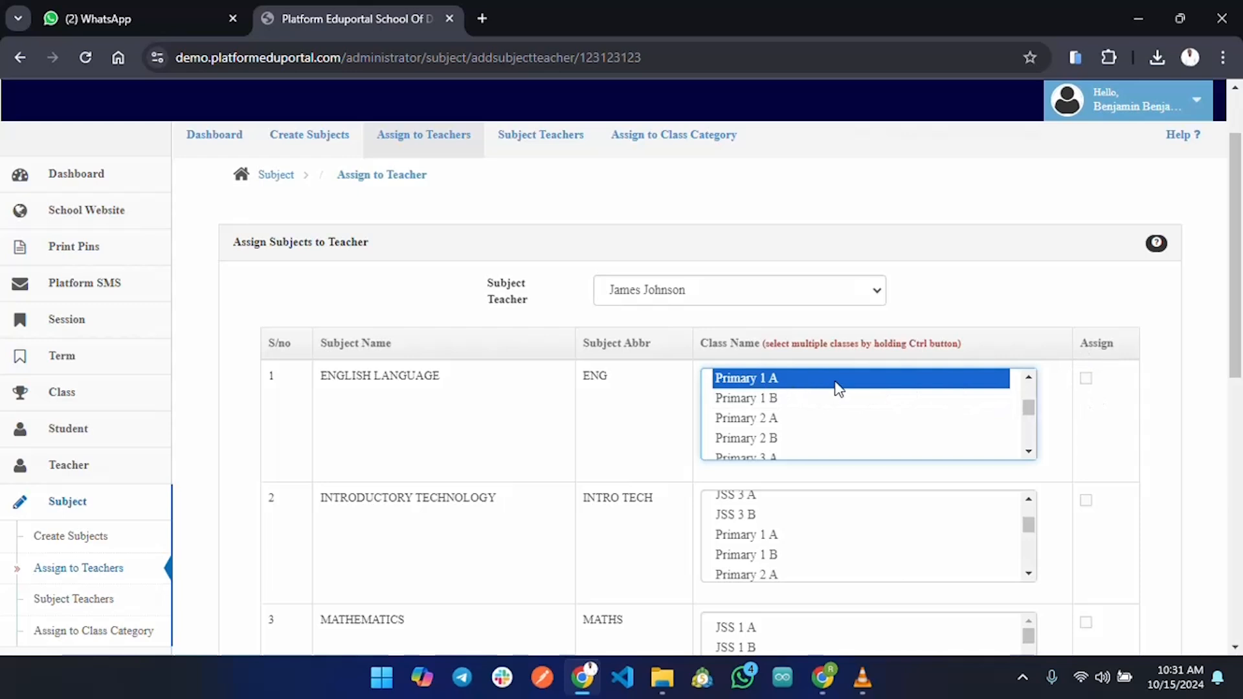
click(1087, 381)
scroll(1016, 430, down, 3)
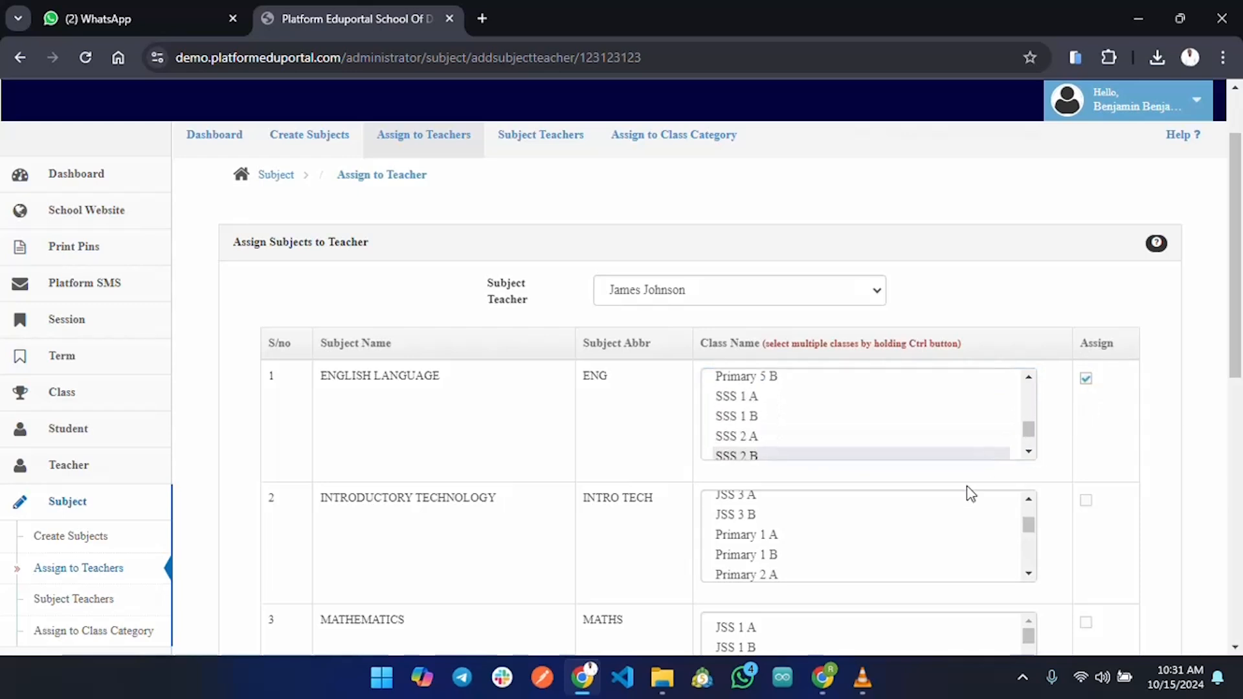
scroll(1117, 488, down, 4)
scroll(1101, 490, down, 2)
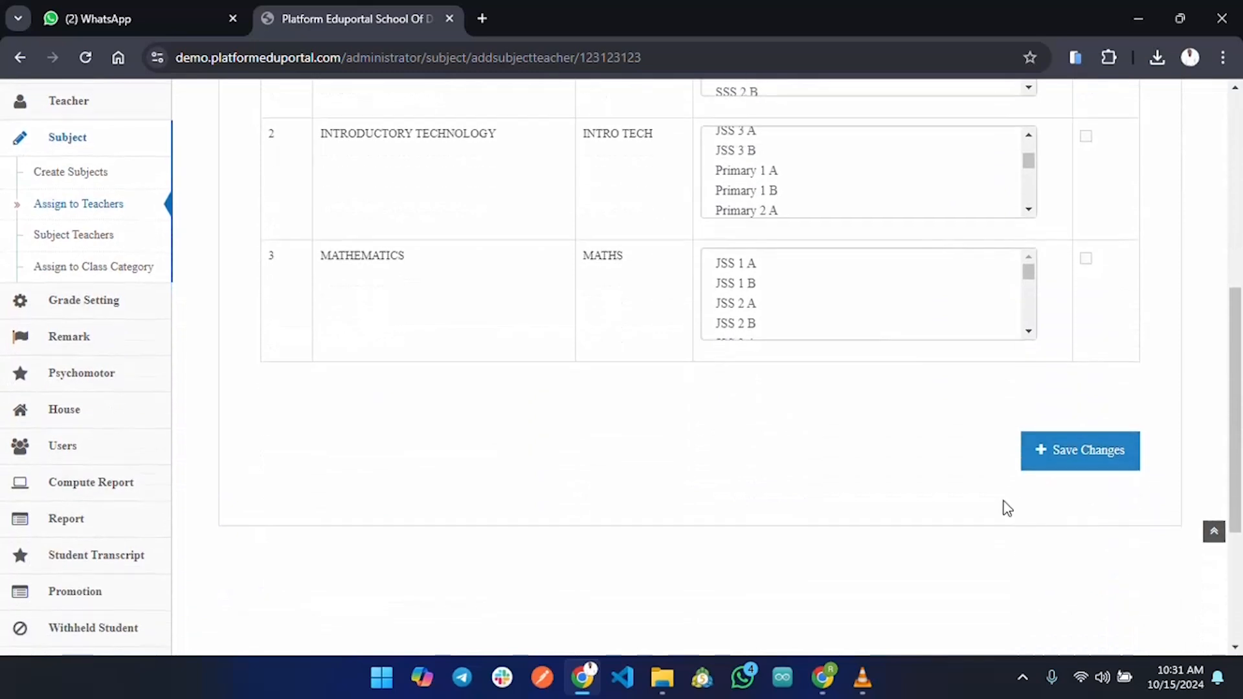
click(1080, 464)
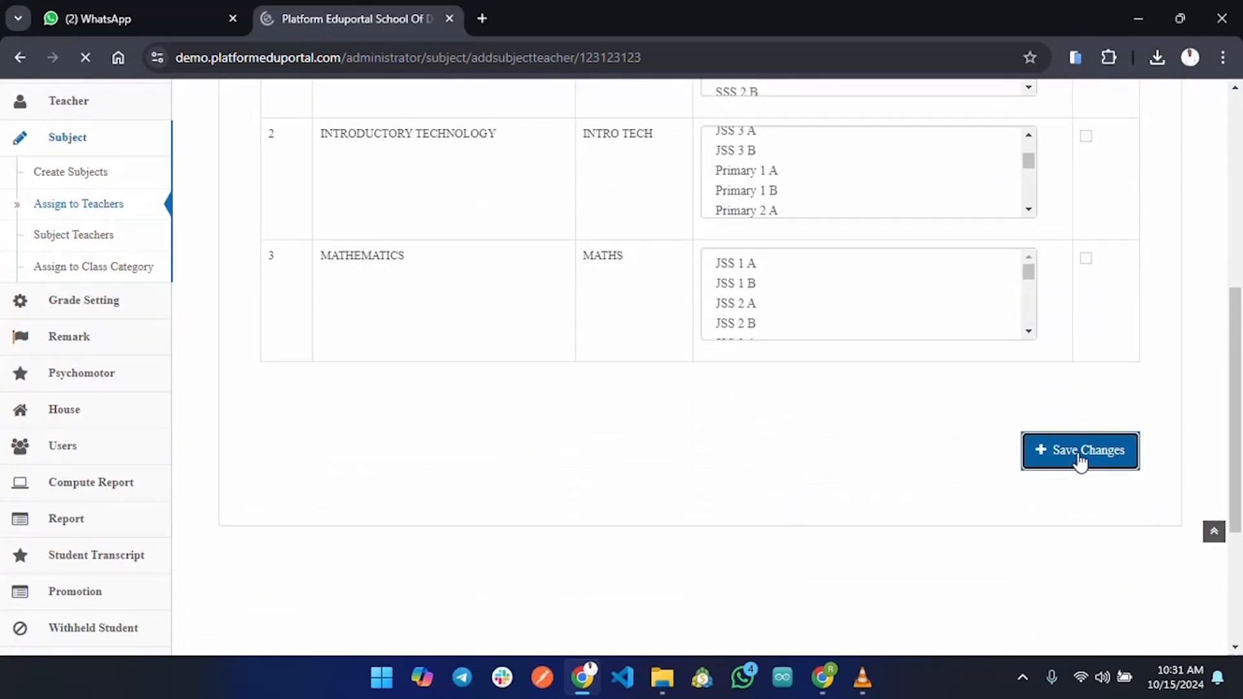
click(756, 363)
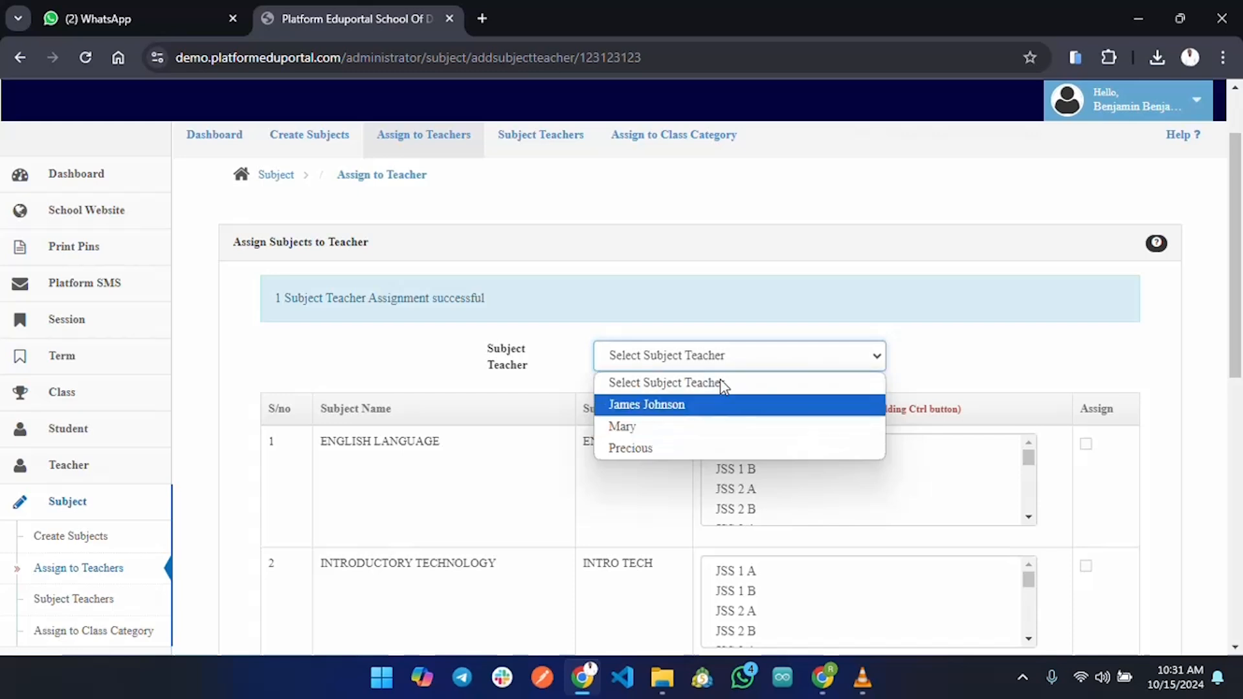
Choose the second teacher, select Primary 1 A for Introductory Technology, and tick Assign
click(648, 433)
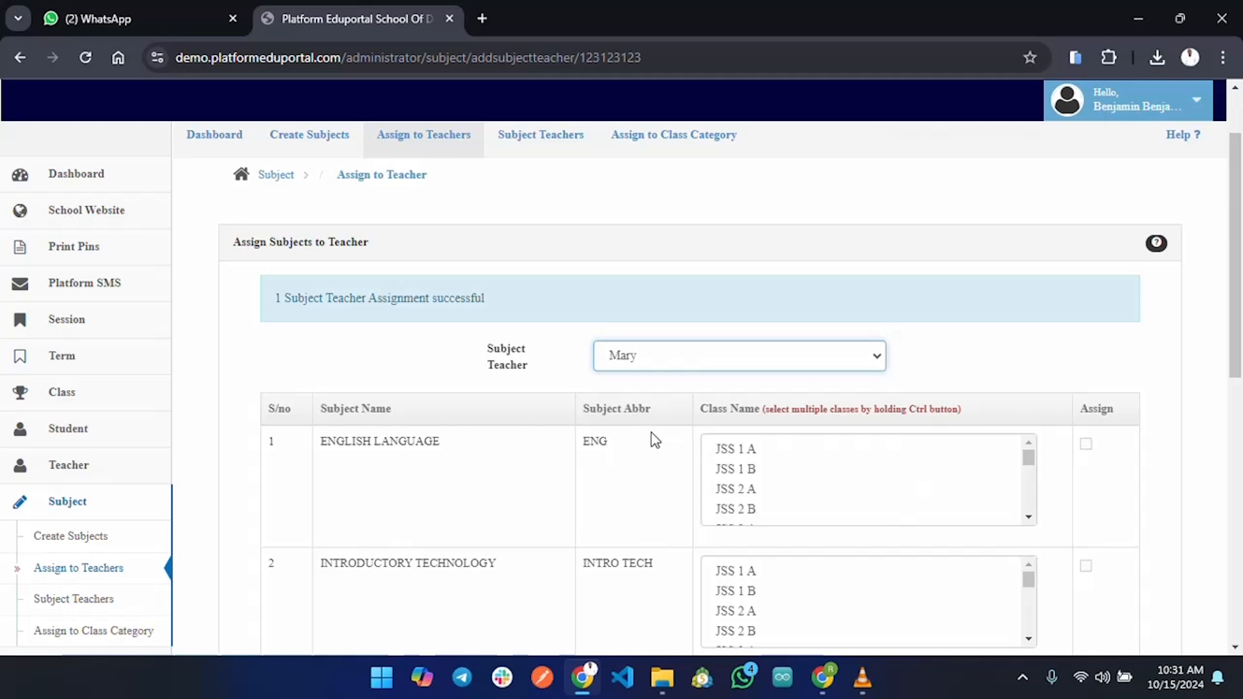
scroll(654, 438, down, 3)
click(843, 389)
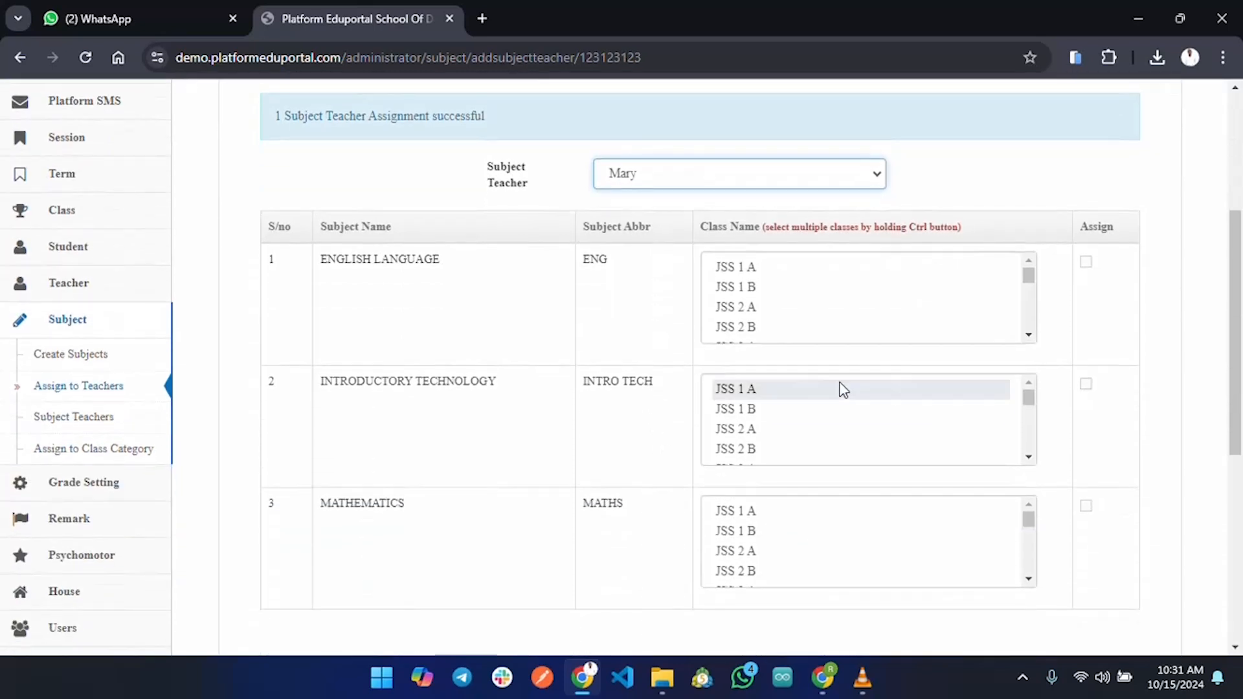
scroll(874, 419, down, 5)
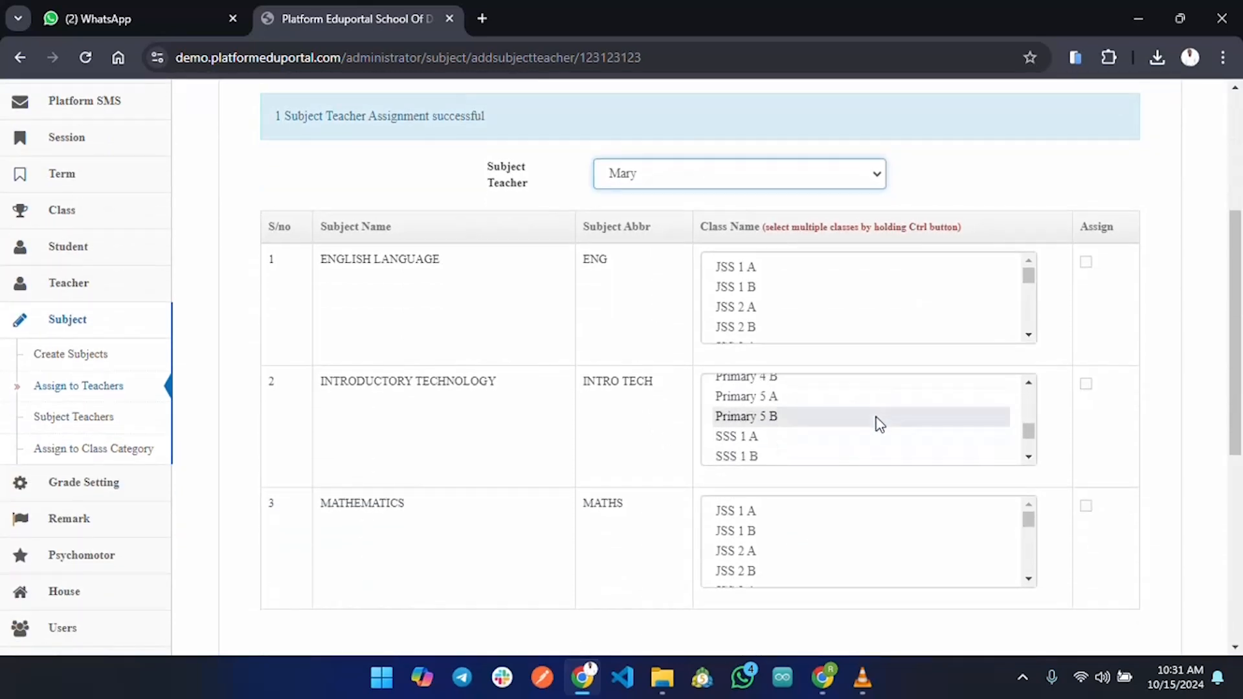
scroll(879, 424, up, 3)
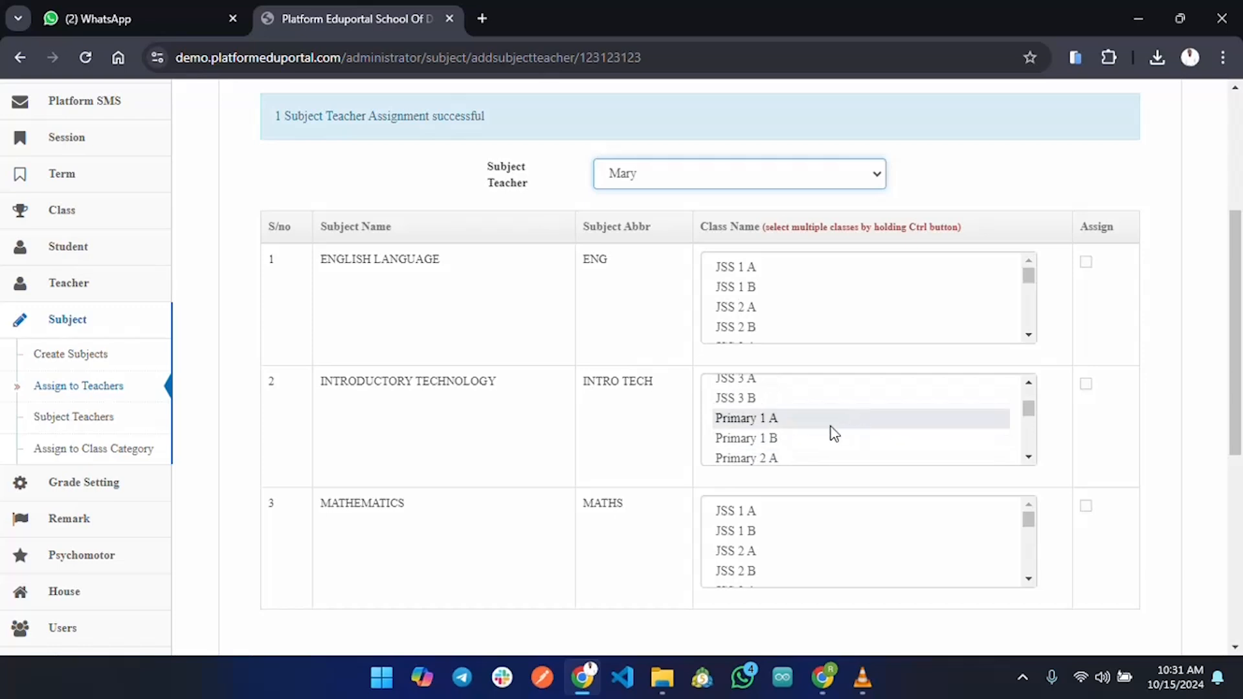
click(770, 421)
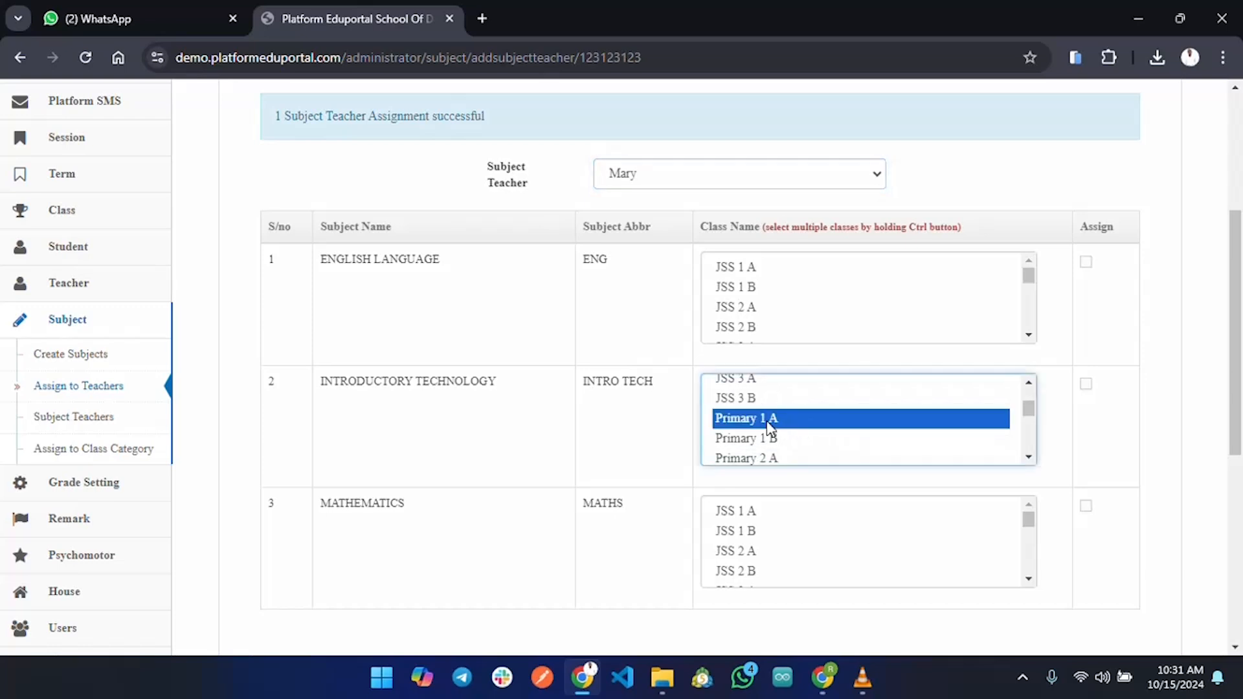
click(1088, 386)
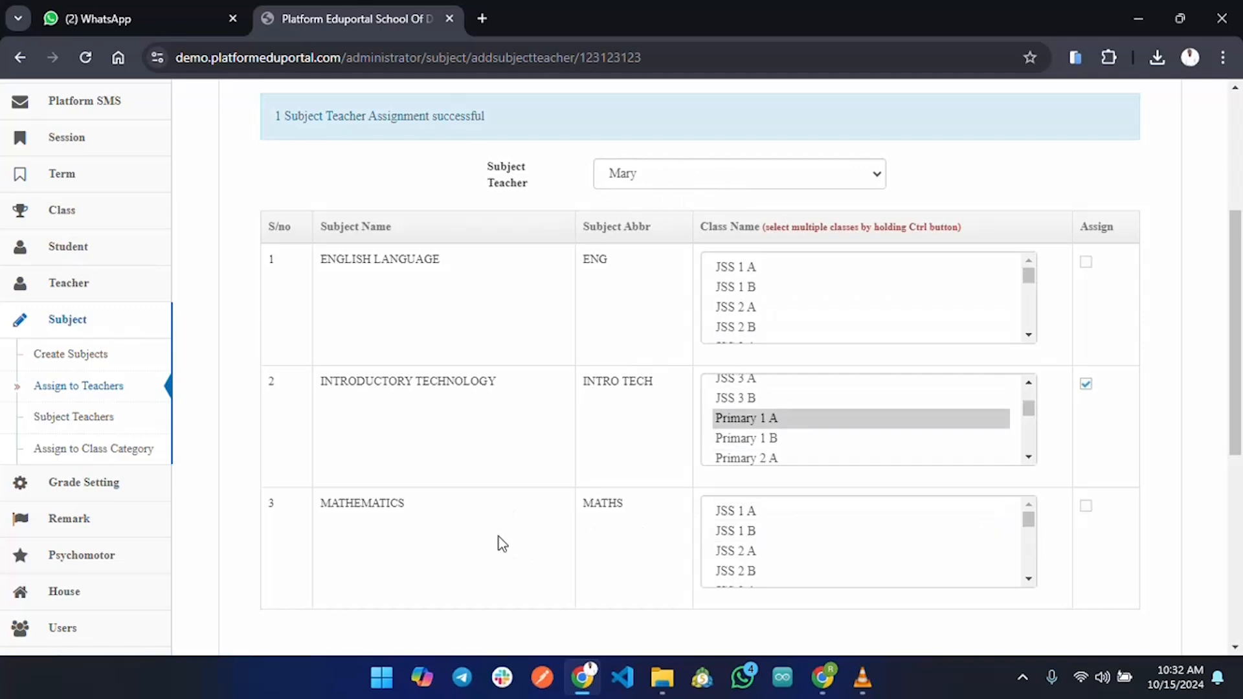
Save the Introductory Technology teacher assignment
scroll(834, 535, down, 1)
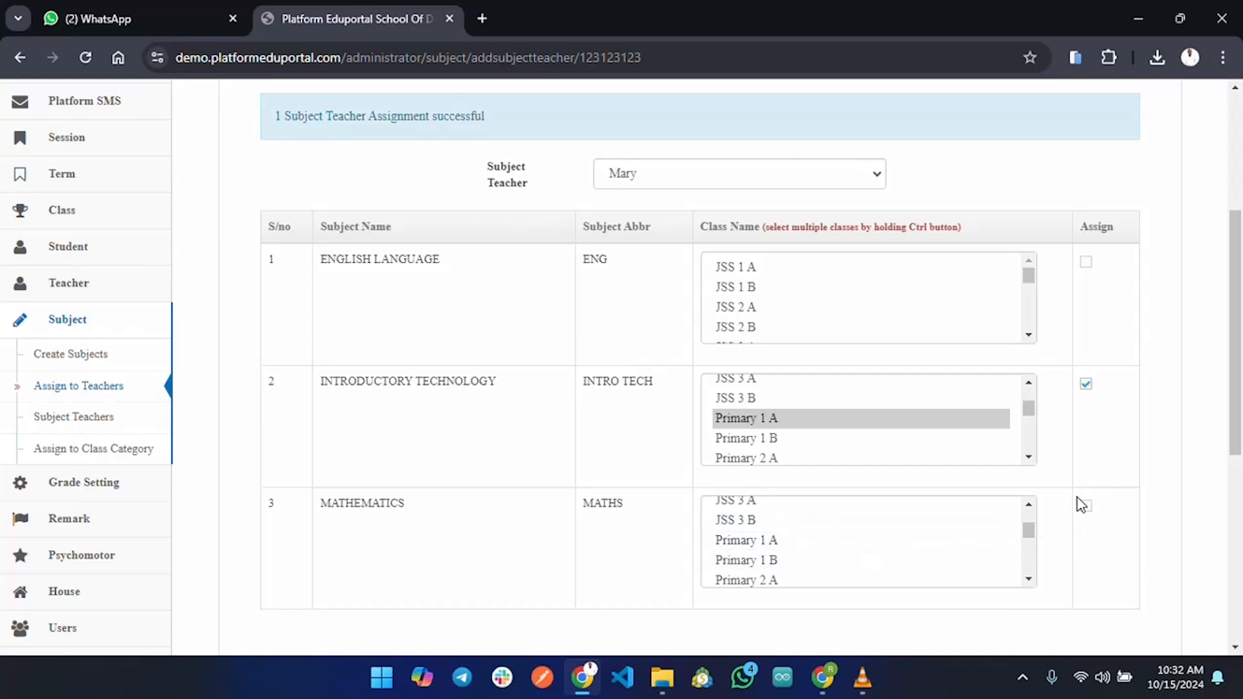
scroll(933, 531, down, 3)
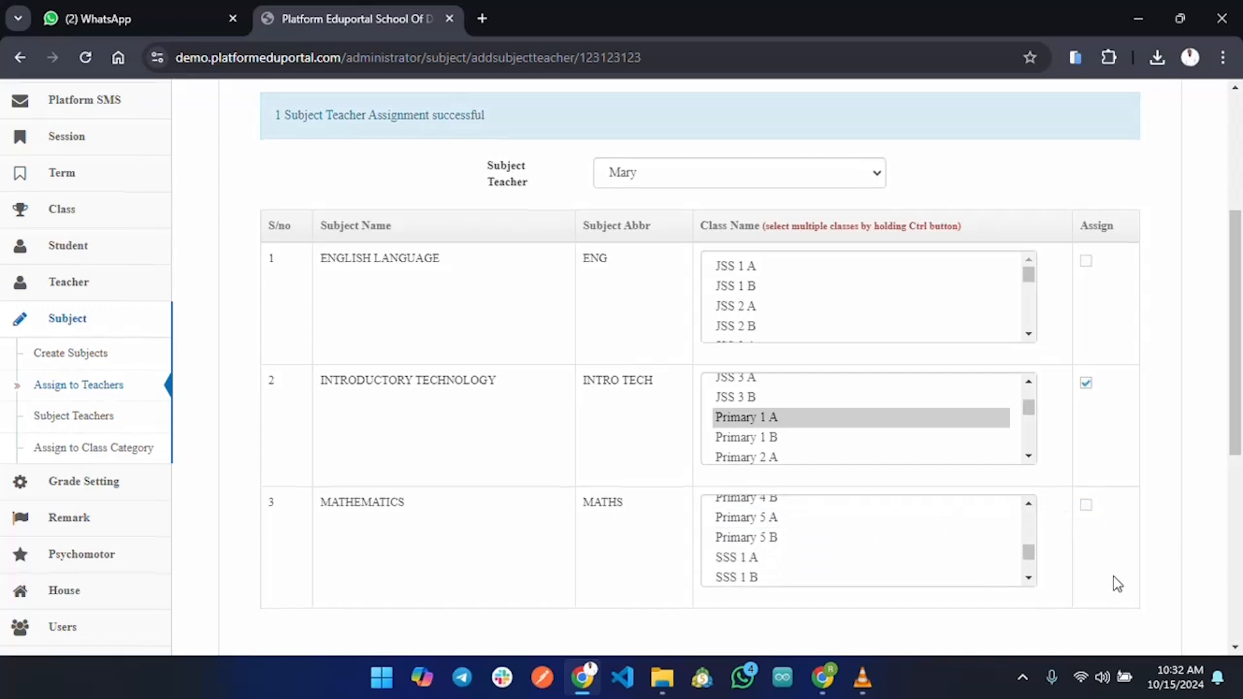
scroll(1117, 583, down, 4)
click(1096, 427)
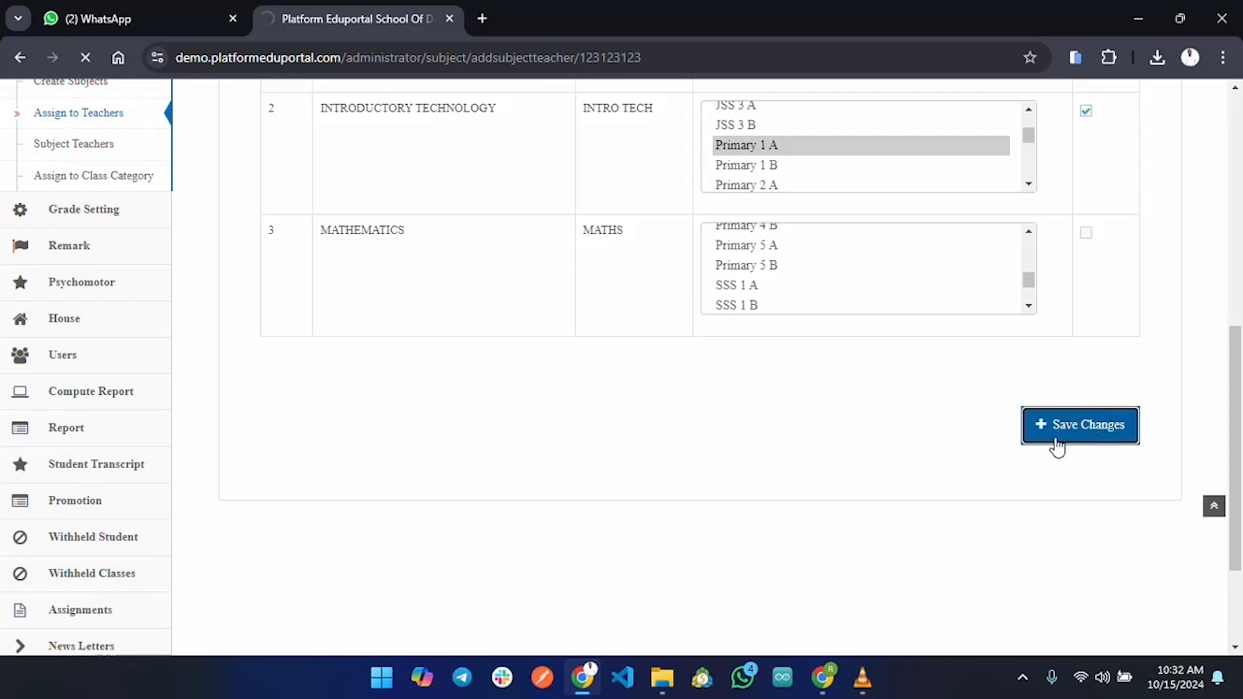
click(726, 356)
Choose the next teacher as Subject Teacher
click(694, 444)
scroll(800, 415, down, 4)
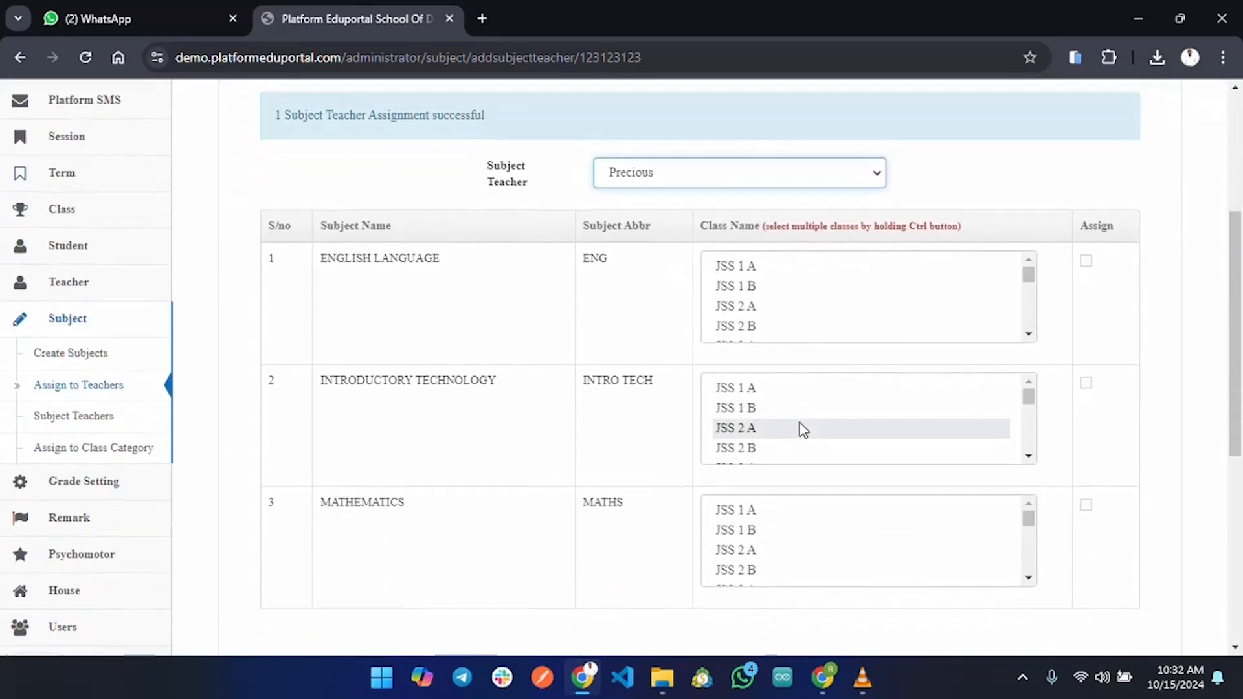
scroll(803, 443, down, 5)
scroll(801, 438, down, 2)
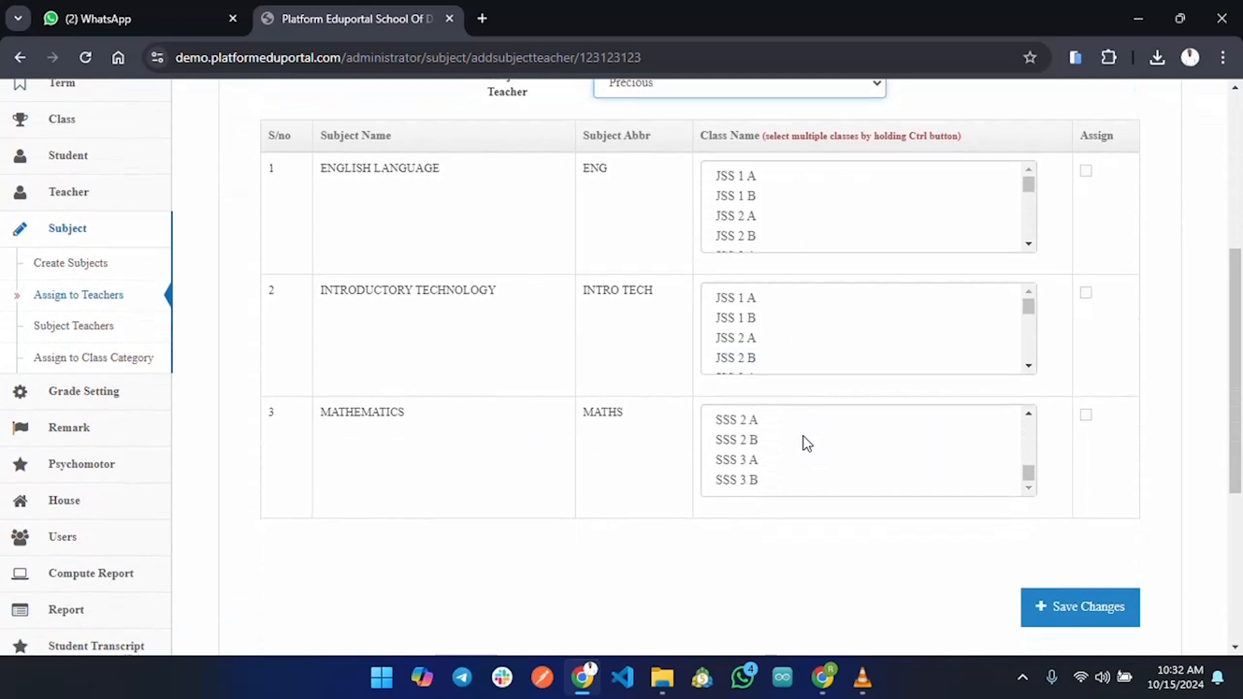
scroll(799, 445, up, 2)
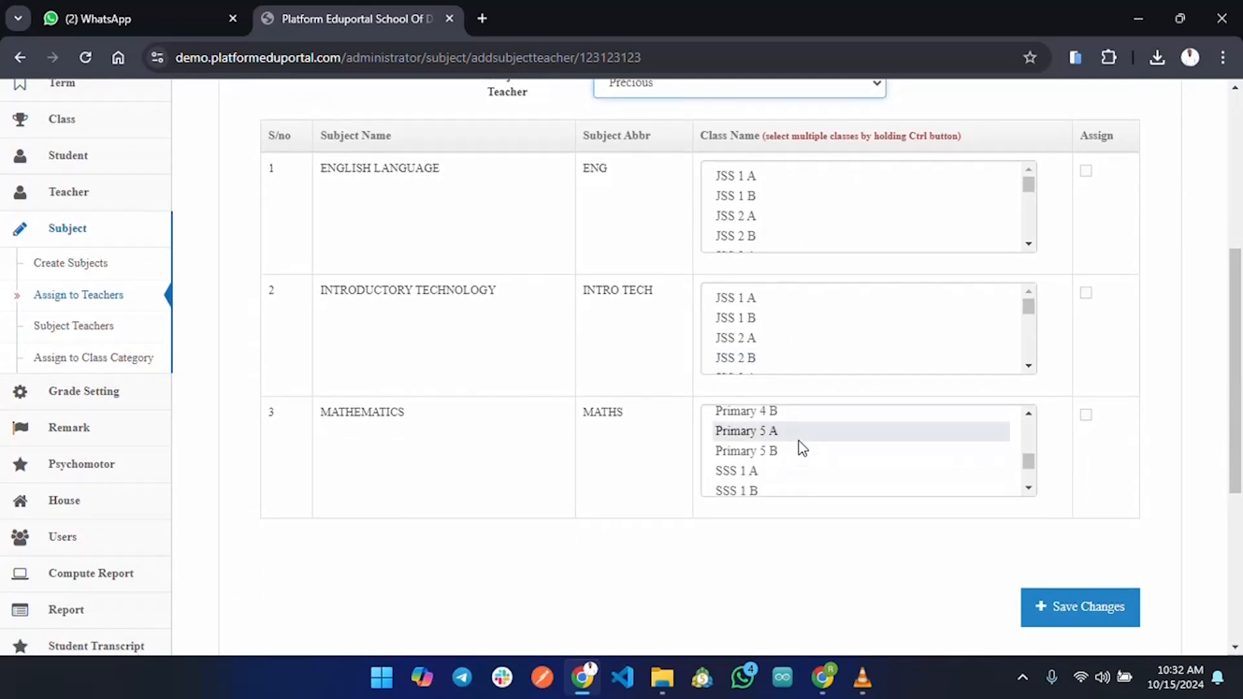
scroll(801, 447, up, 3)
Assign Mathematics for Primary 1 A, save, and open the Subject Teachers list
click(774, 452)
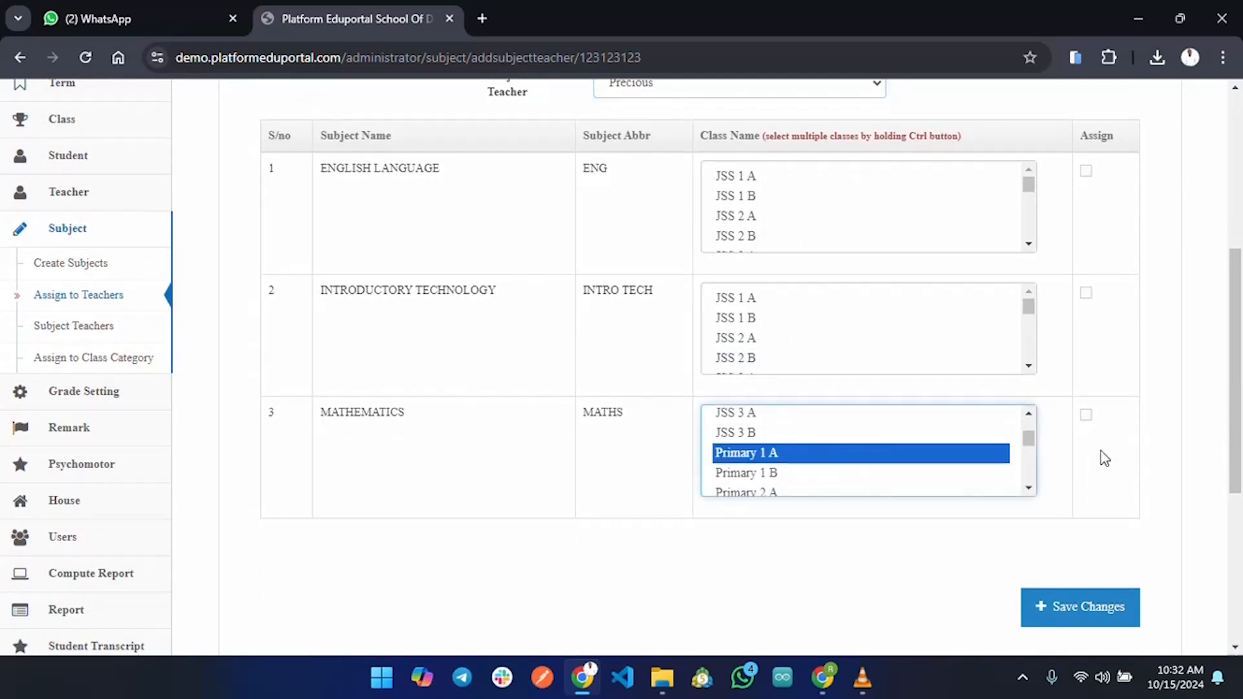
click(1086, 415)
click(1094, 609)
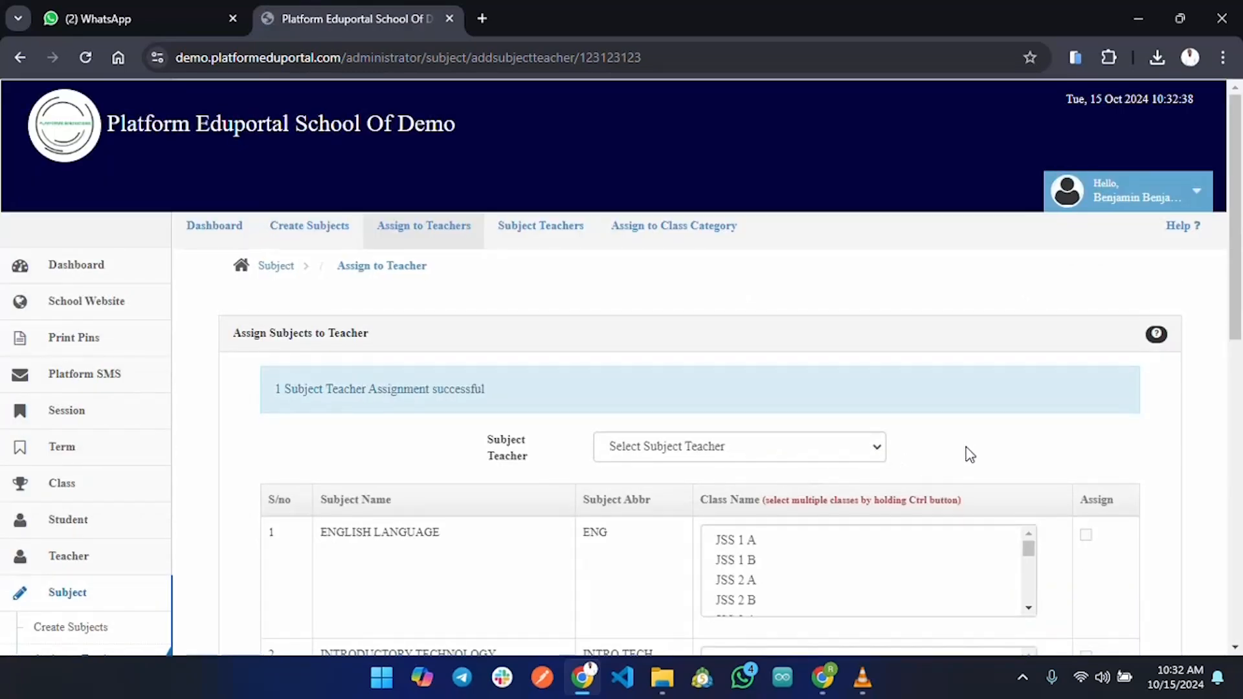
scroll(647, 518, down, 1)
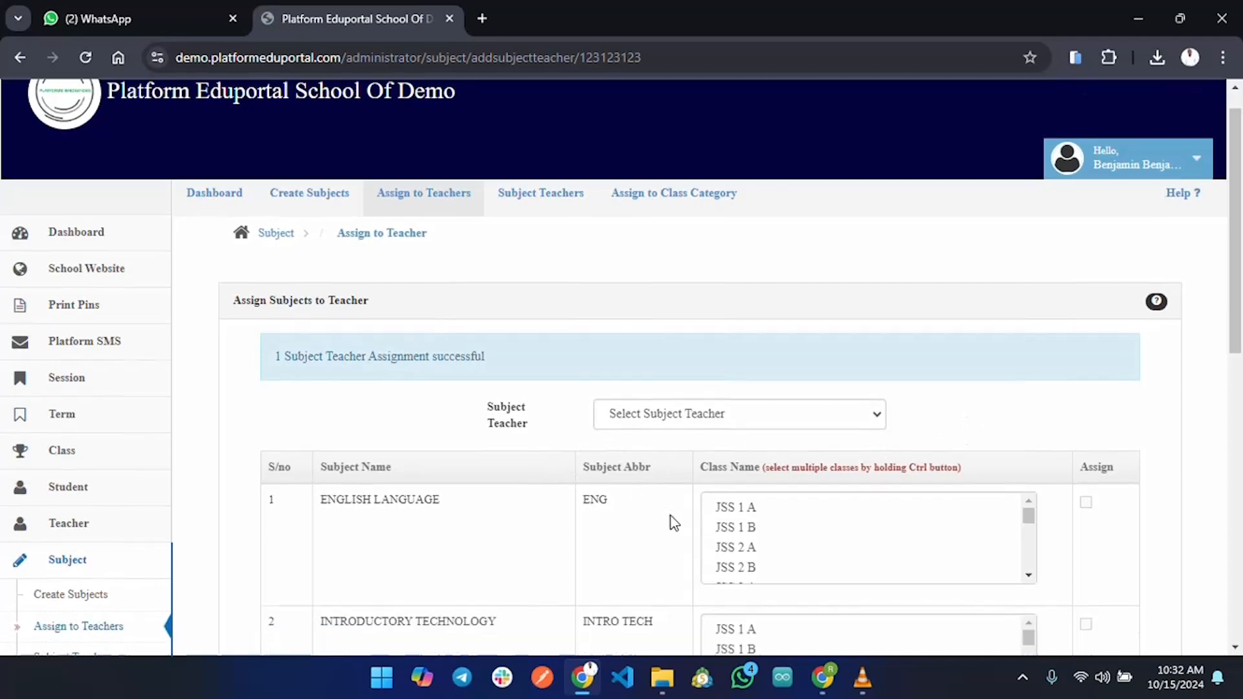
click(535, 142)
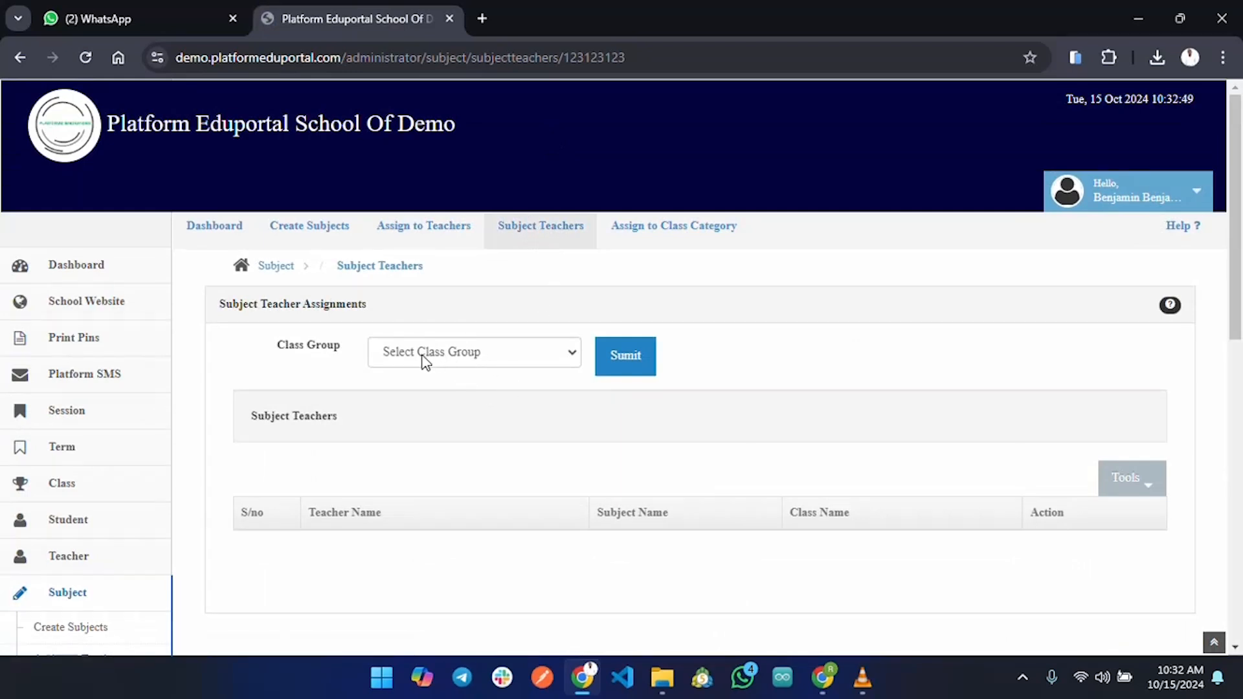
Load the Subject Teachers list for class group Primary 1 to show its three Primary 1 A subjects
click(471, 360)
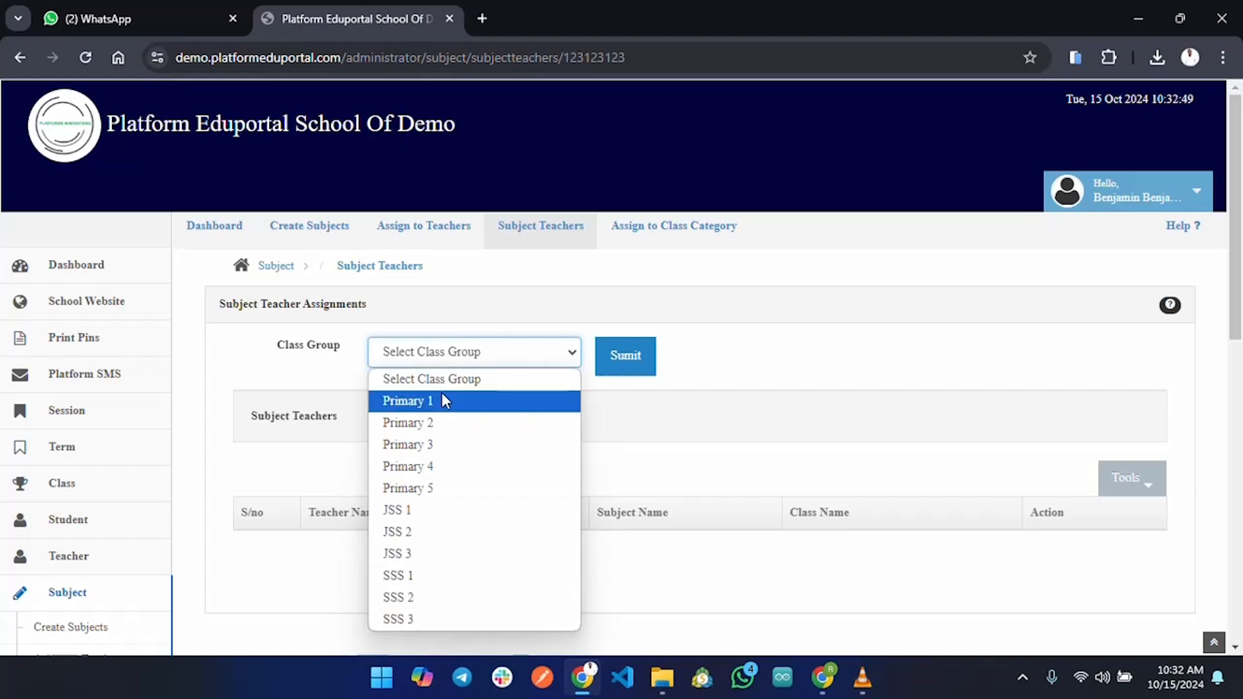
click(428, 402)
click(627, 360)
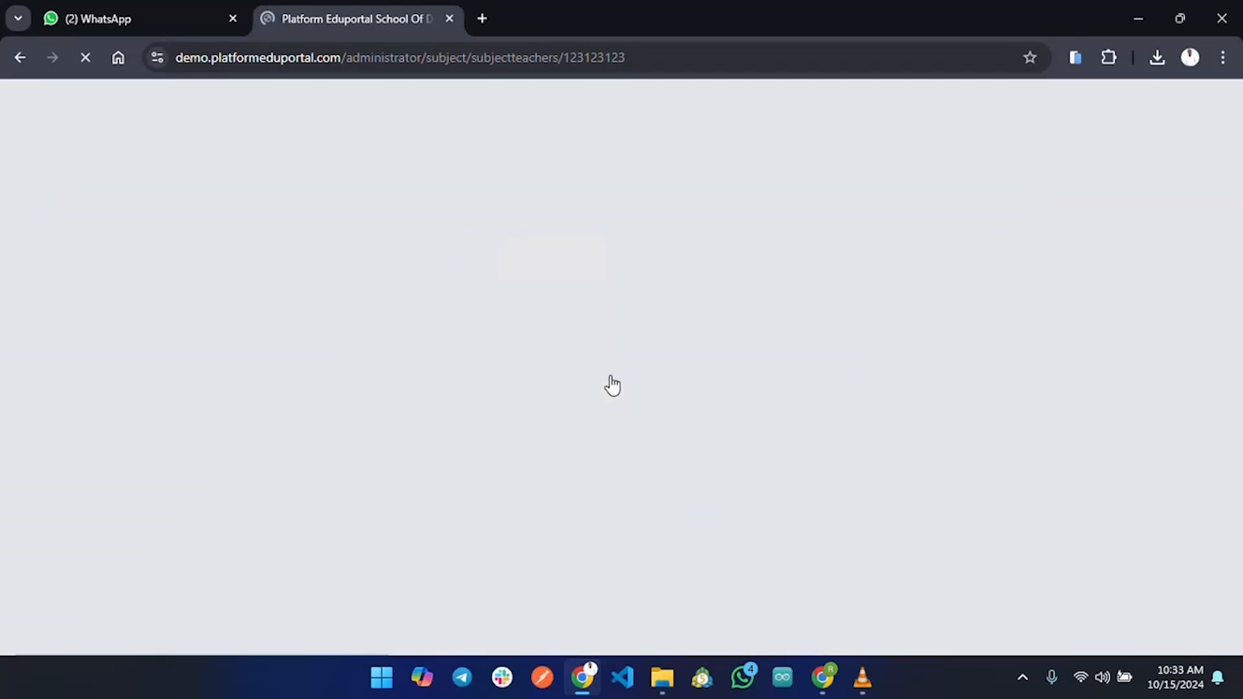
scroll(627, 416, down, 3)
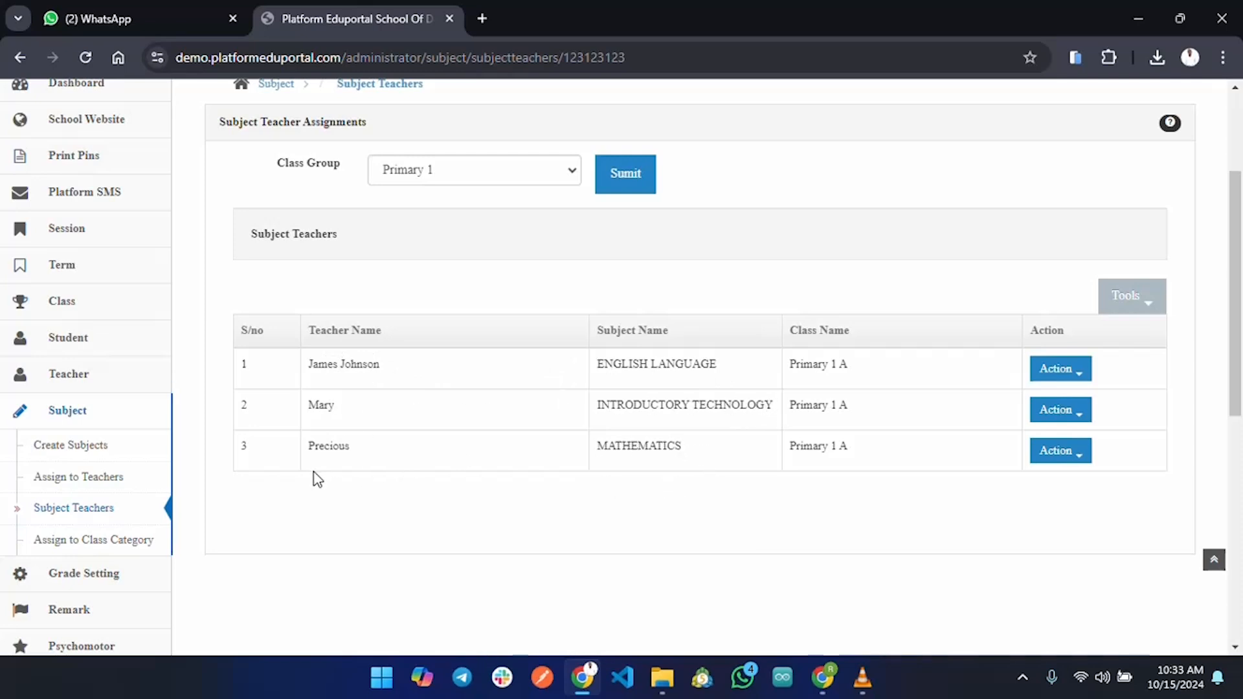
drag(794, 367, 894, 477)
scroll(894, 478, up, 2)
scroll(894, 478, up, 1)
click(895, 477)
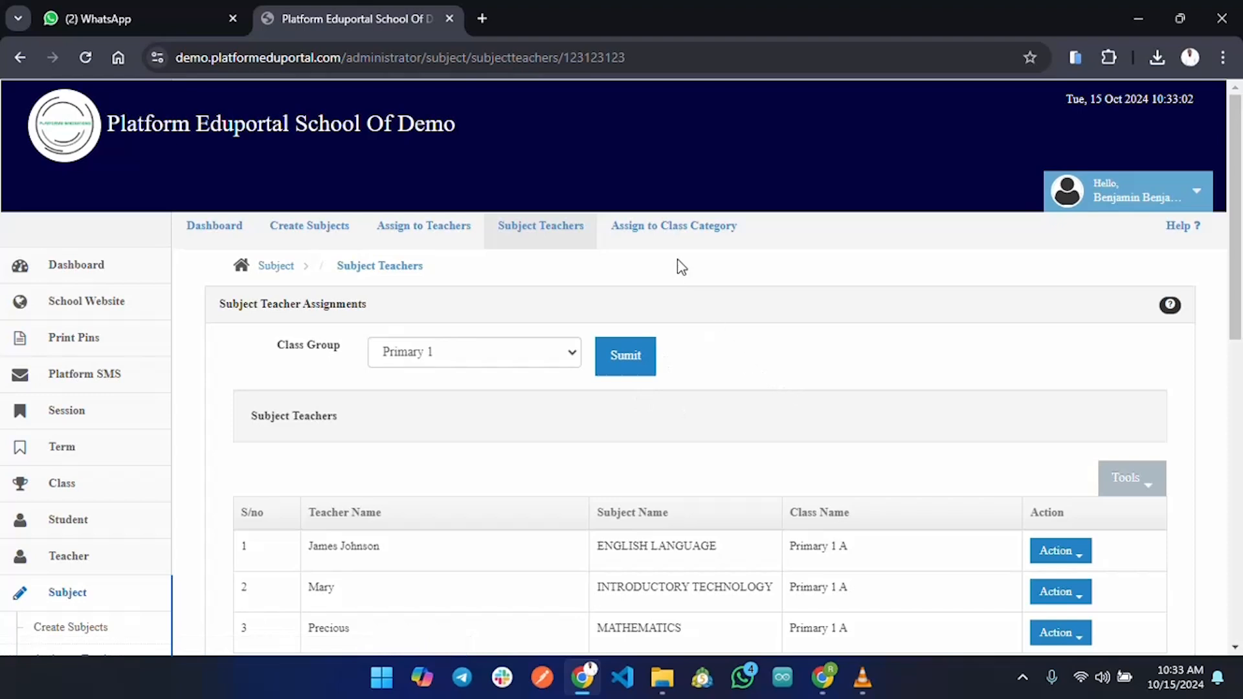
Show the Assign to Class Category subjects for PRIMARY SECTION in session 2024/2025
click(649, 235)
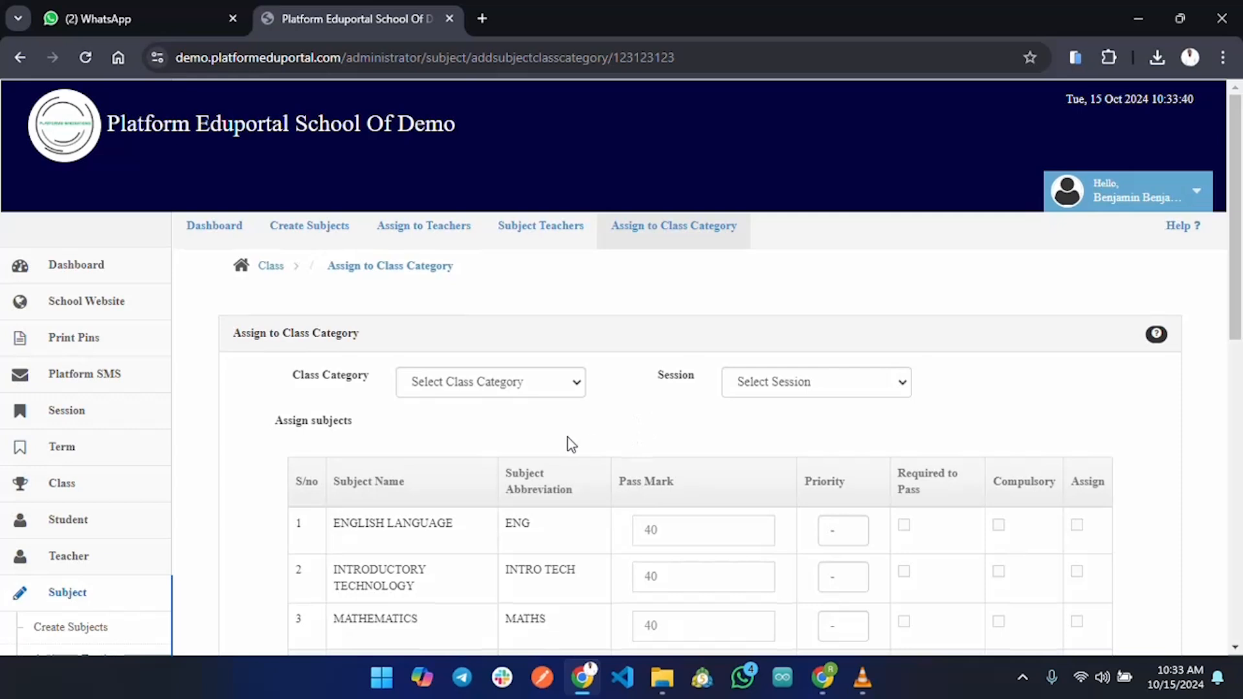
click(469, 387)
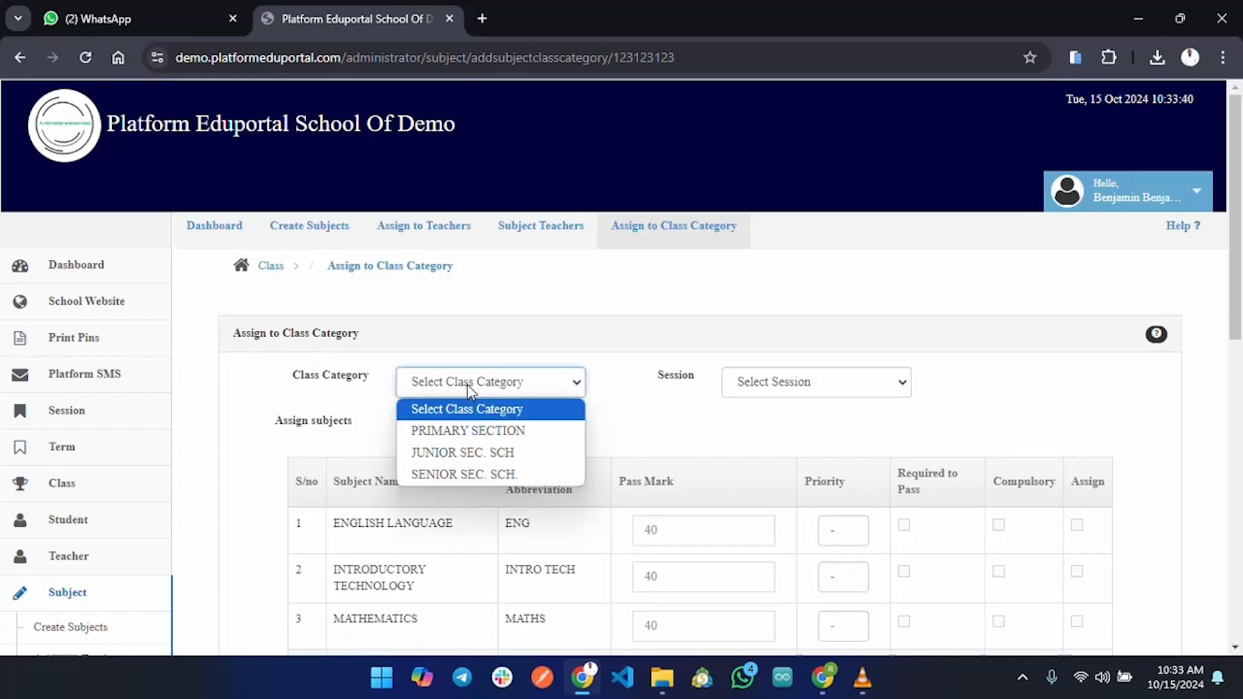
click(439, 433)
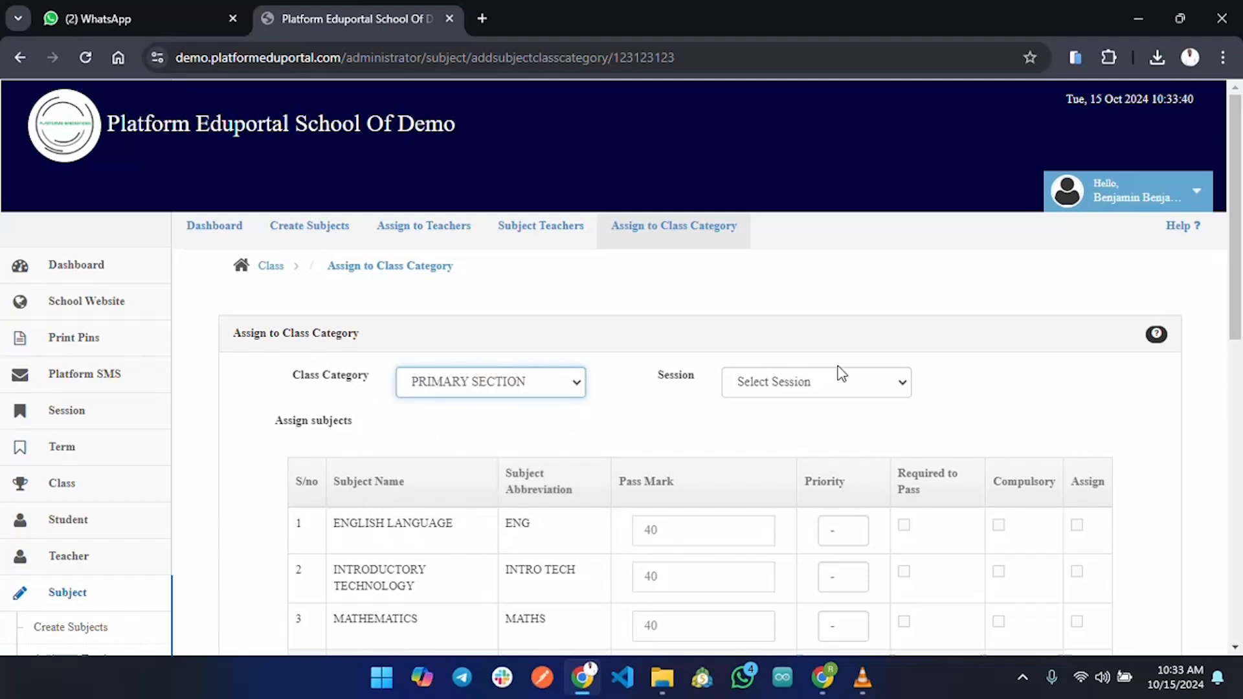
click(838, 388)
click(793, 431)
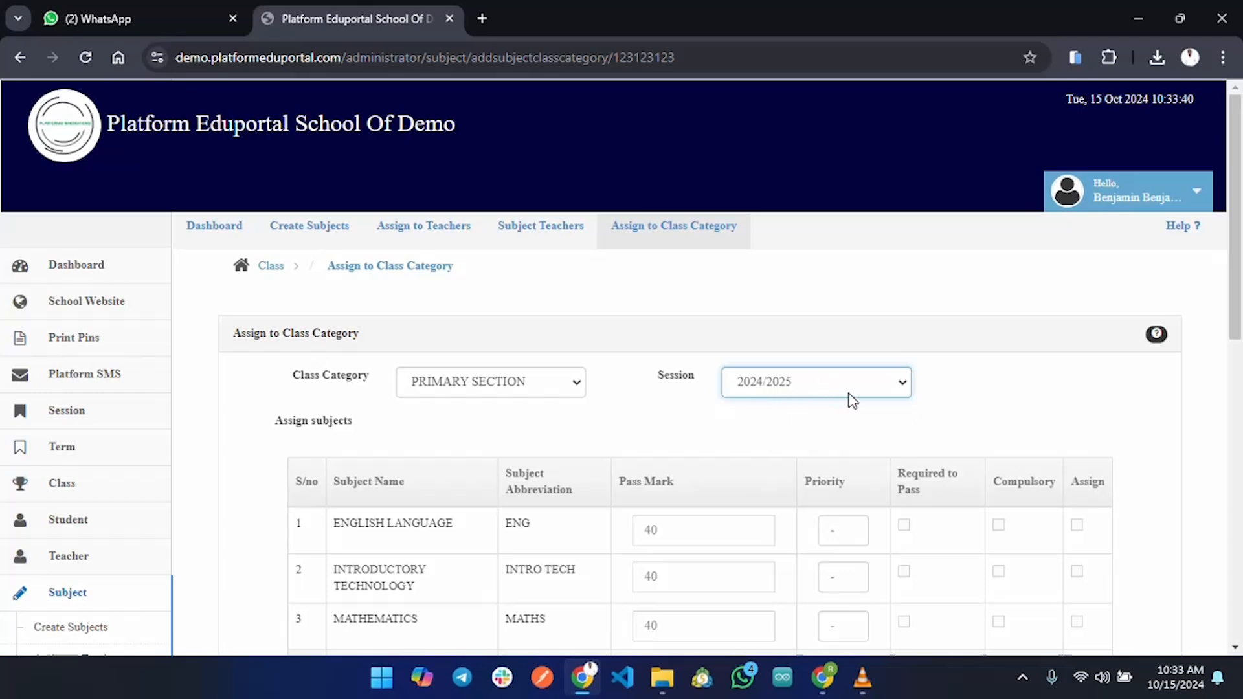
scroll(851, 400, down, 3)
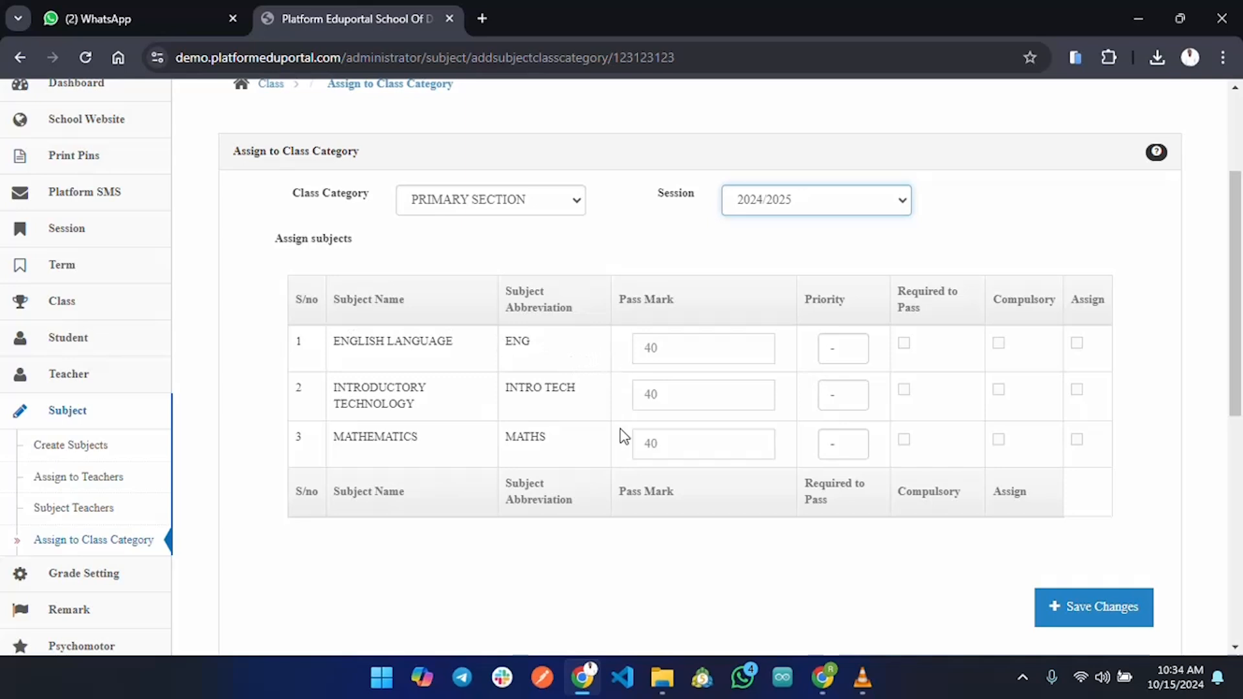
Edit the English Language, Introductory Technology and Mathematics Pass Mark boxes so each reads 45
click(709, 350)
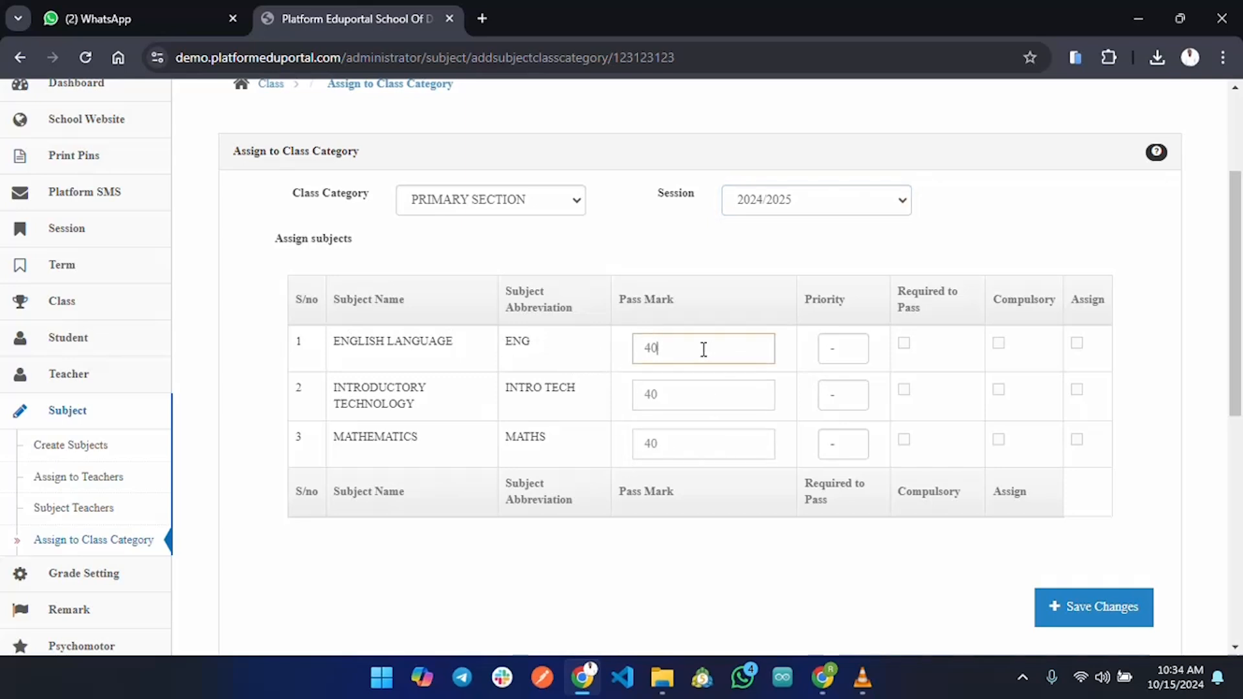
drag(685, 350, 611, 358)
click(687, 395)
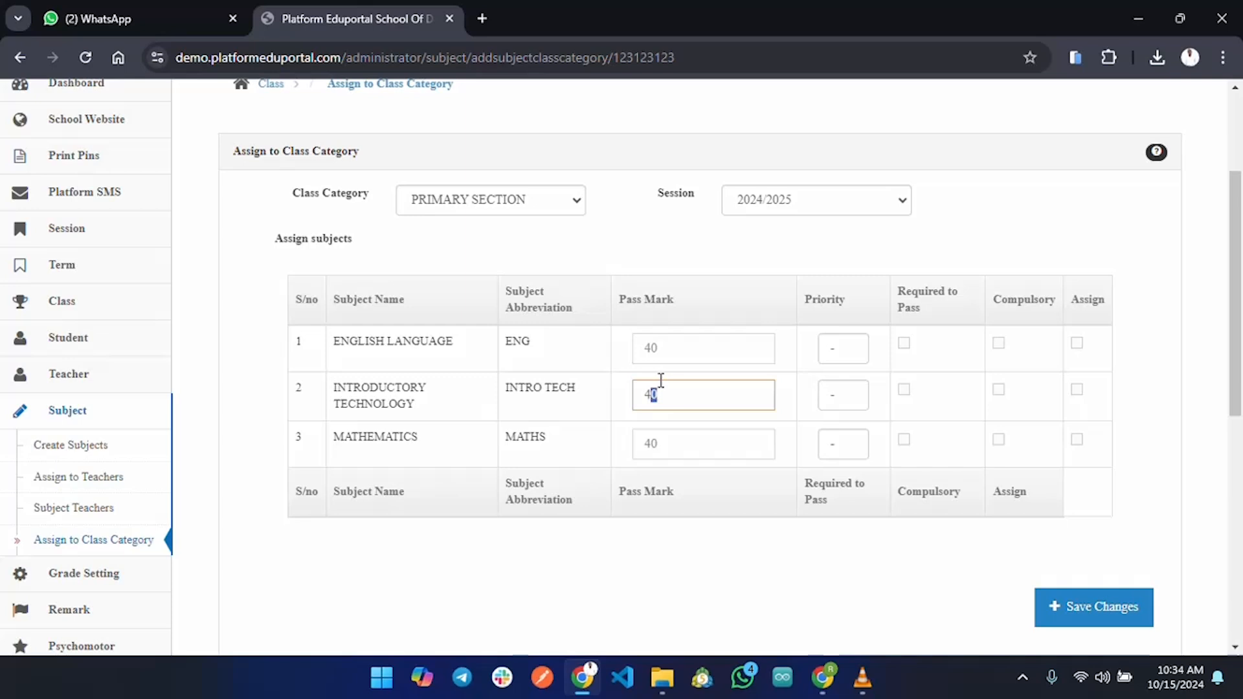
text(5)
drag(745, 353, 648, 347)
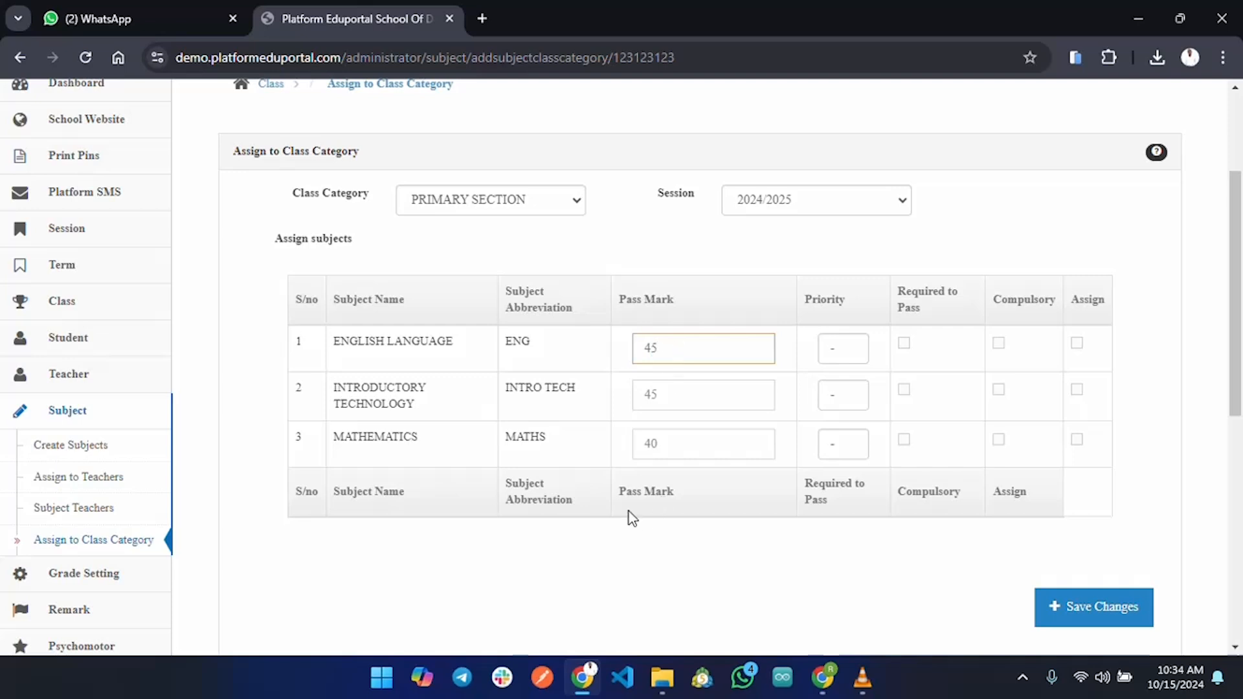
drag(650, 443, 656, 443)
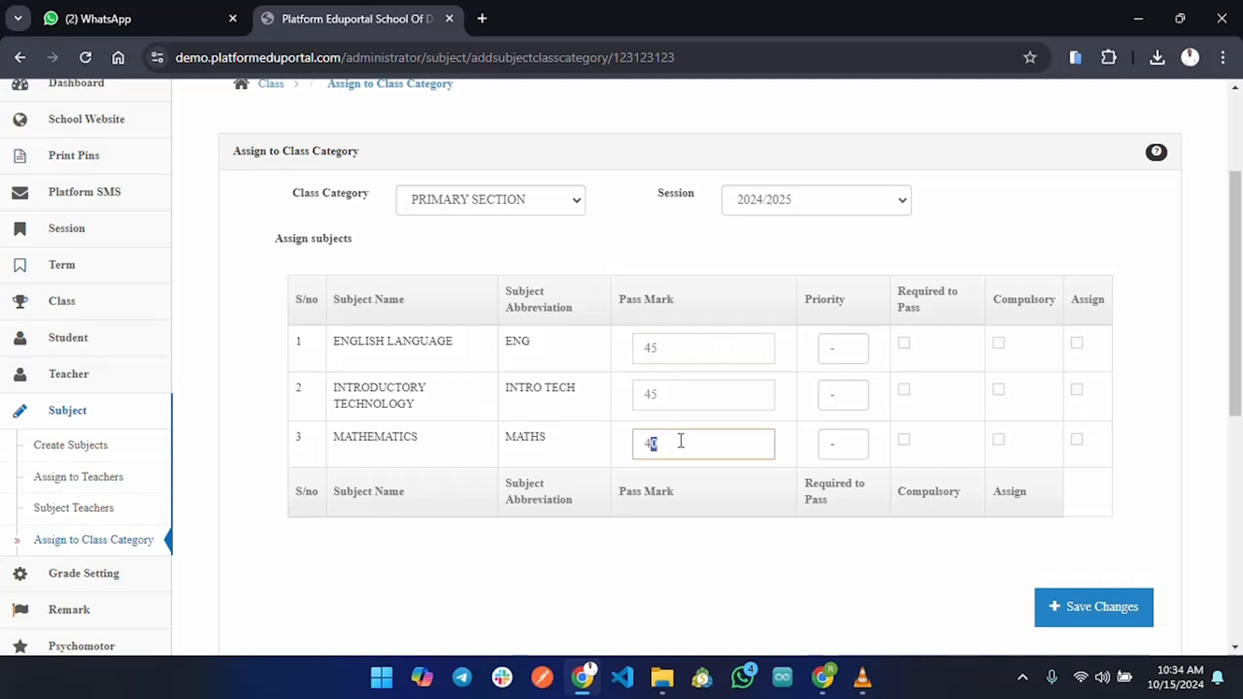
text(5)
Give priorities English Language 1, Mathematics 2, Introductory Technology 3, and make English required to pass
click(848, 351)
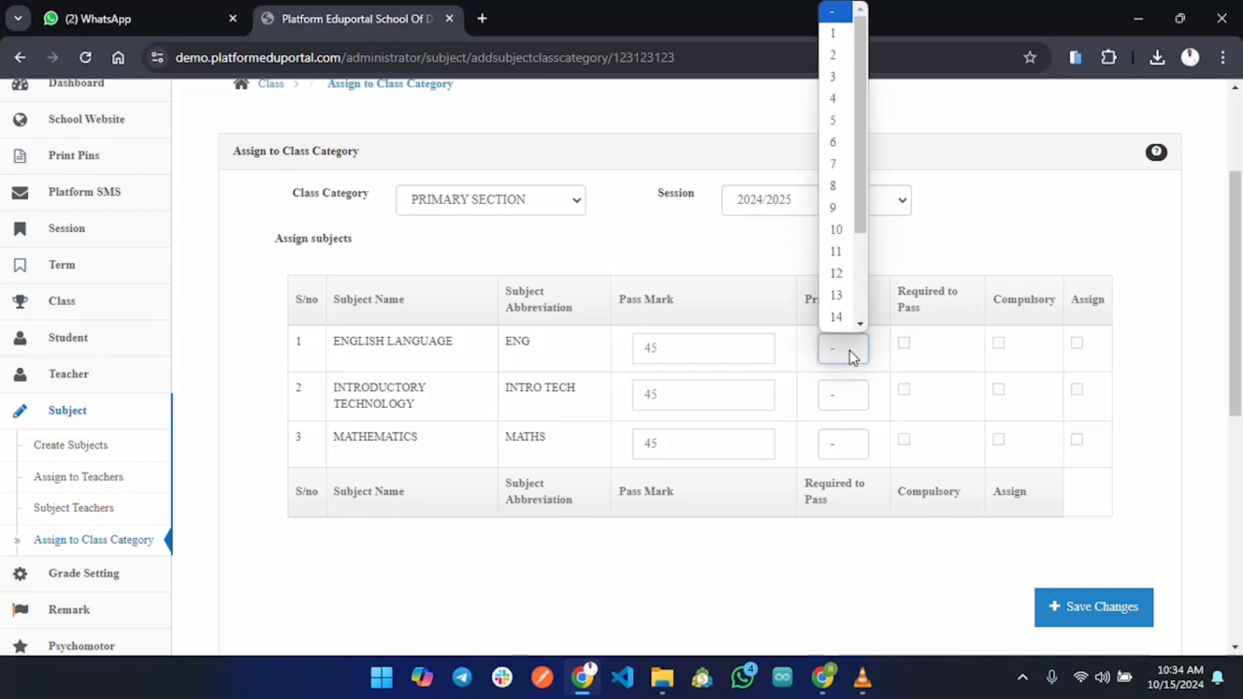
click(659, 256)
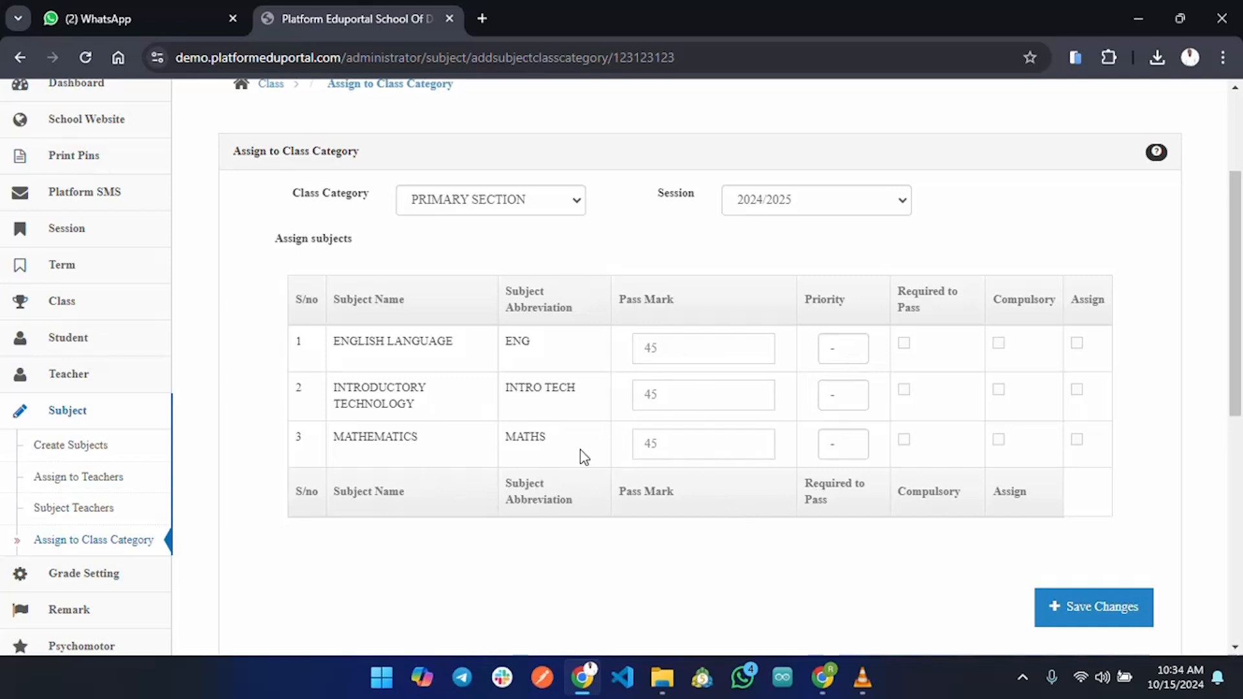
click(851, 360)
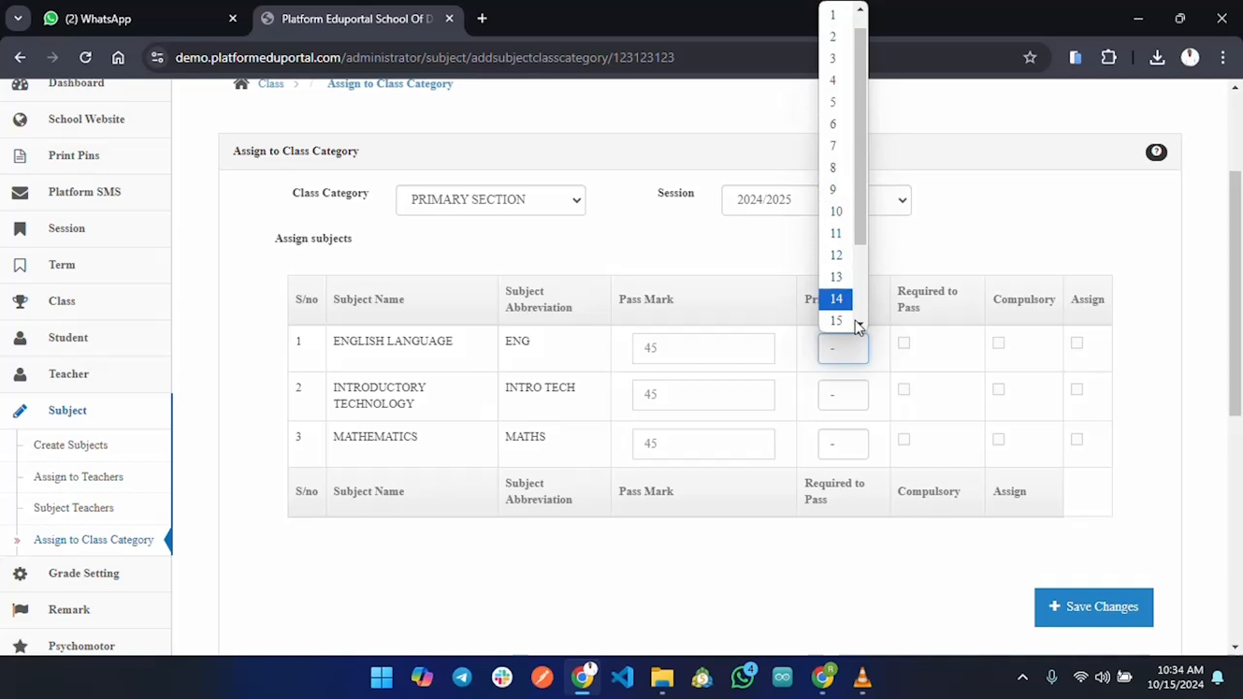
scroll(829, 8, up, 1)
click(835, 20)
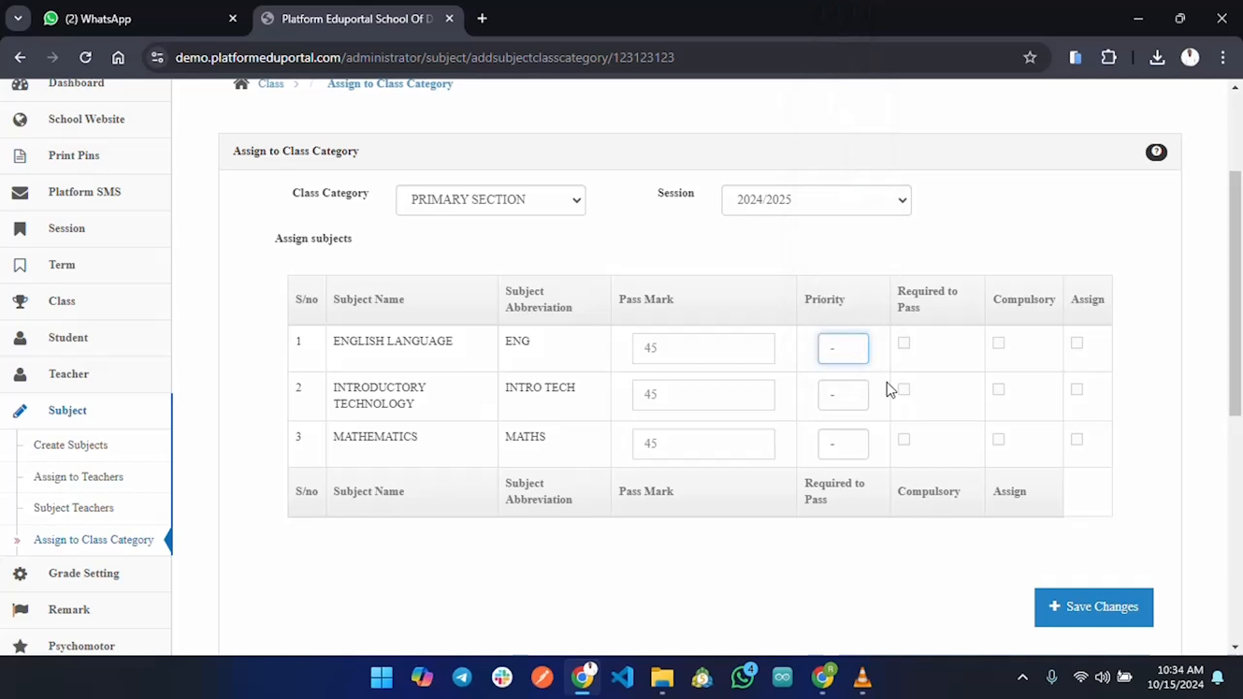
click(851, 361)
click(834, 33)
click(857, 444)
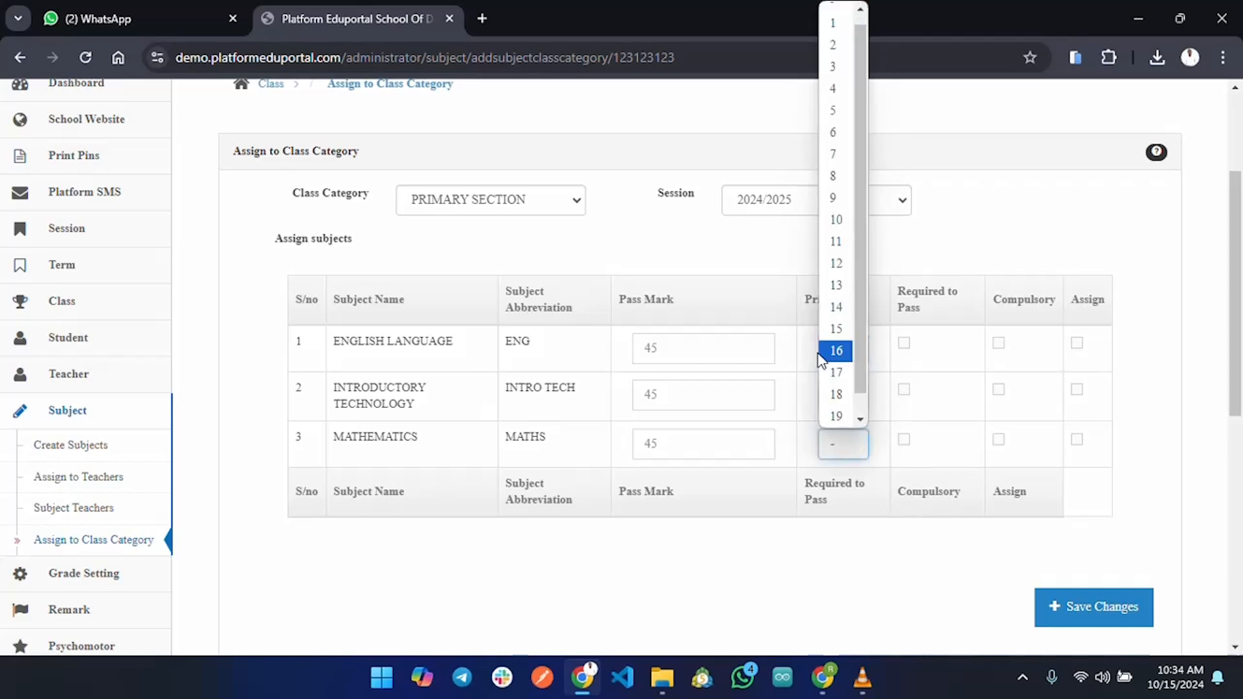
click(835, 47)
click(852, 398)
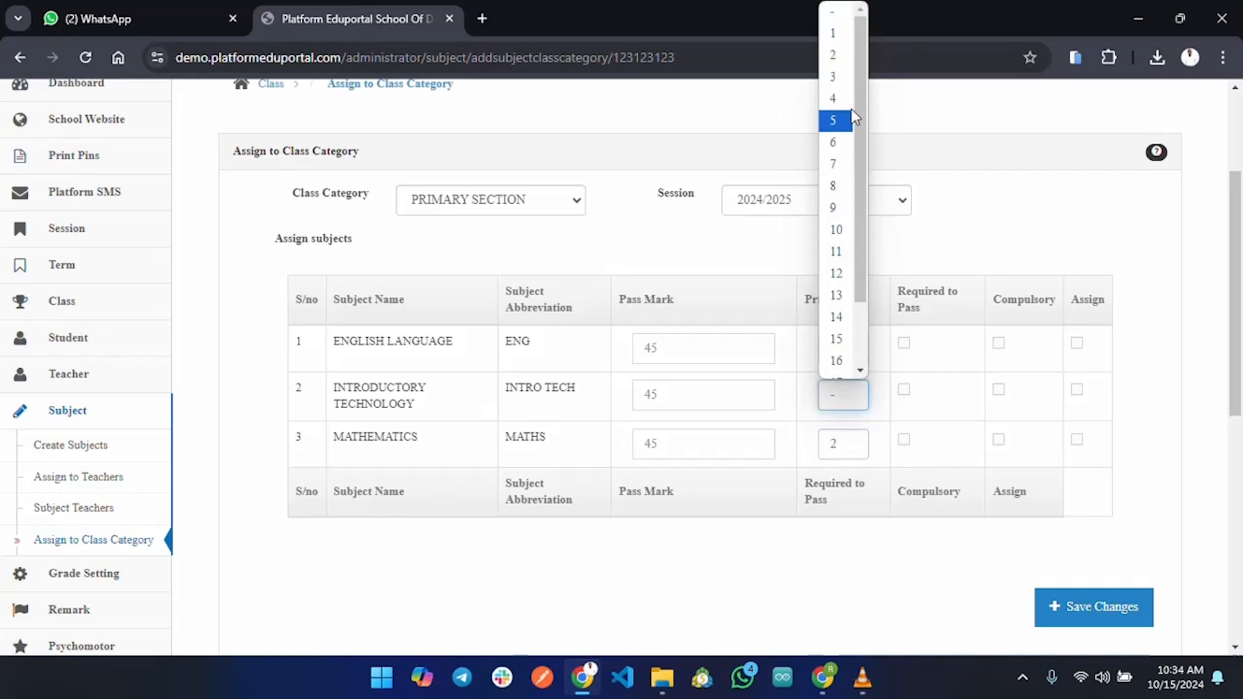
click(848, 79)
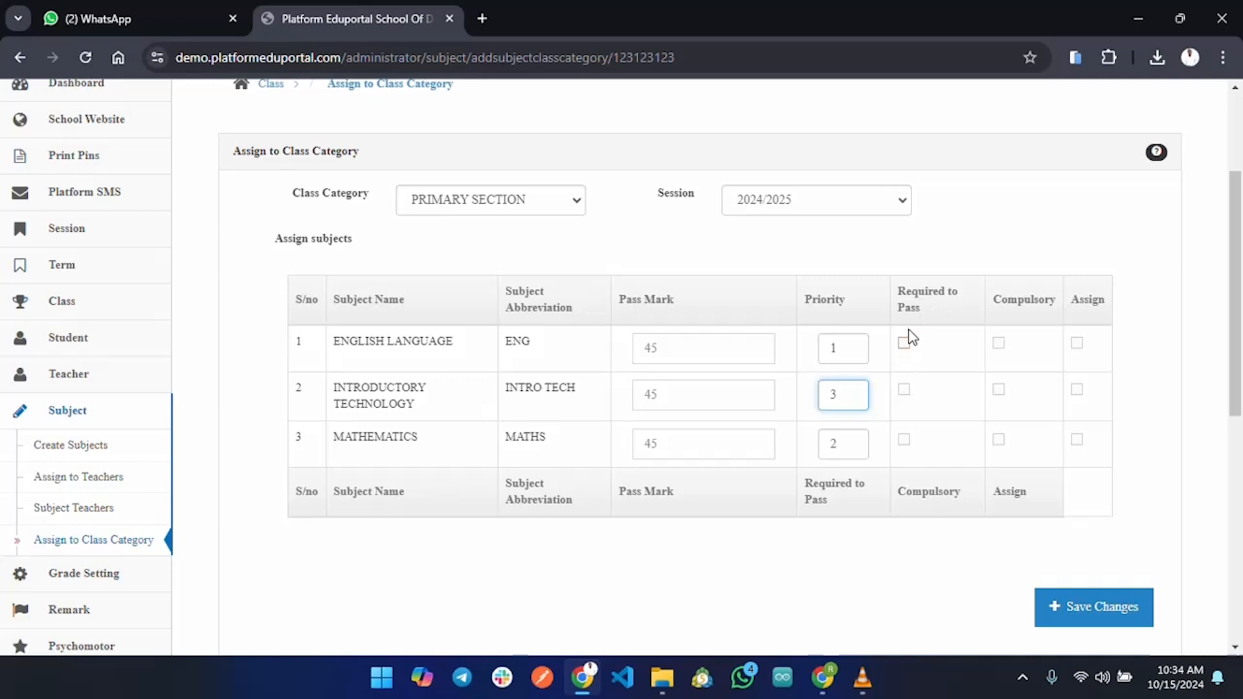
click(905, 346)
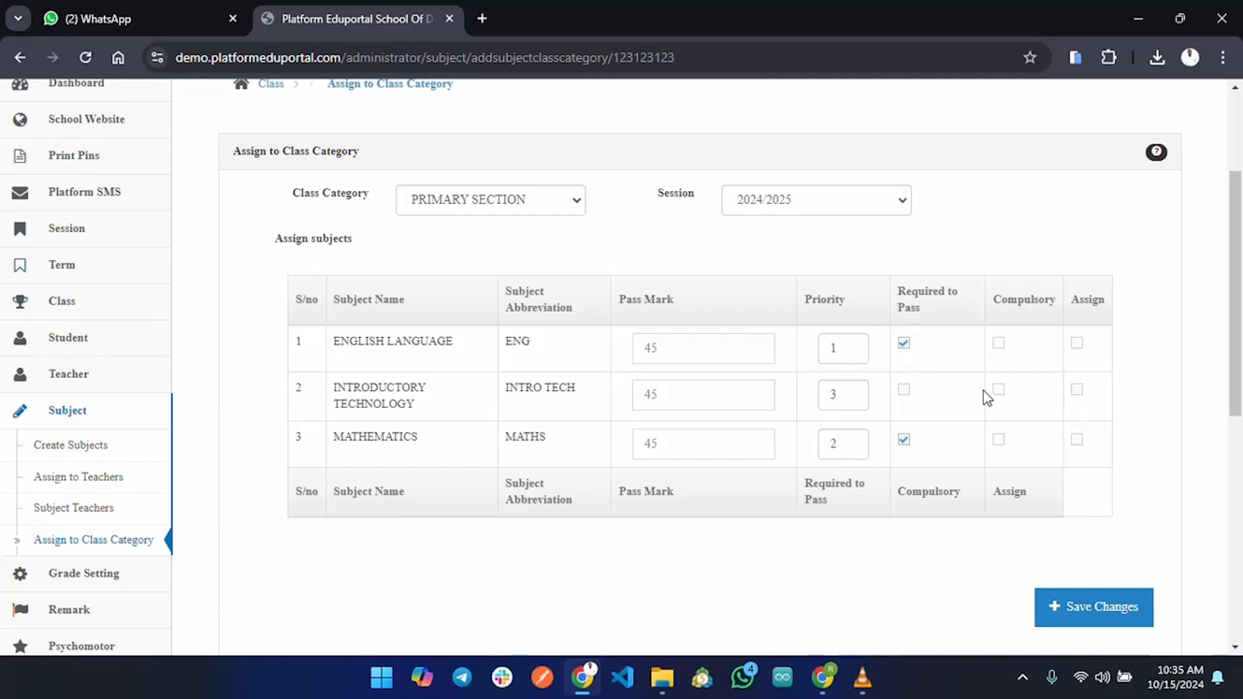
Mark English Language and Mathematics compulsory, tick Assign on all three subjects, and save the changes
click(1004, 347)
click(1010, 447)
click(1078, 345)
click(1078, 390)
click(1078, 440)
click(1113, 609)
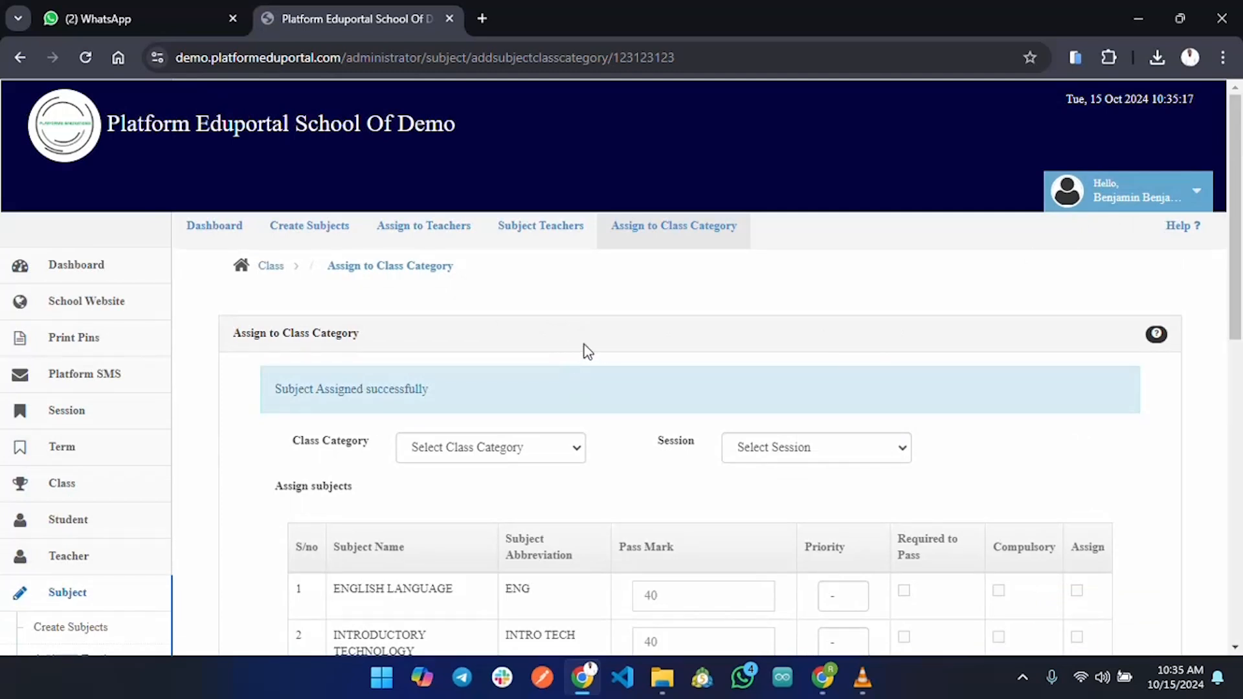
scroll(560, 386, down, 3)
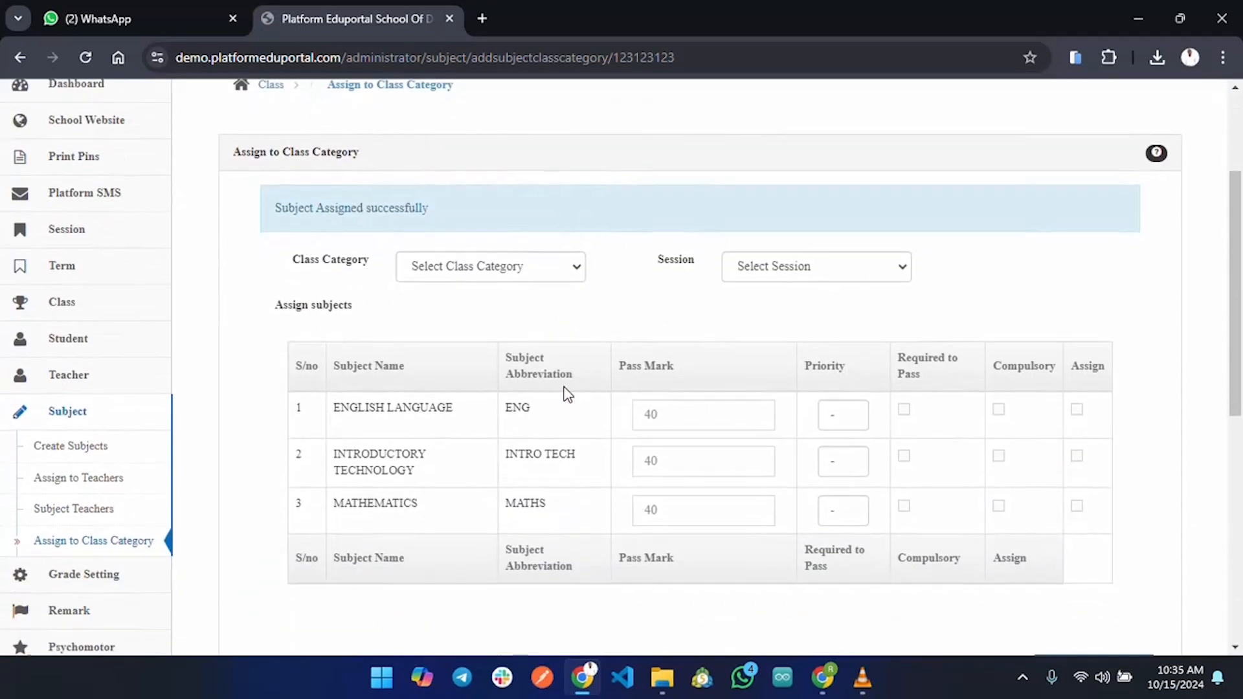
scroll(567, 393, down, 2)
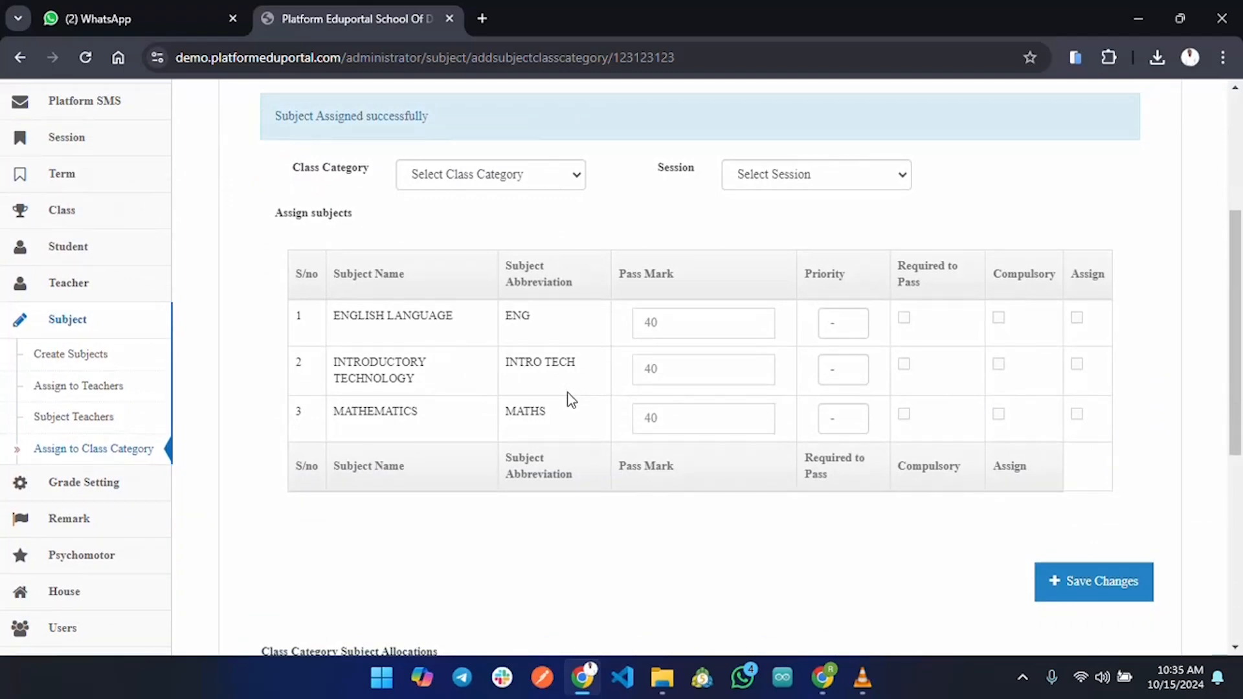
scroll(573, 405, down, 5)
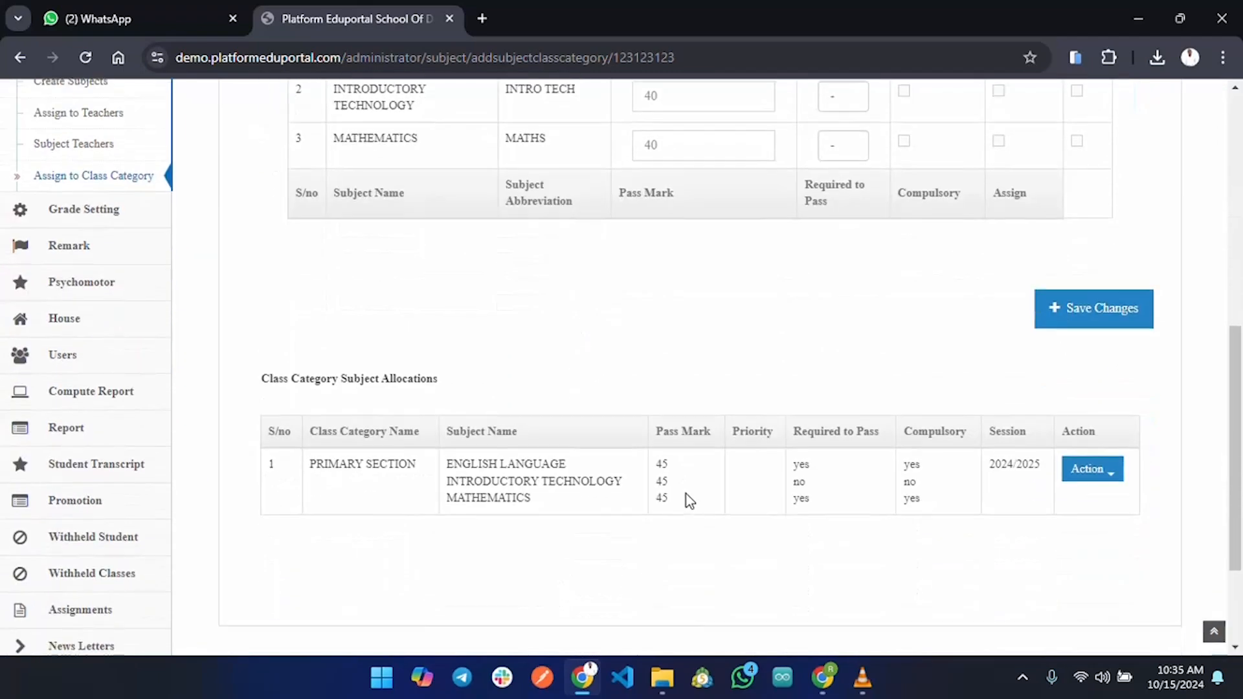
scroll(686, 495, down, 1)
scroll(686, 499, up, 6)
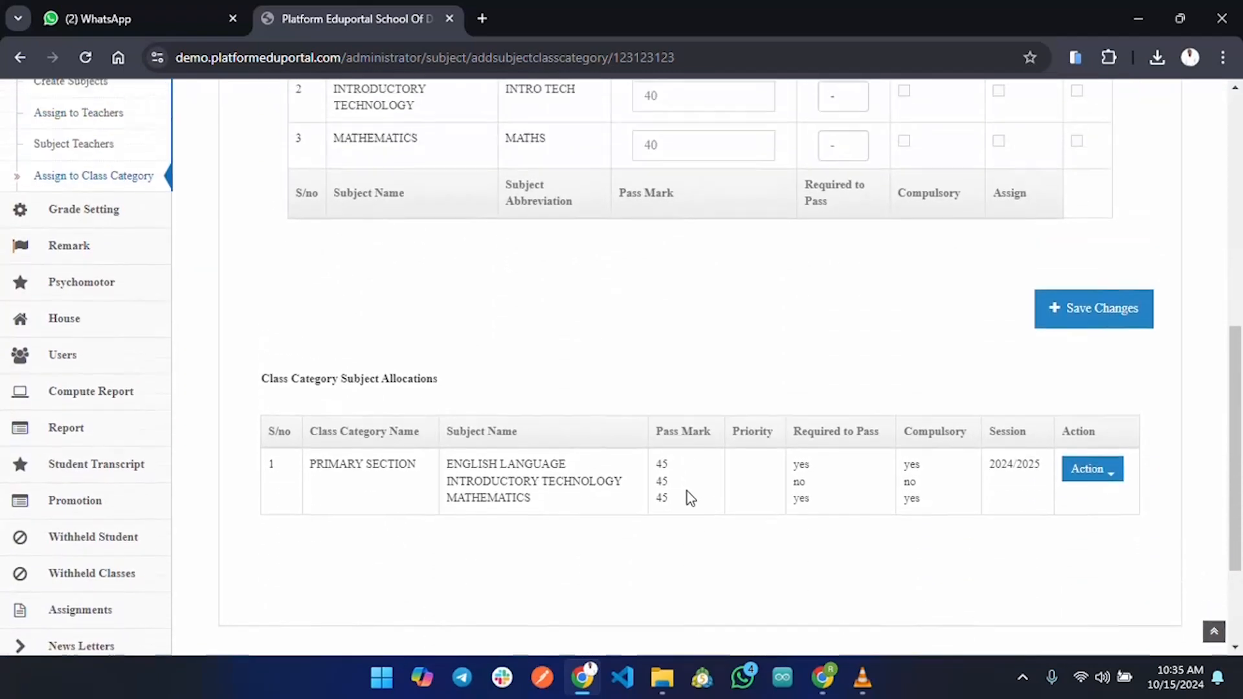
scroll(526, 469, down, 1)
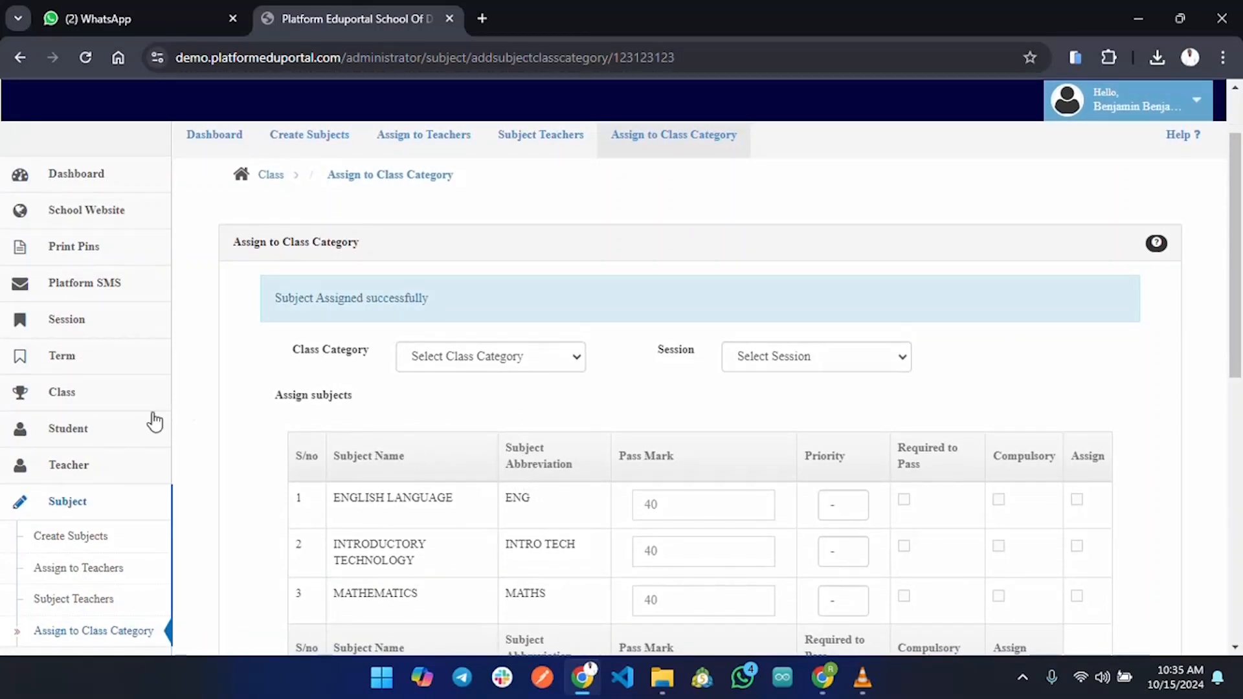
Go to the Student section in the sidebar
click(78, 432)
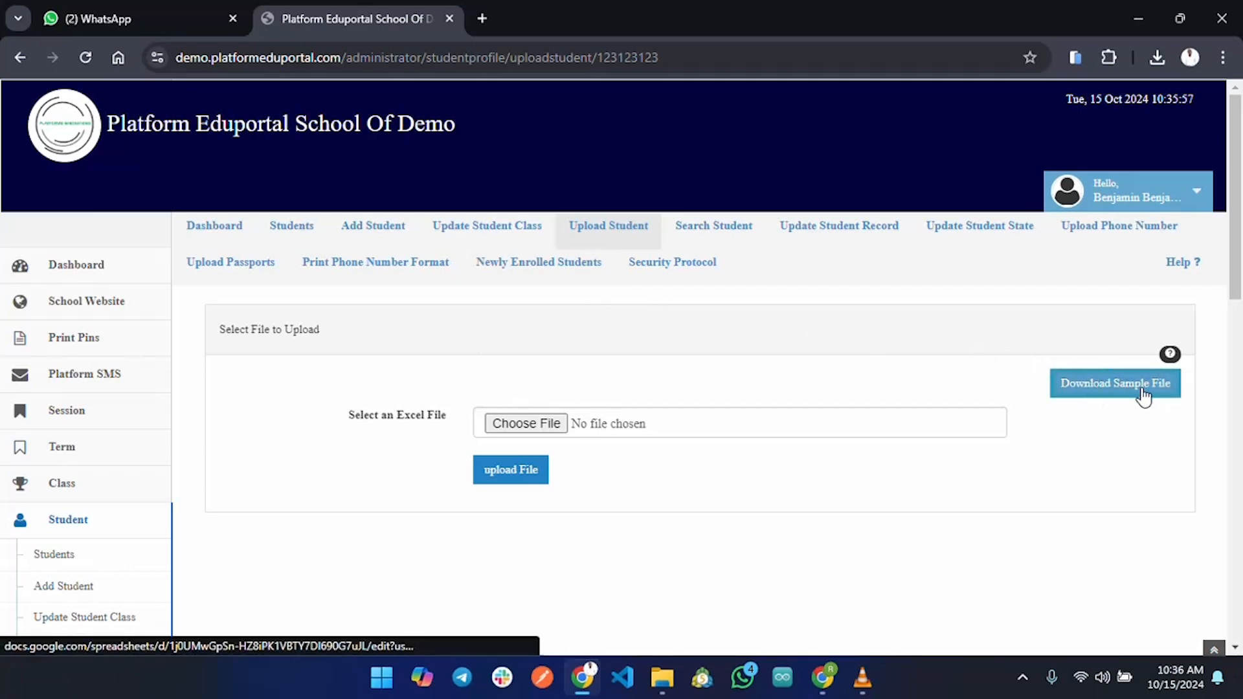
Open the sample student template and inspect its Registration No, Surname and first student row
click(1085, 396)
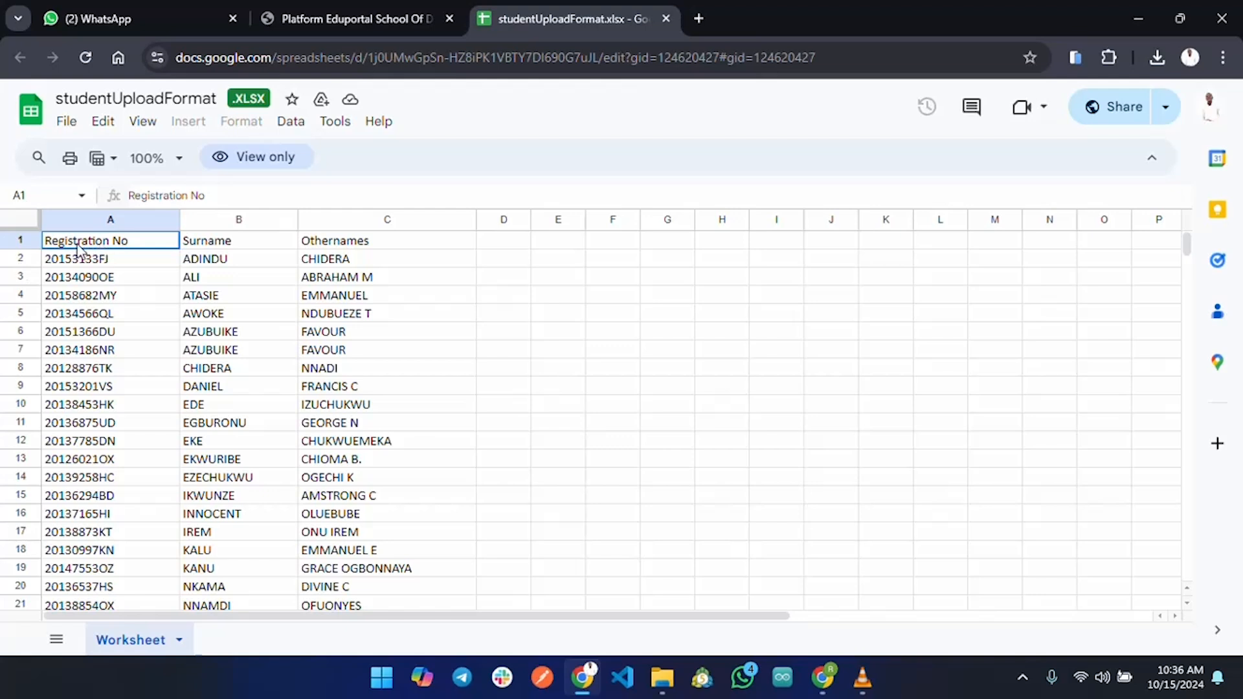
click(230, 246)
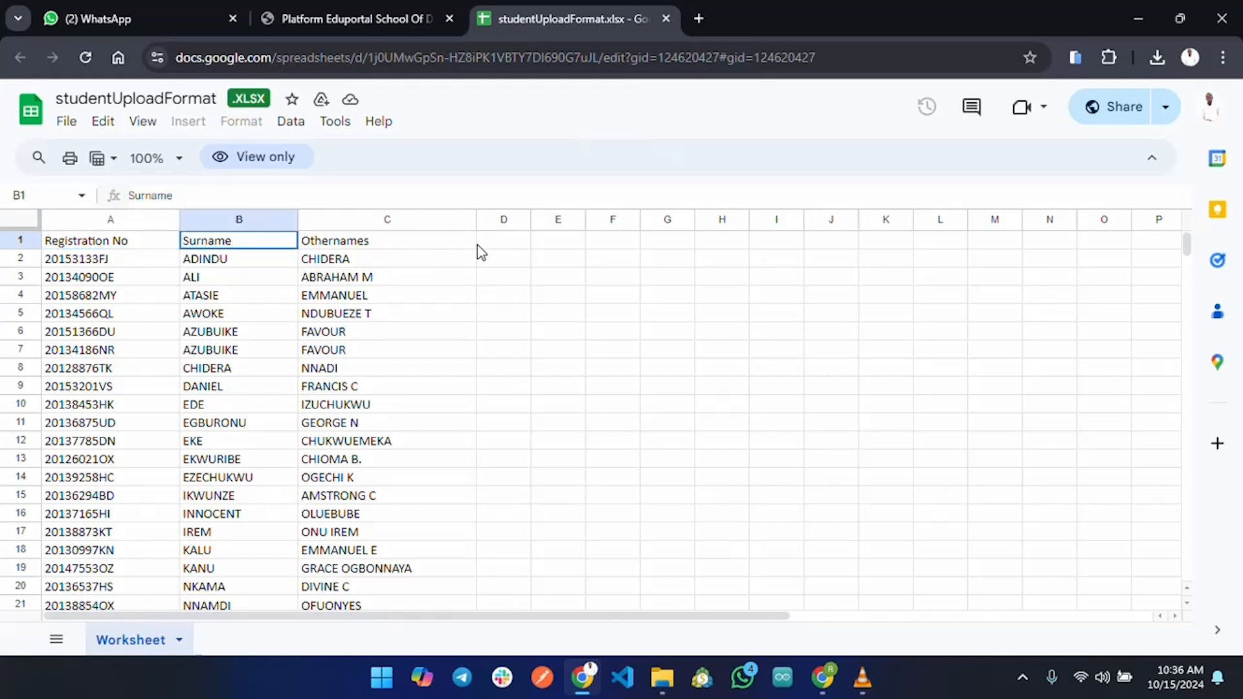
click(82, 247)
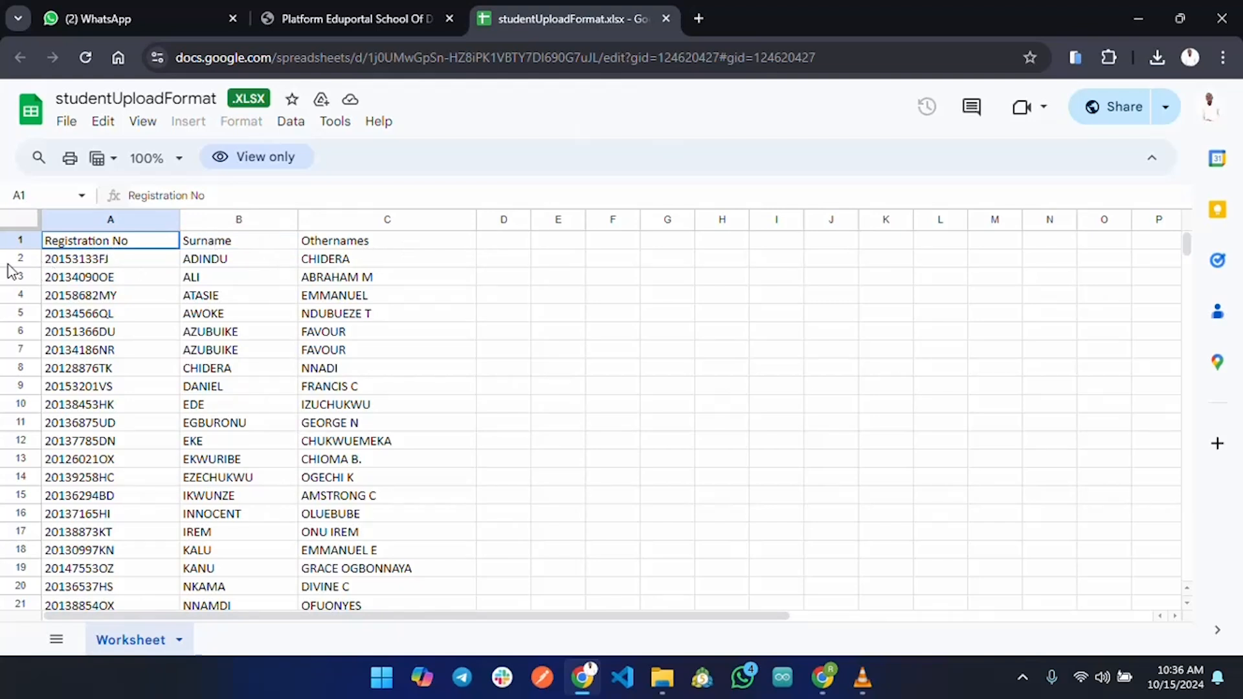
click(67, 263)
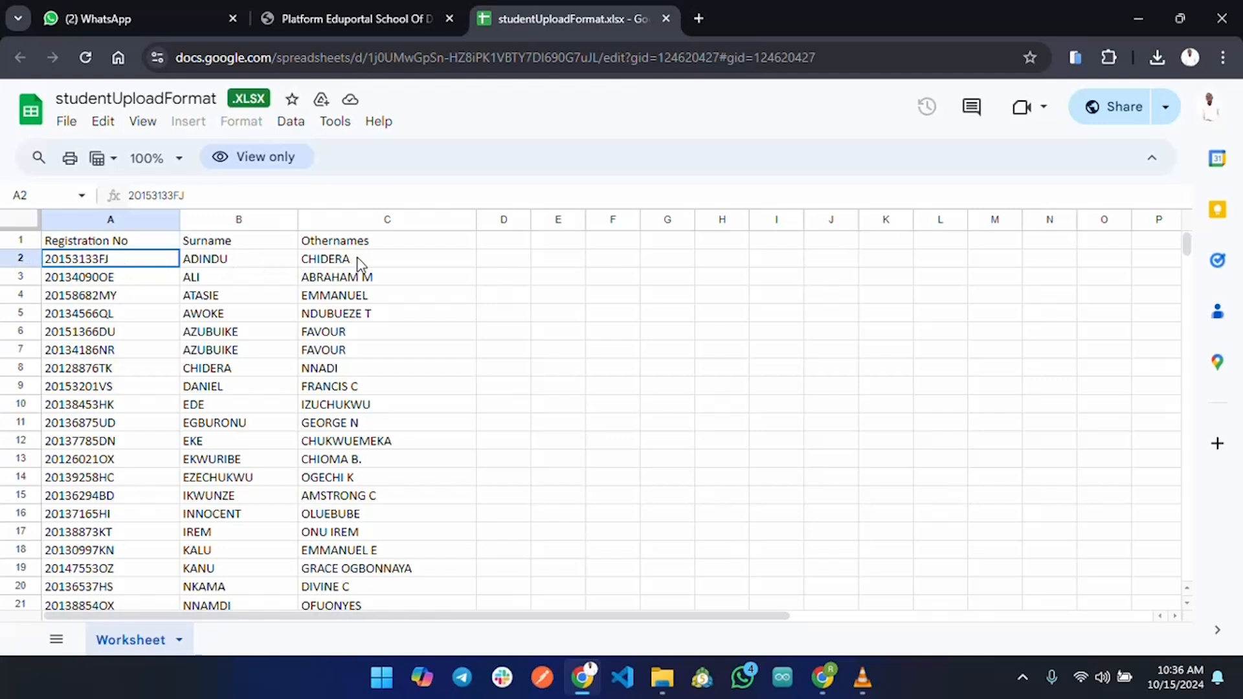
shift+click(390, 261)
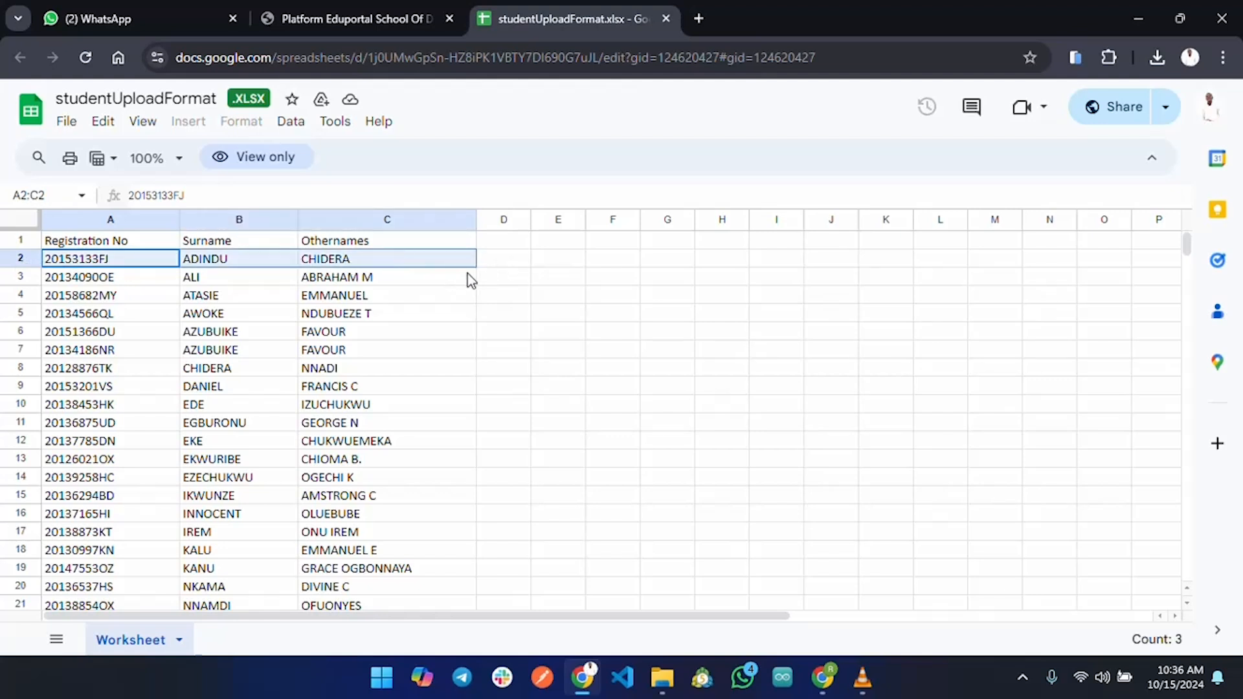
Download the studentUploadFormat sheet as a Microsoft Excel (.xlsx) file
click(66, 123)
mouse_move(133, 380)
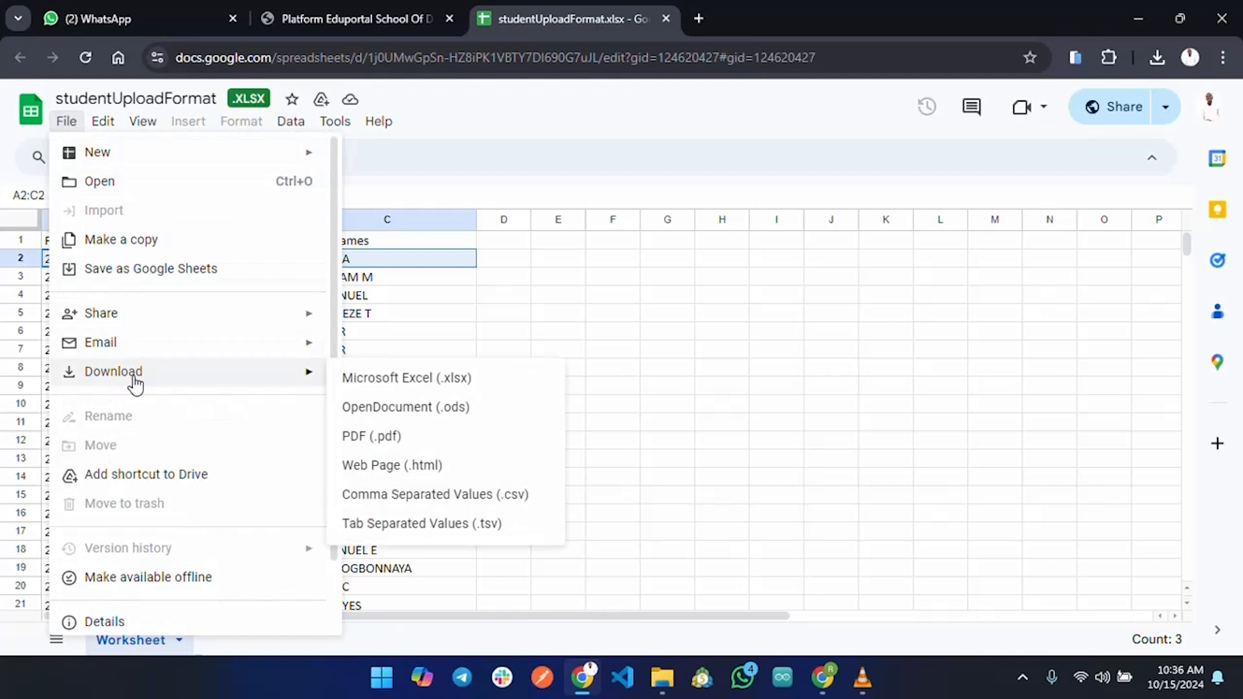
click(456, 382)
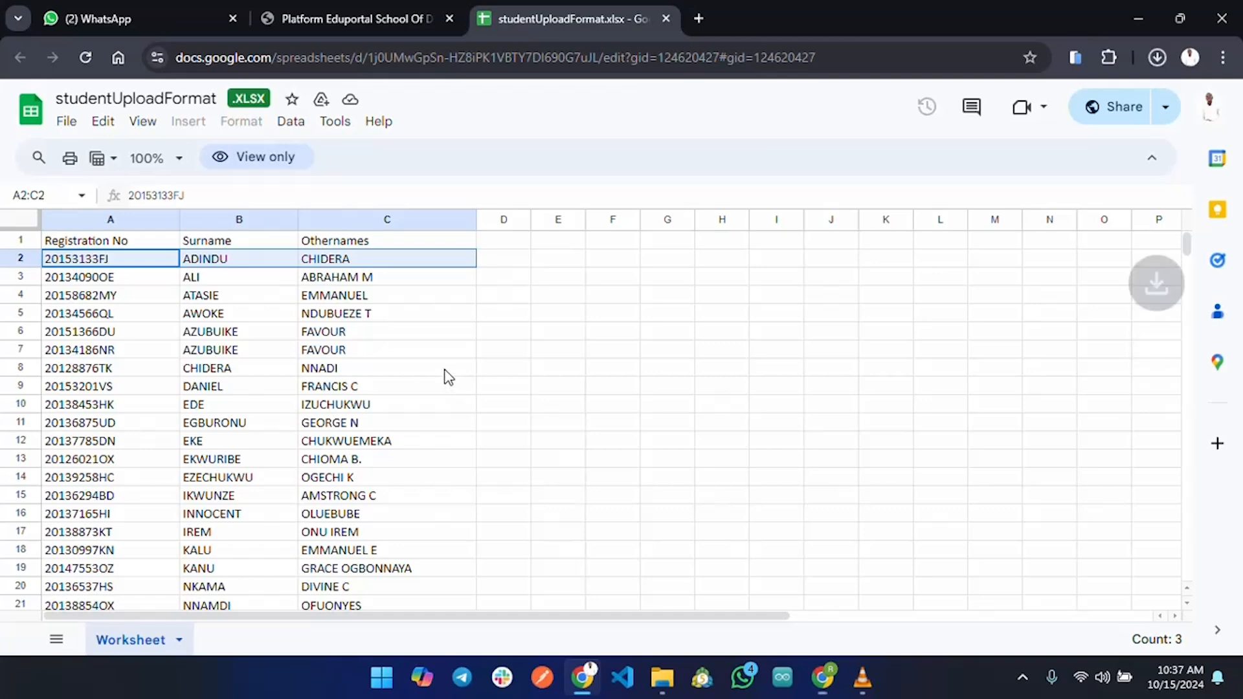
scroll(302, 361, down, 15)
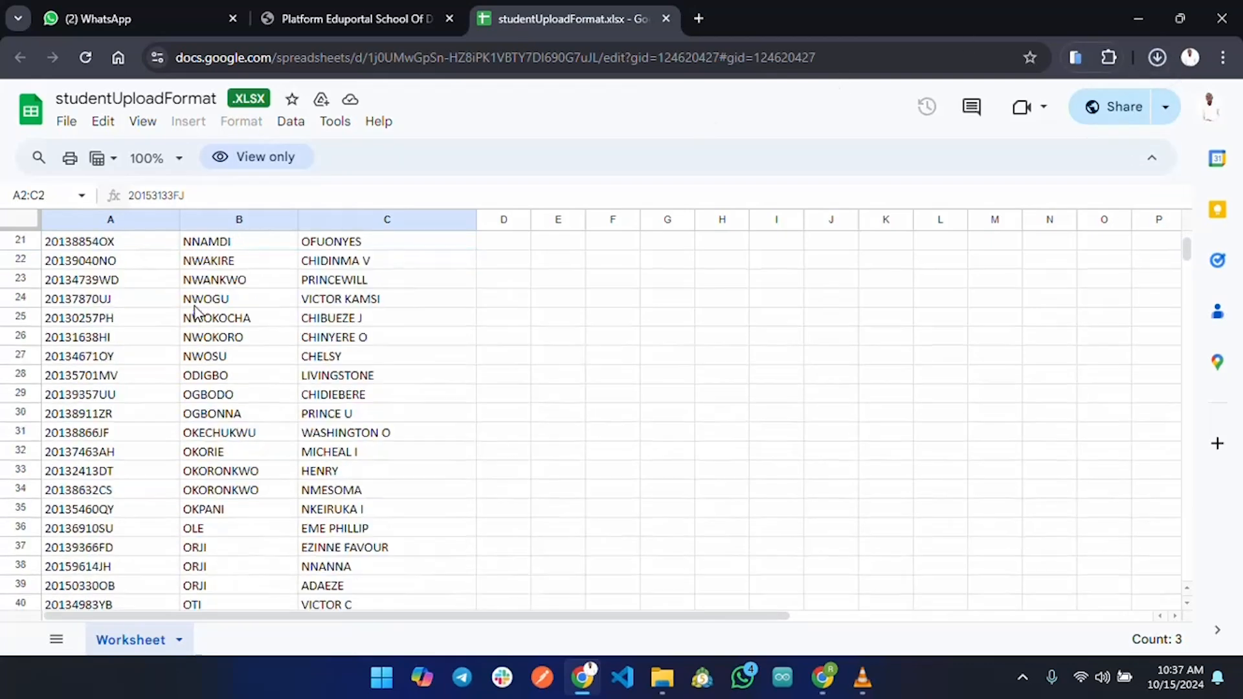
scroll(114, 364, up, 5)
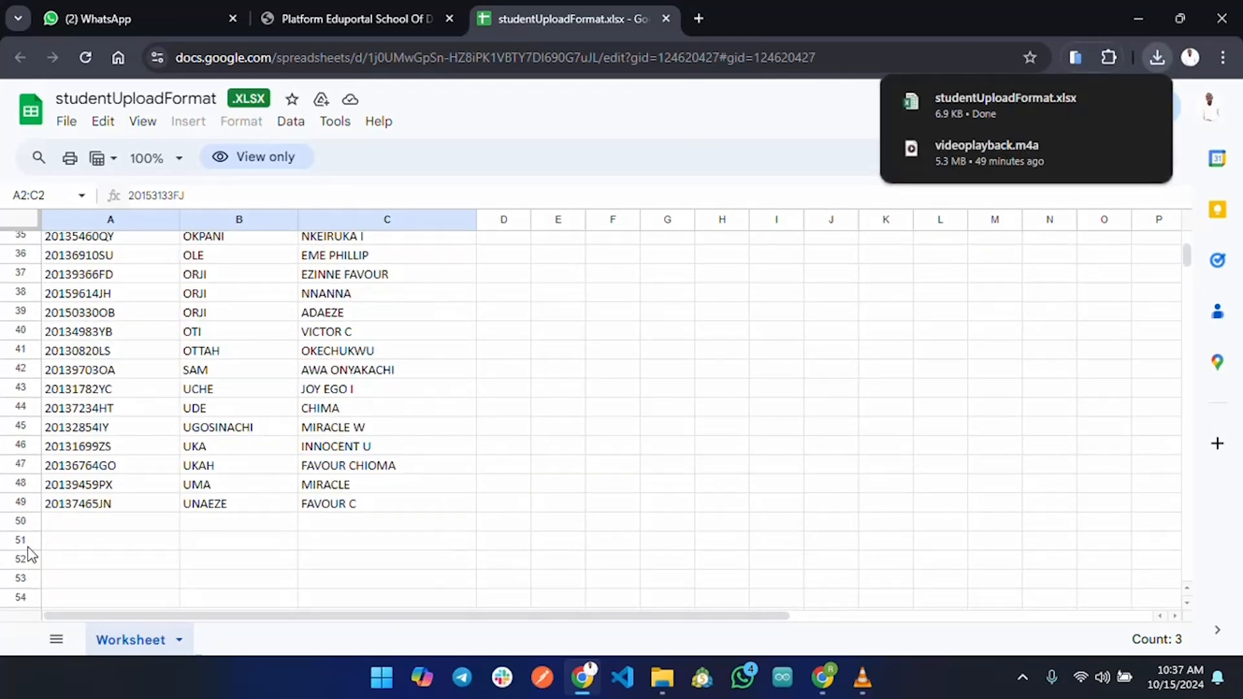
click(332, 7)
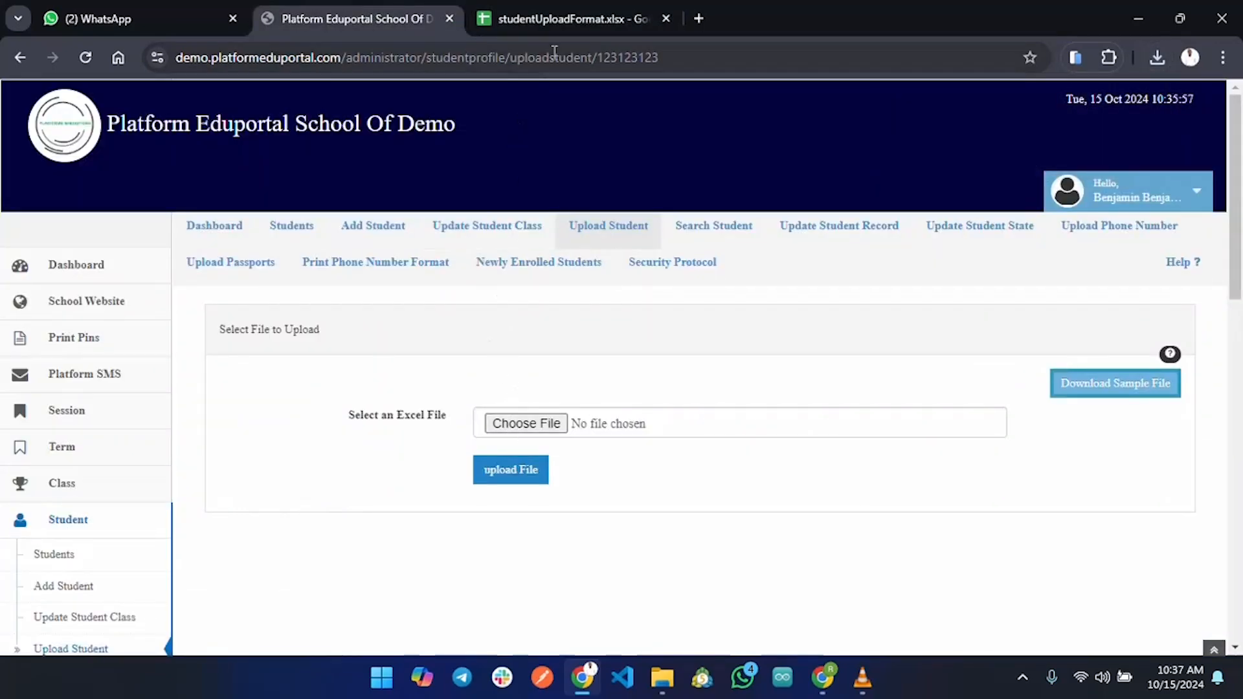
click(564, 18)
scroll(332, 485, up, 10)
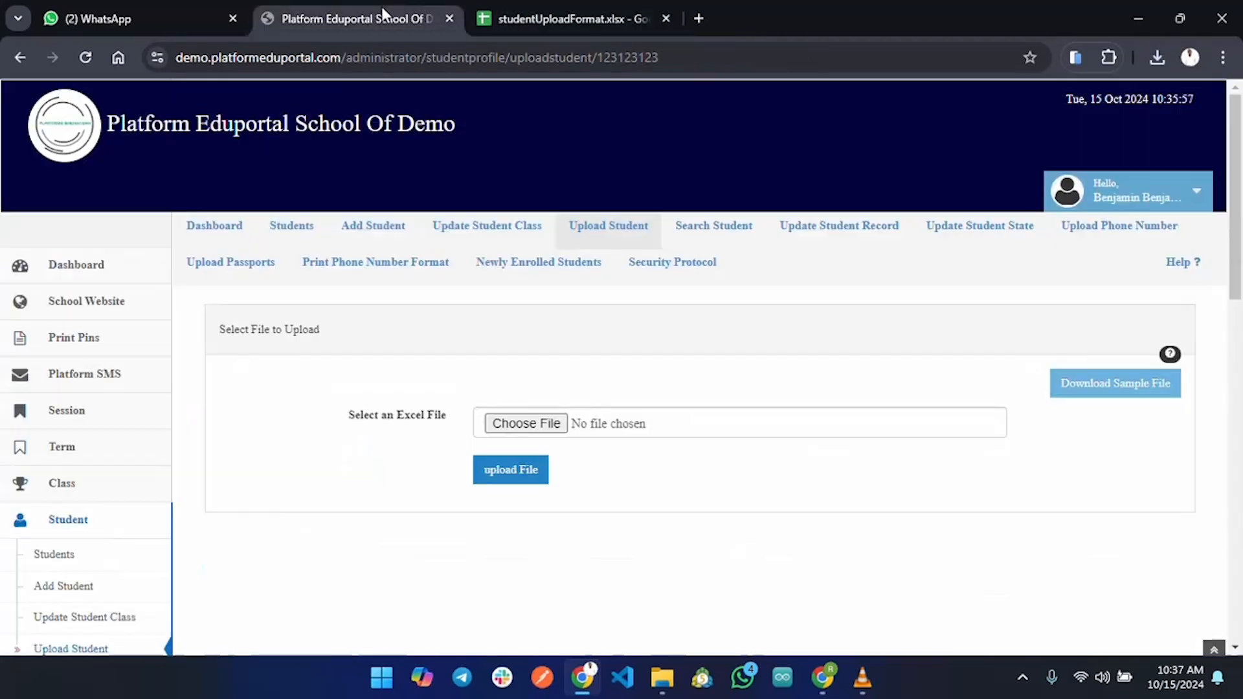
Attach studentUploadFormat.xlsx from Downloads as the Excel file and submit the upload
click(421, 18)
click(549, 418)
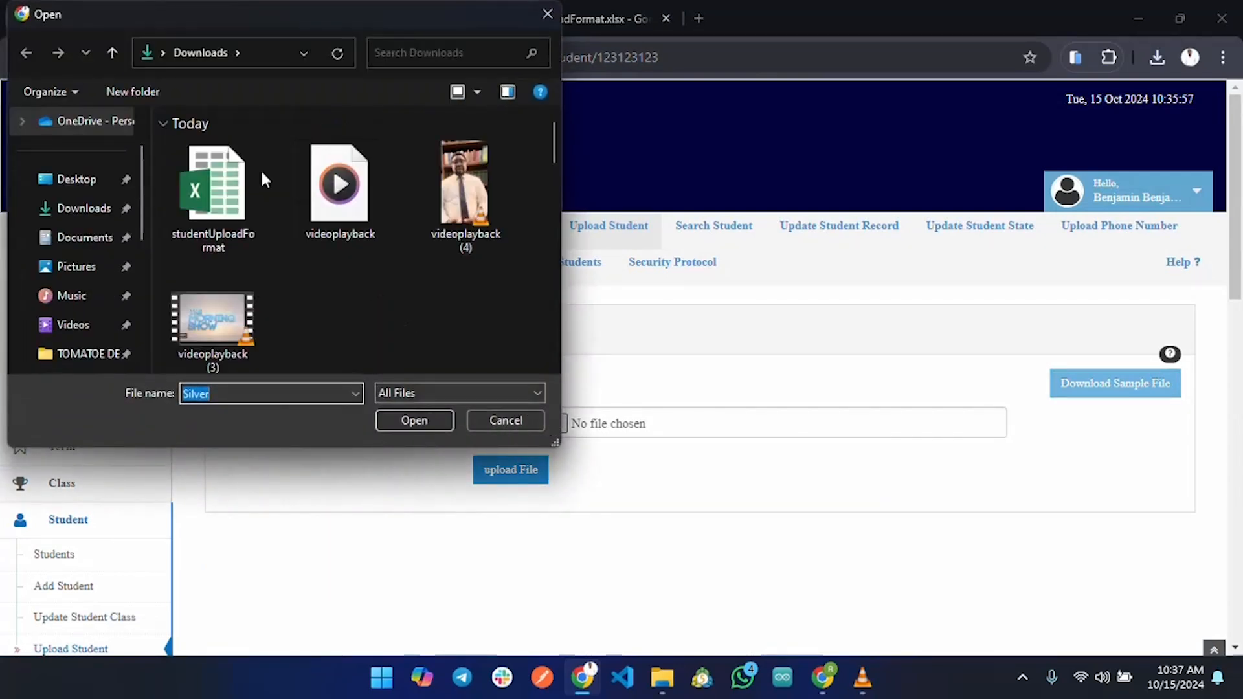
click(220, 216)
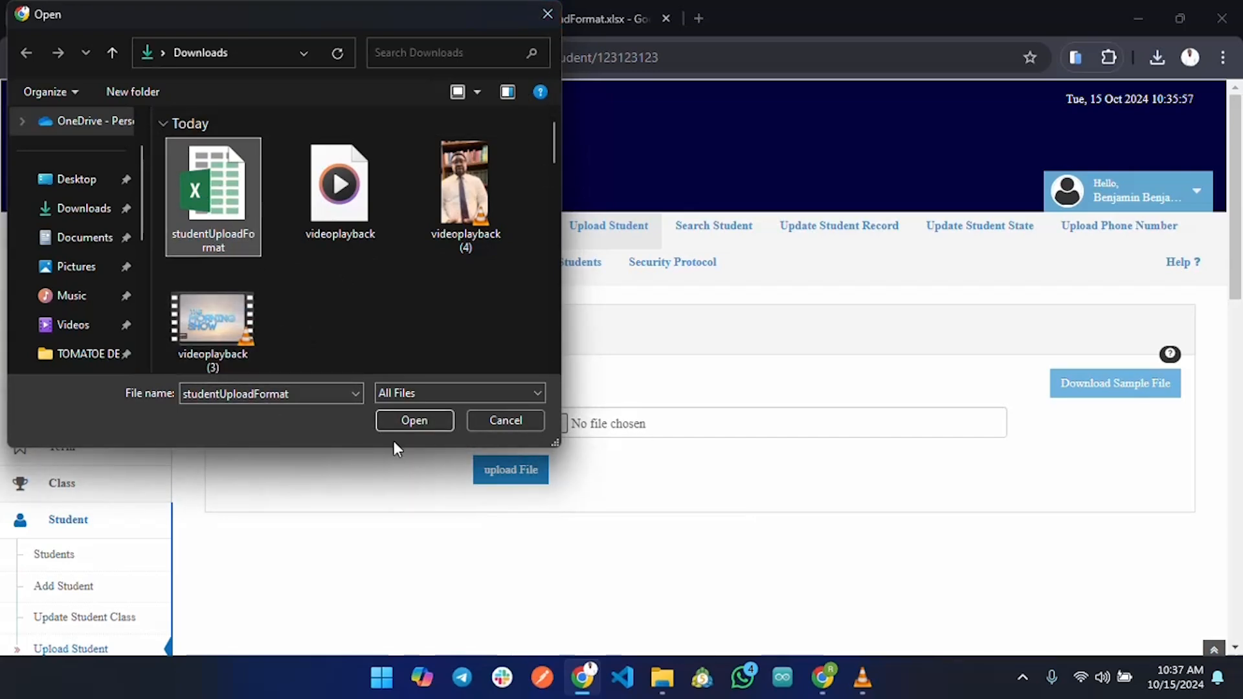
click(416, 421)
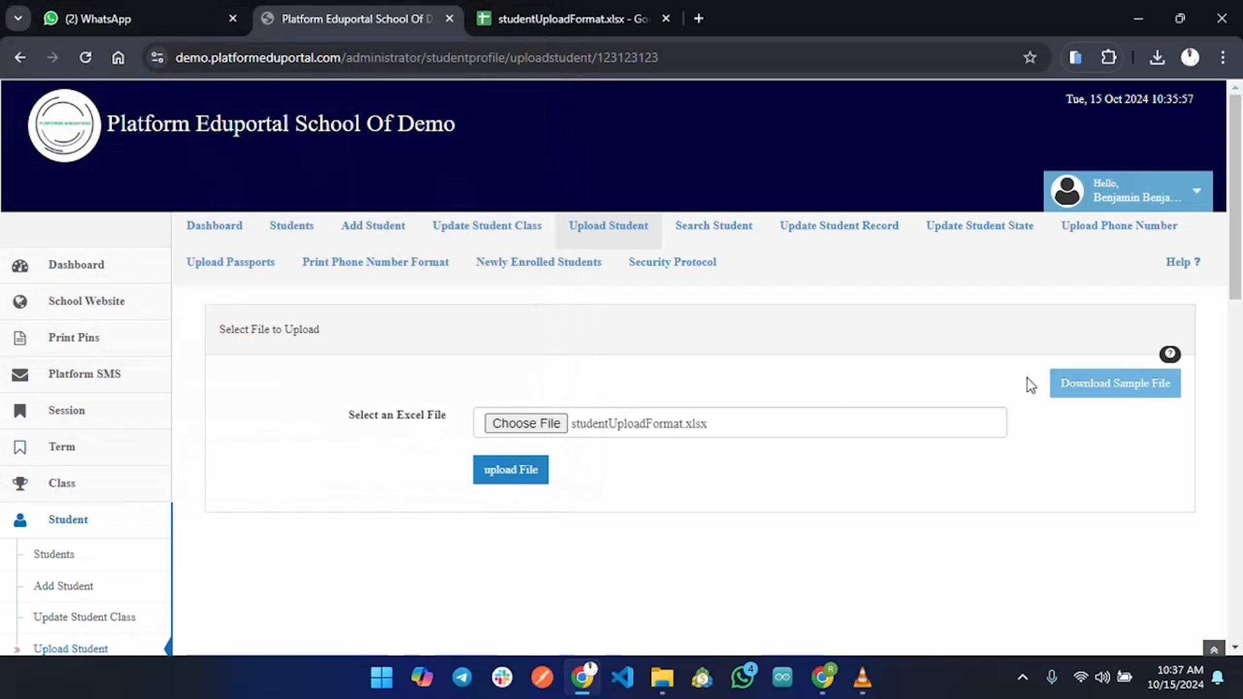
scroll(476, 446, down, 1)
click(515, 381)
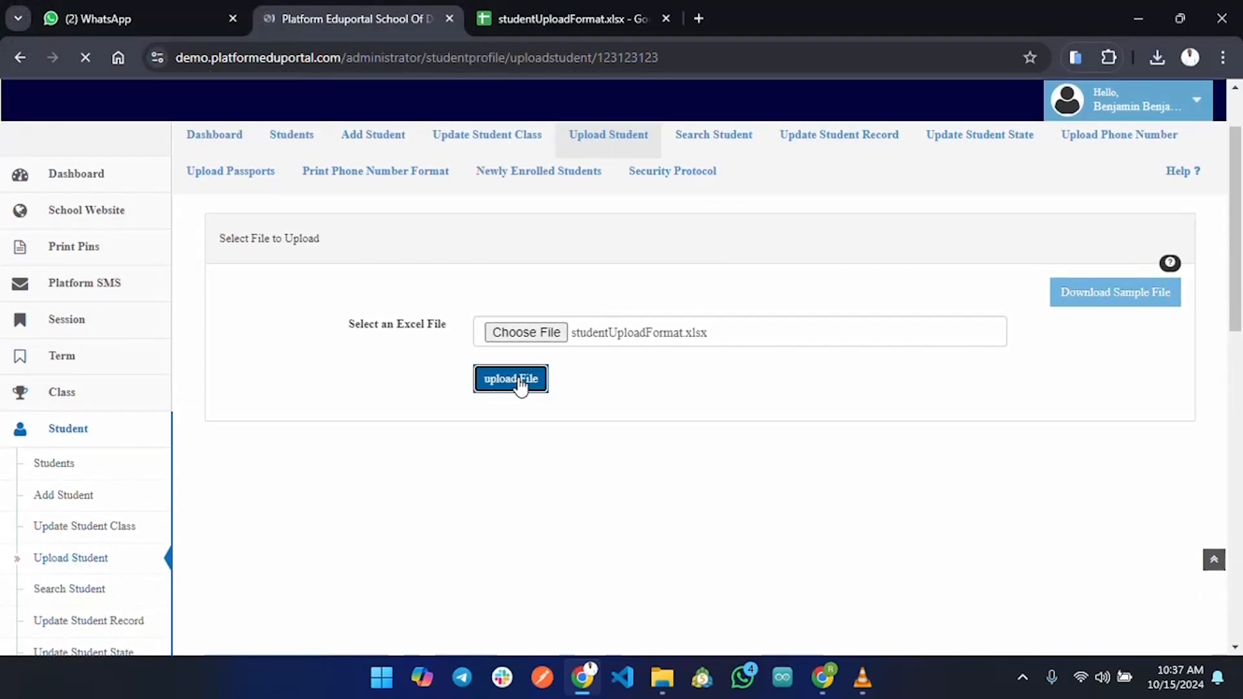
scroll(538, 558, down, 4)
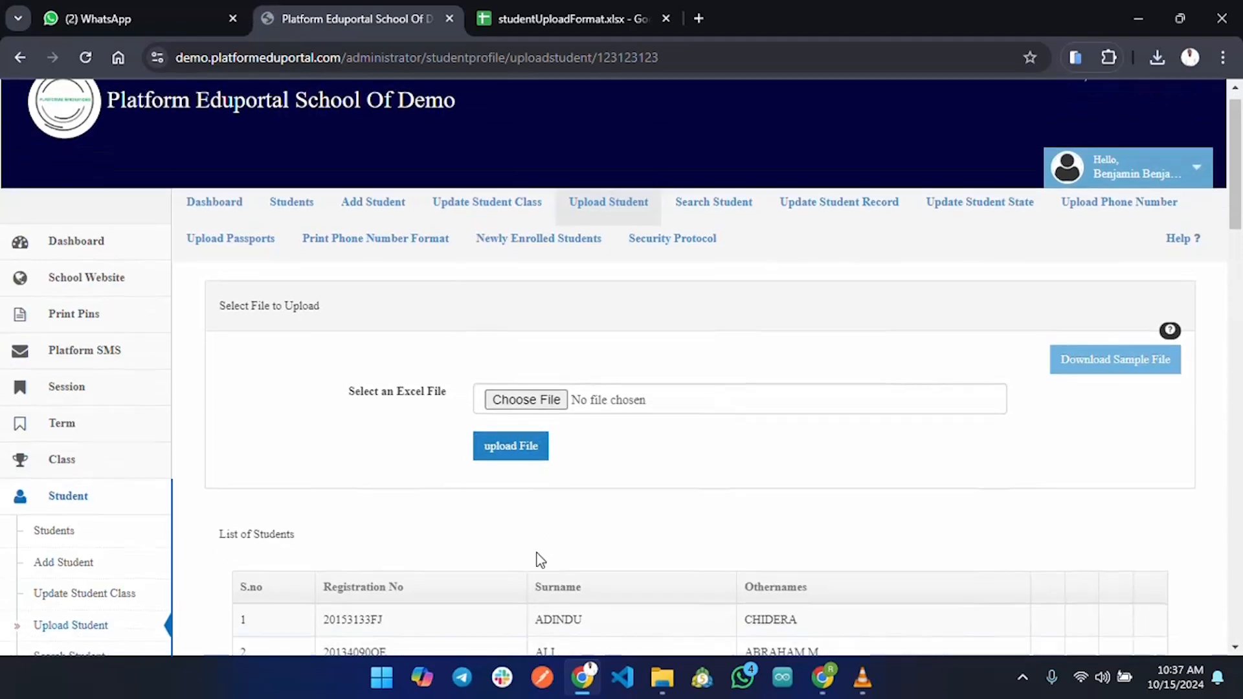
scroll(537, 526, down, 1)
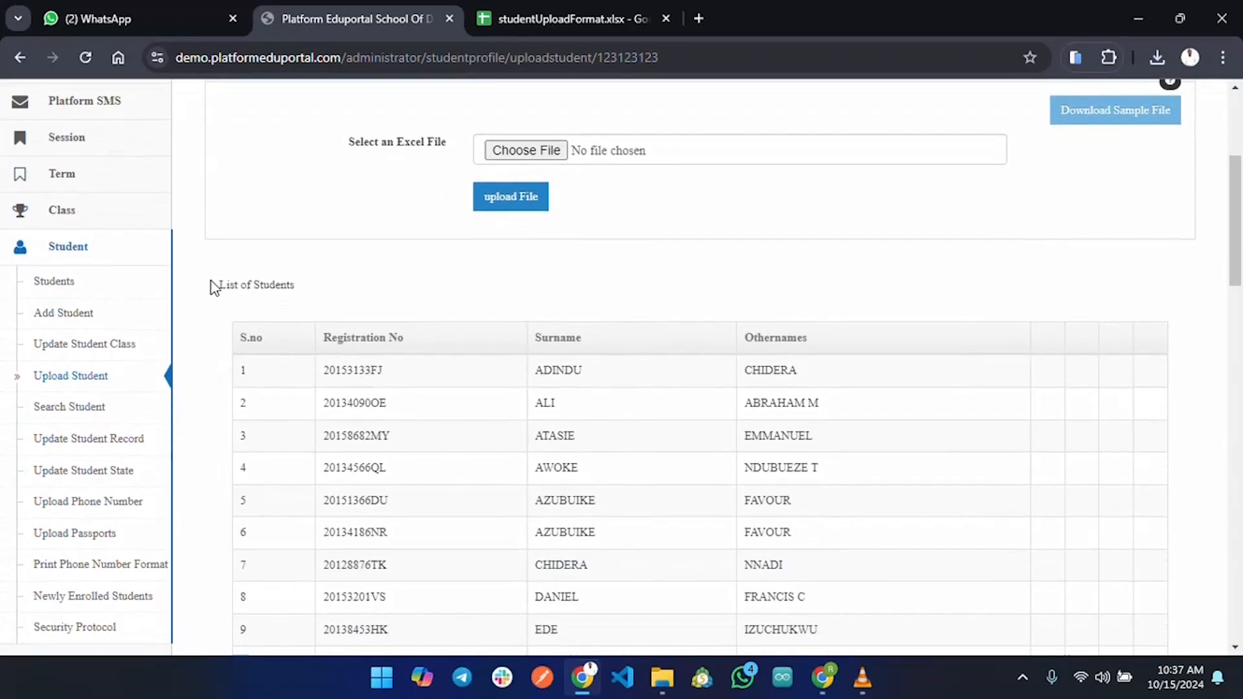
scroll(422, 309, down, 20)
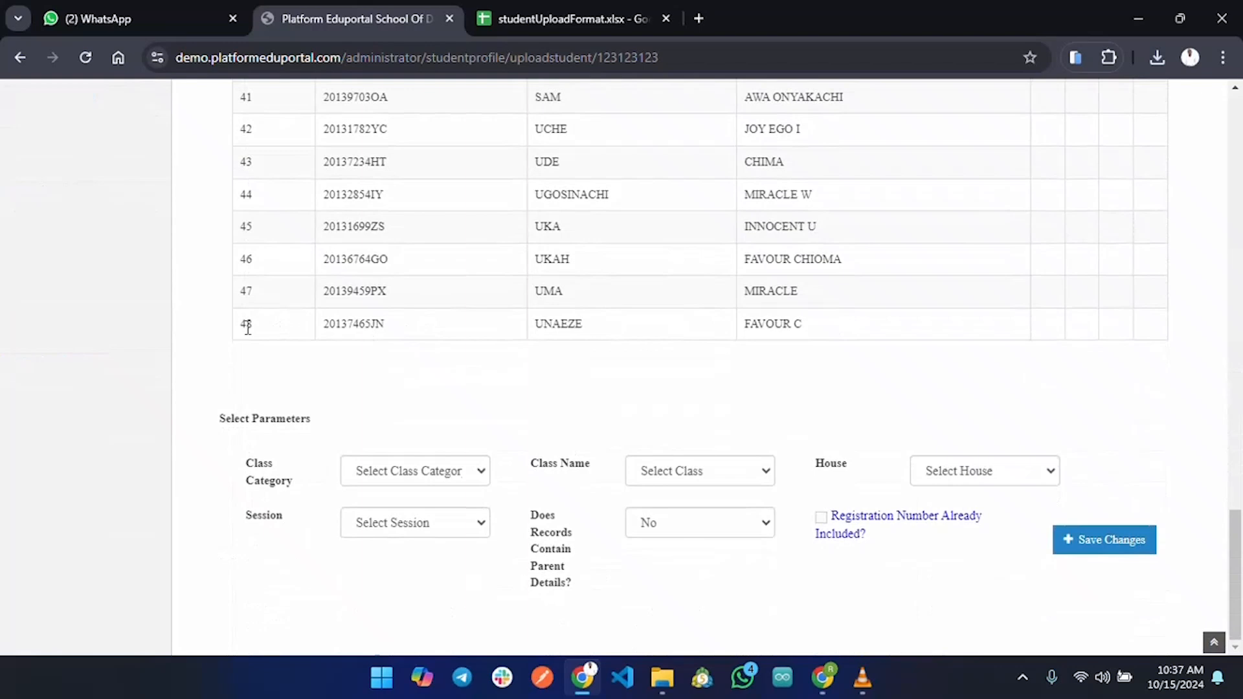
click(502, 17)
scroll(129, 372, down, 16)
scroll(119, 380, up, 5)
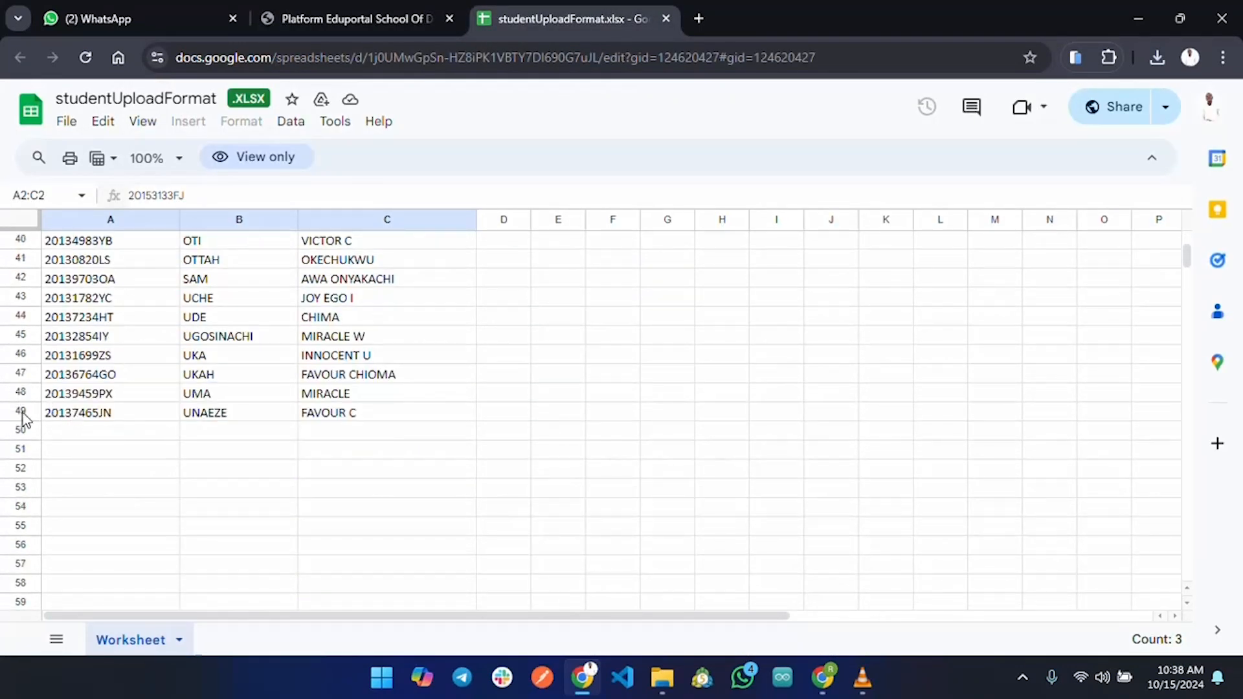
scroll(109, 376, up, 13)
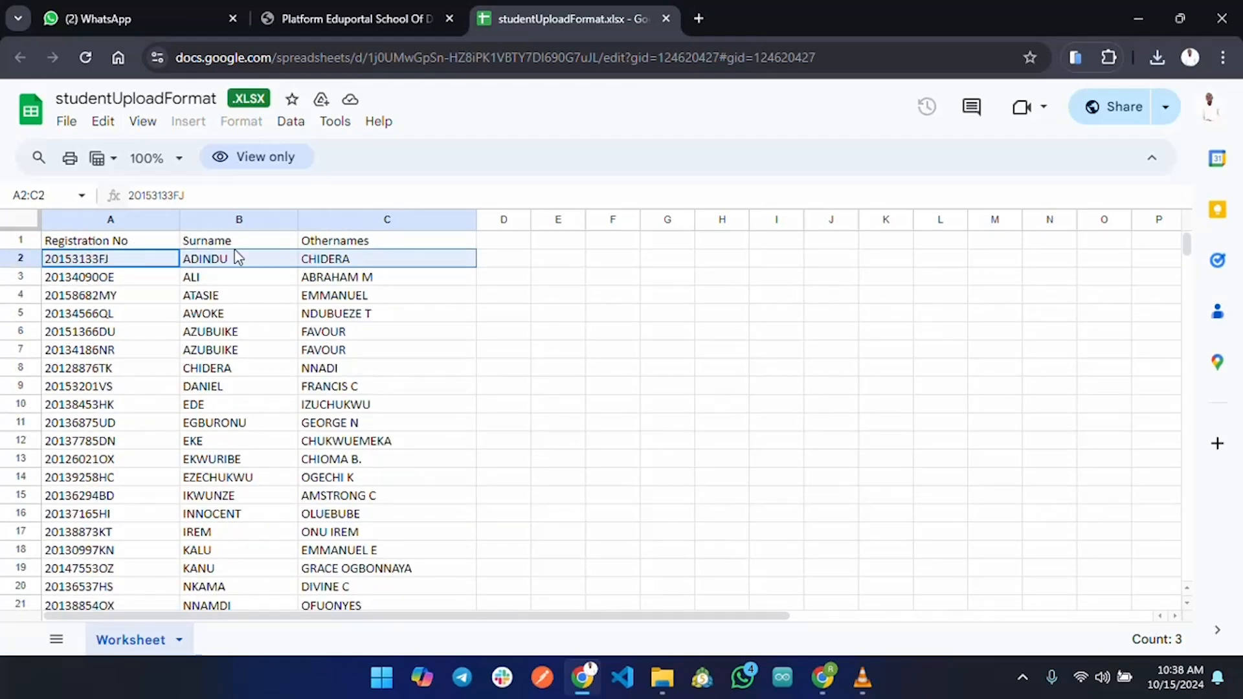
scroll(86, 519, down, 15)
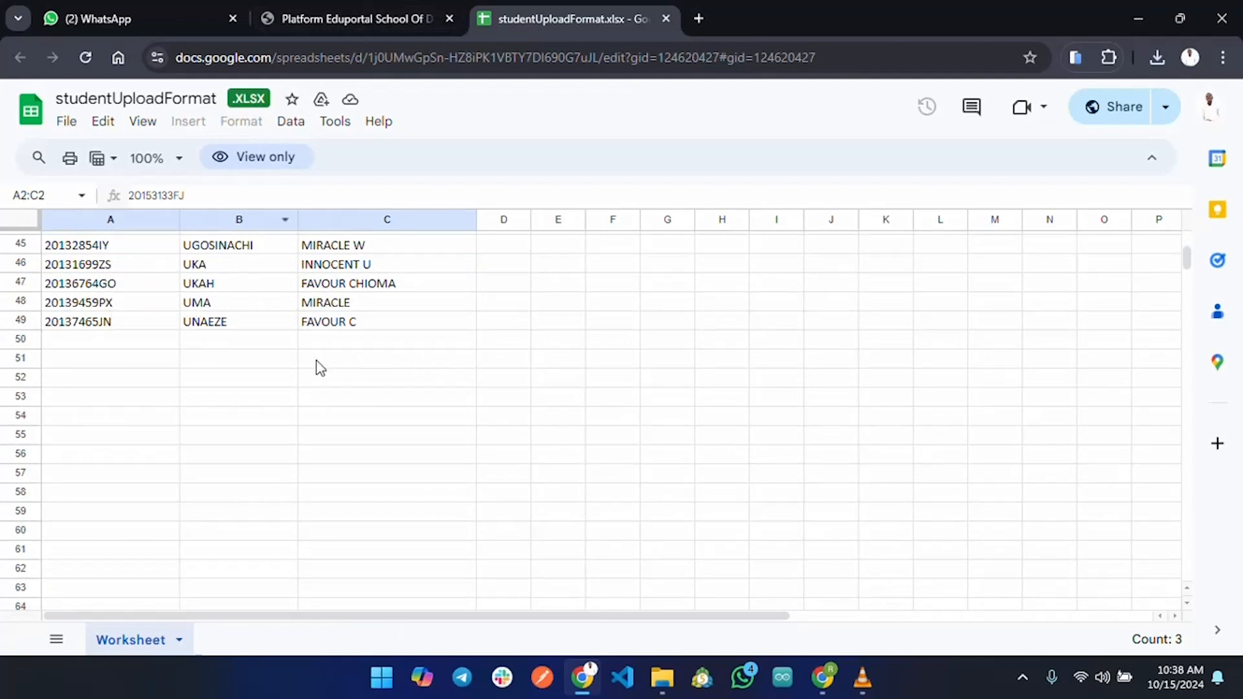
scroll(314, 357, up, 15)
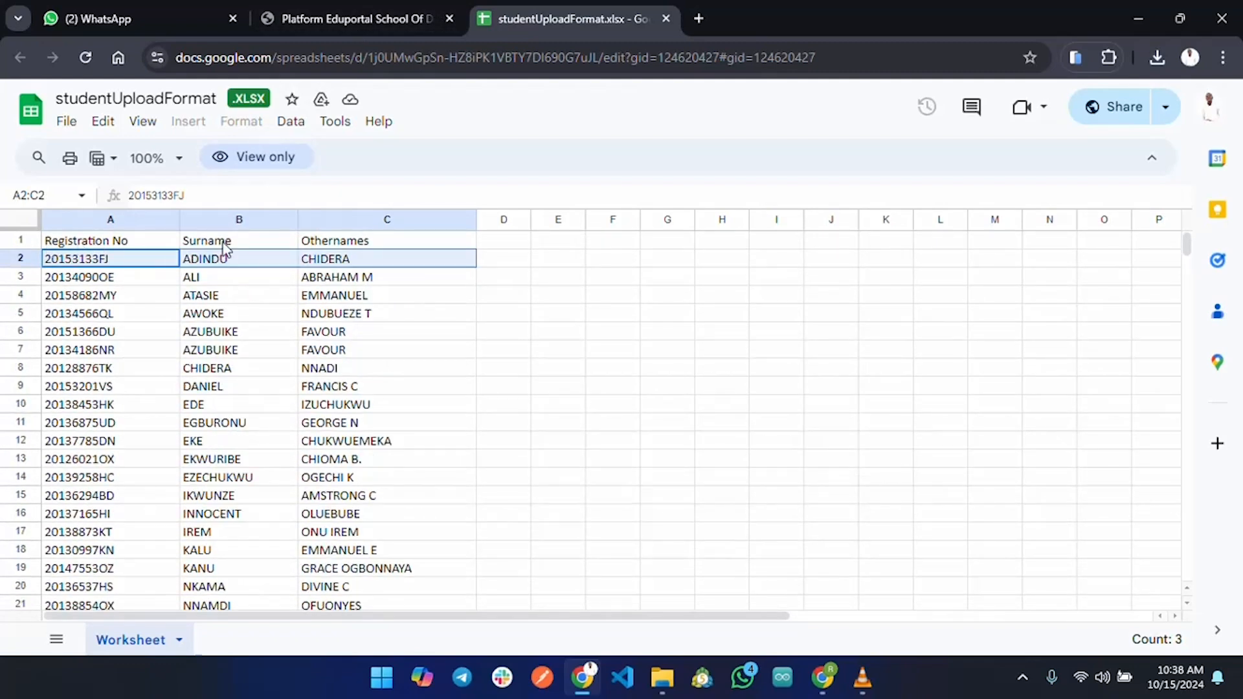
click(338, 241)
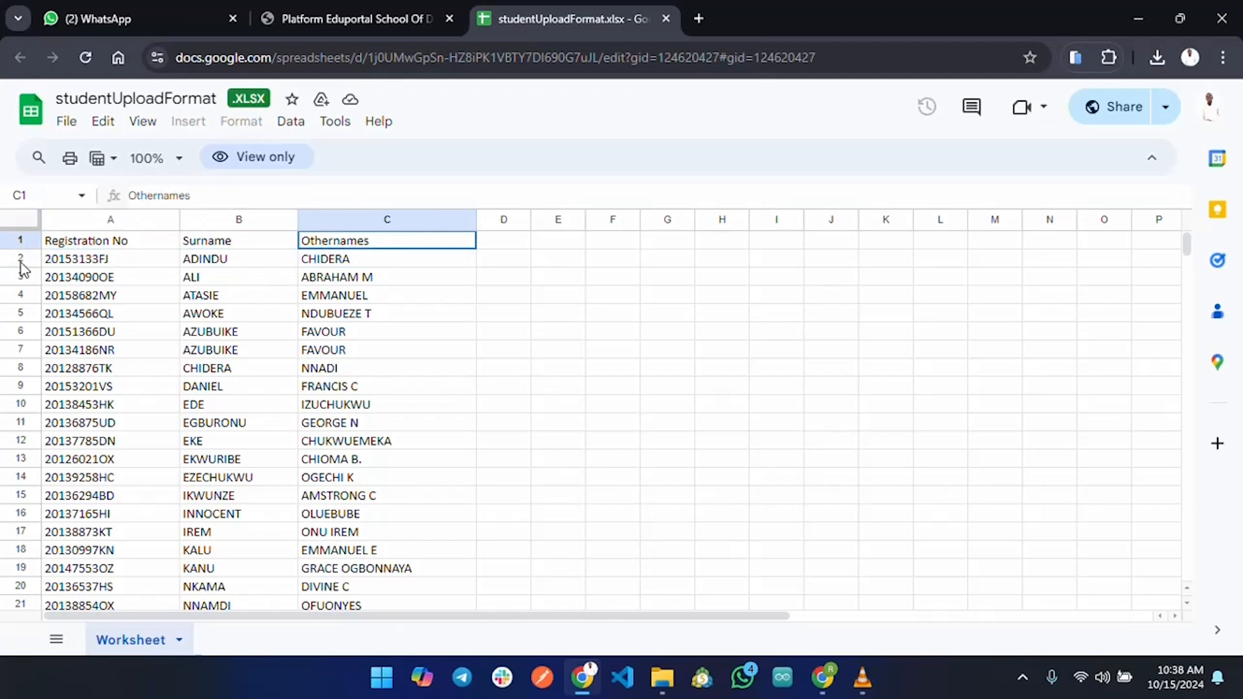
scroll(234, 313, down, 15)
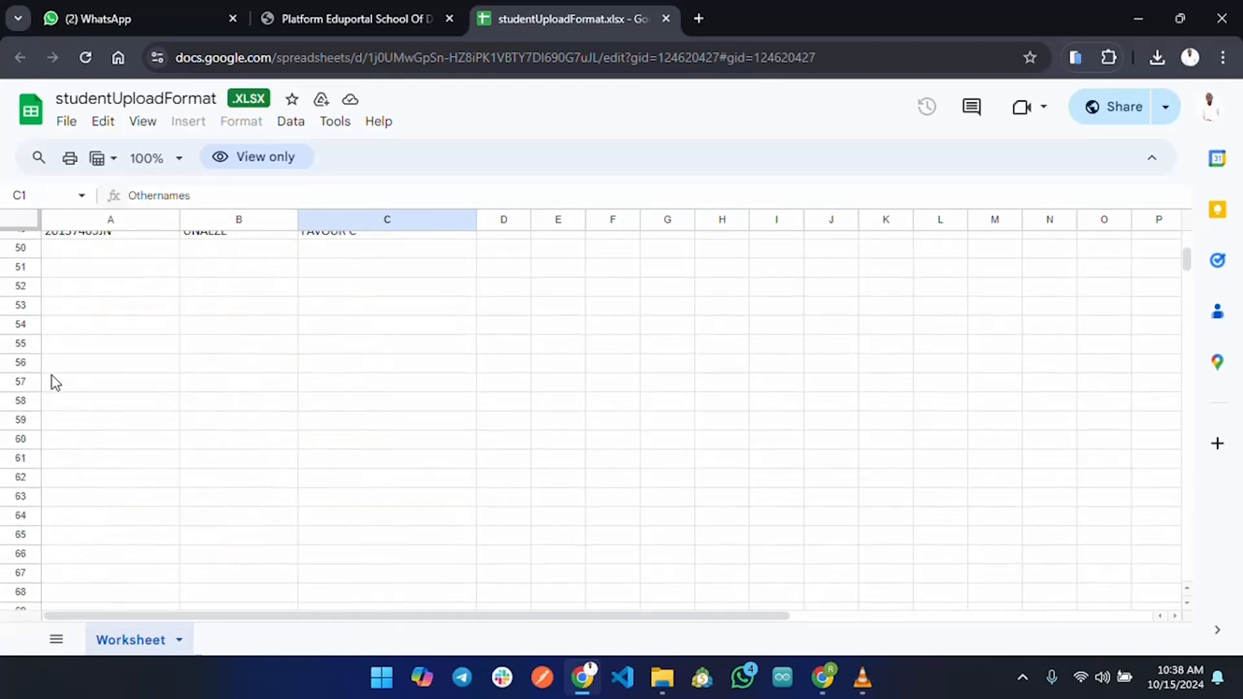
scroll(55, 382, up, 3)
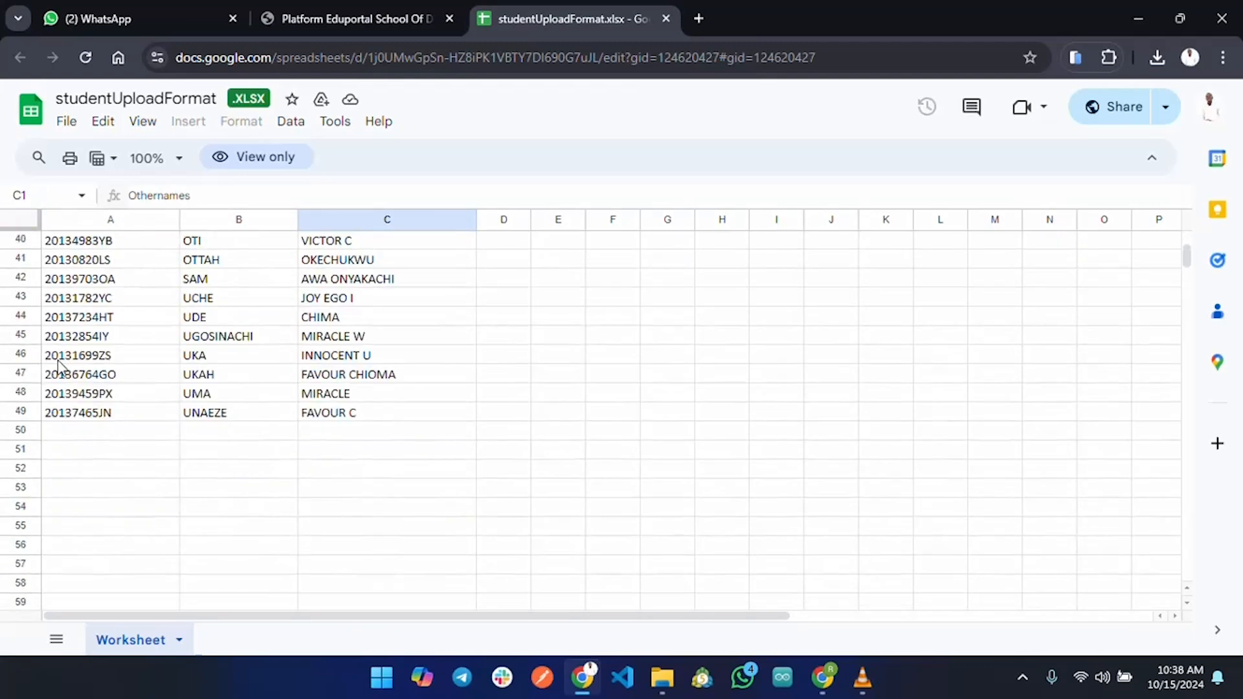
click(379, 21)
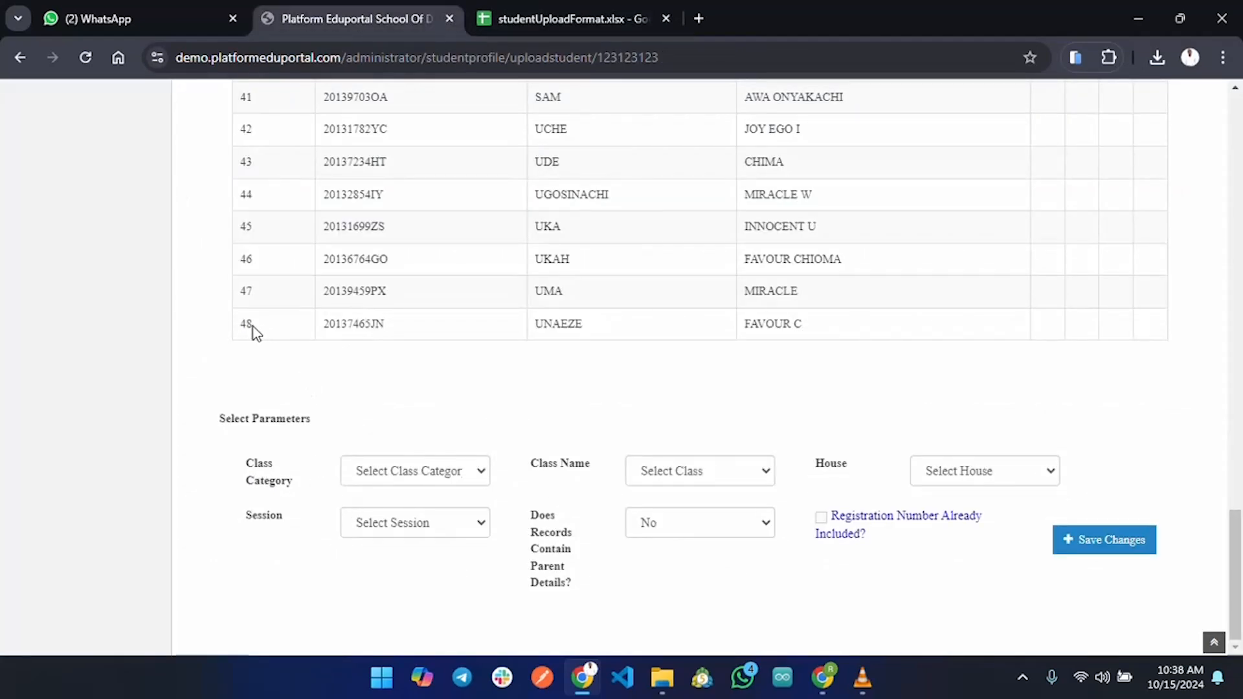
scroll(723, 330, up, 5)
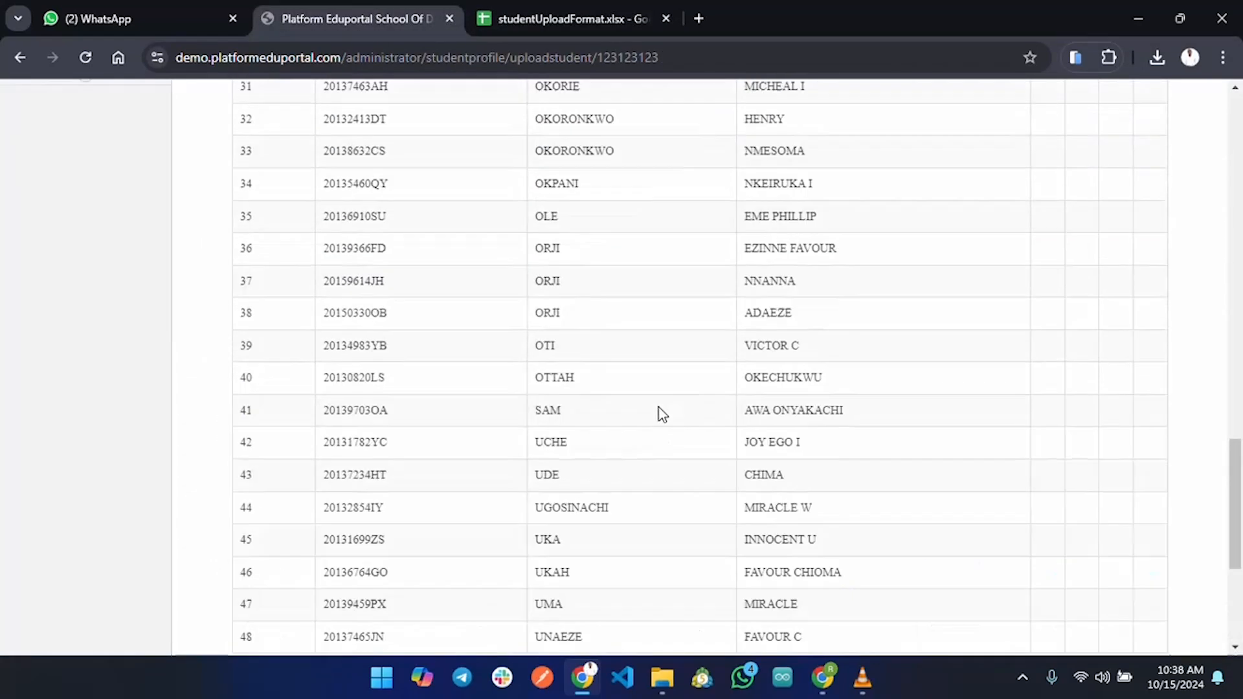
click(548, 17)
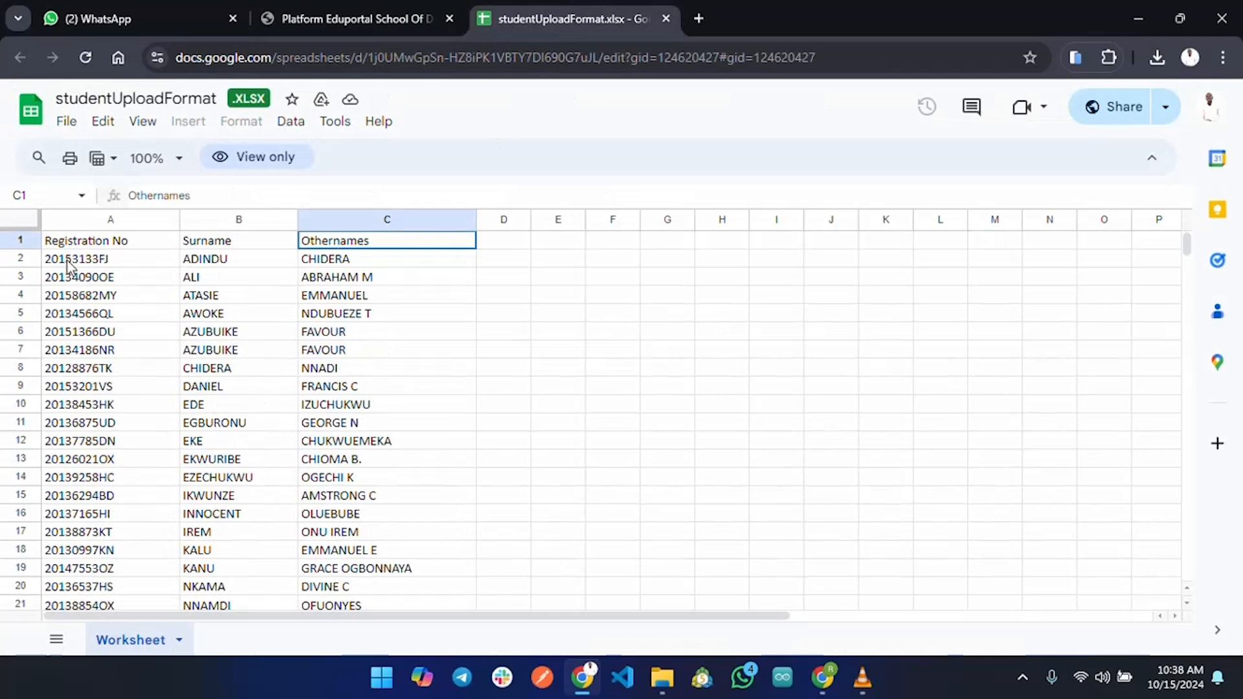
click(67, 243)
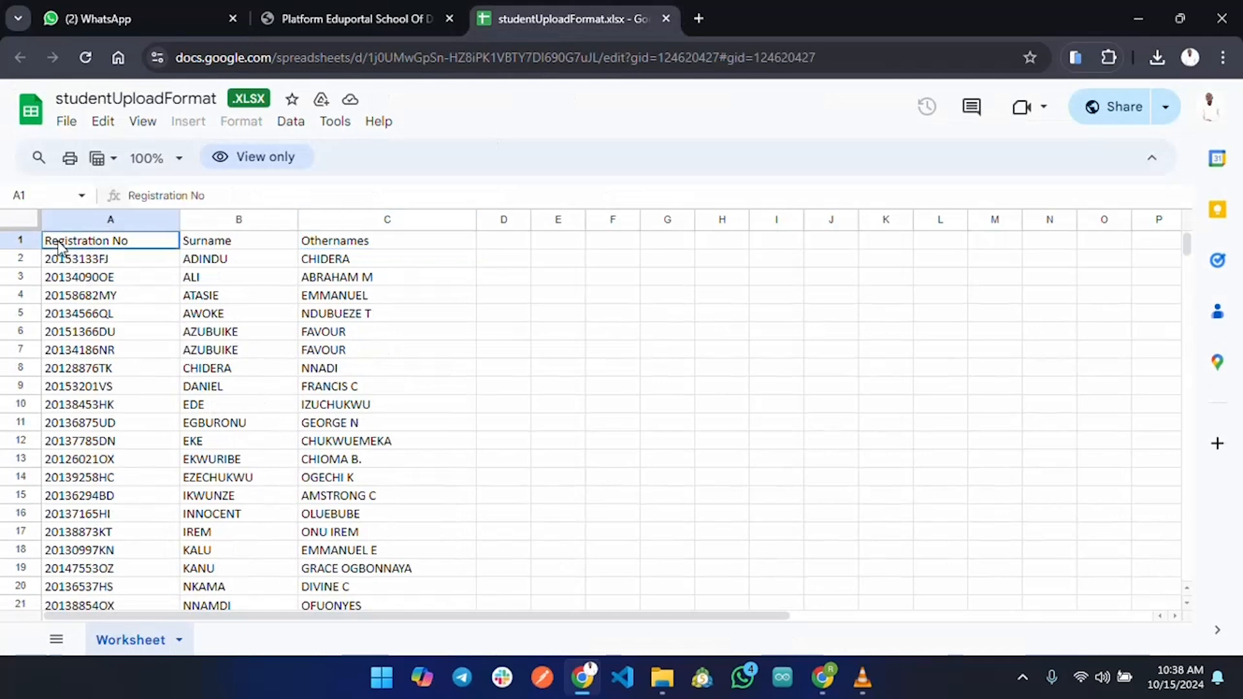
click(363, 8)
scroll(499, 350, down, 5)
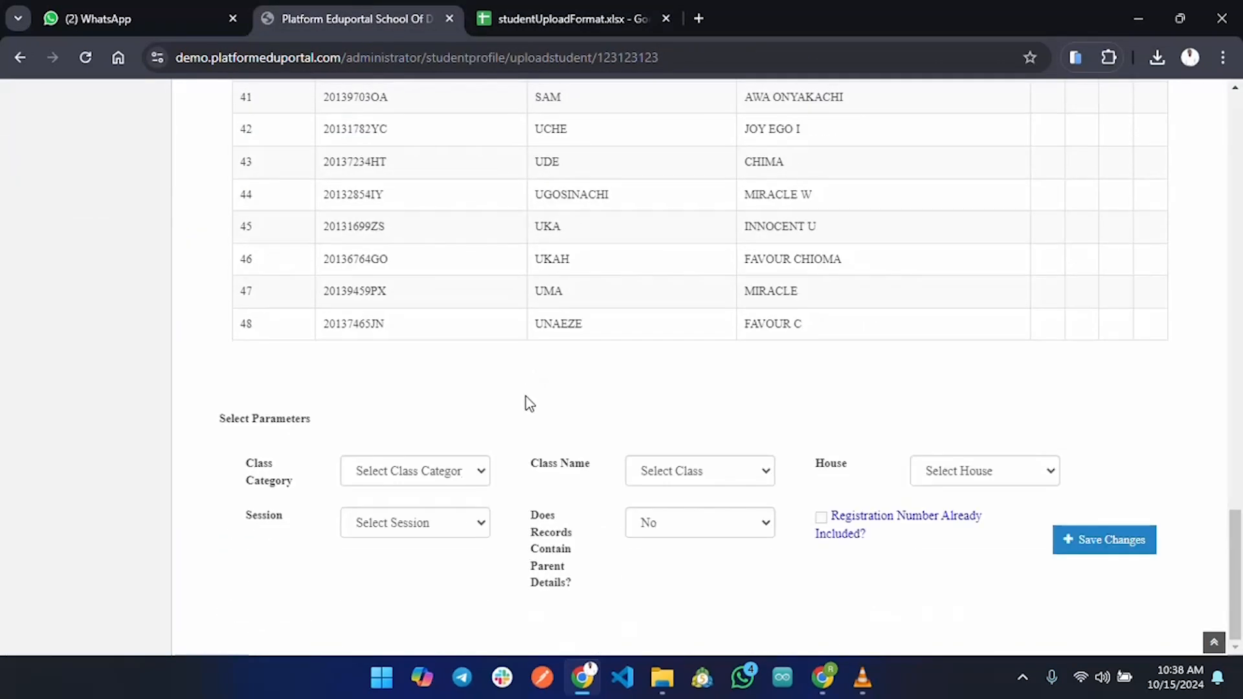
scroll(477, 327, up, 20)
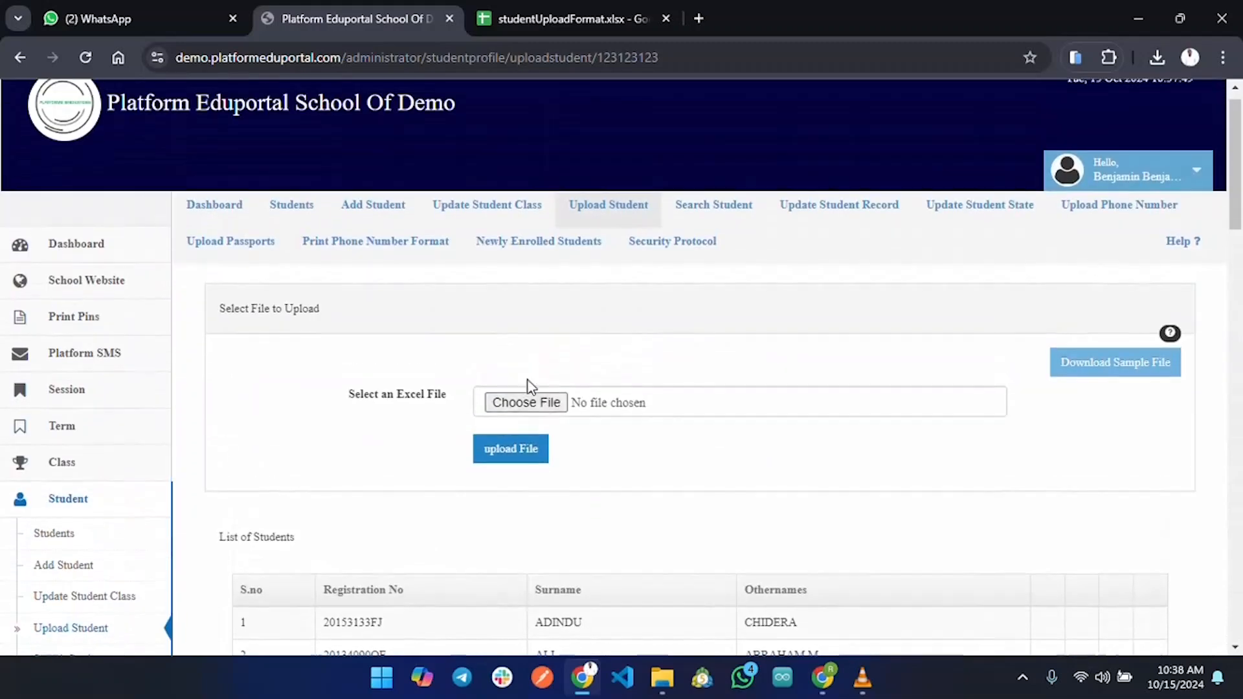
scroll(547, 421, down, 20)
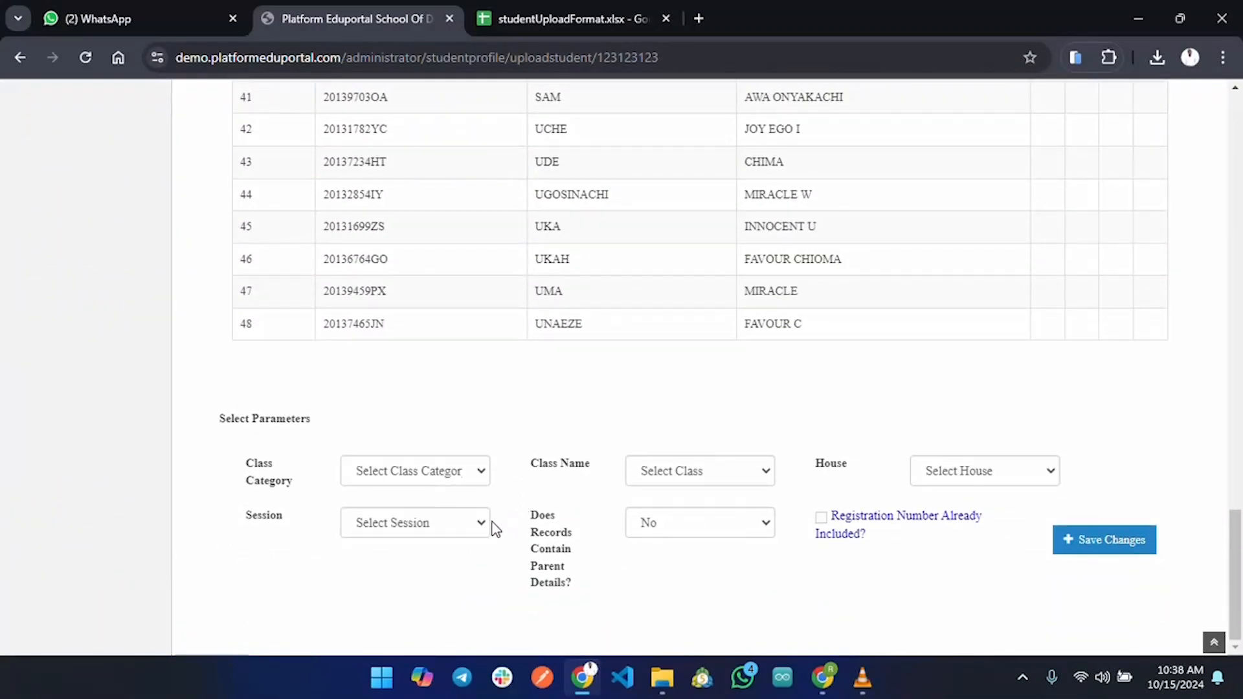
Set class category PRIMARY SECTION, class name Primary 1 B and session 2024/2025
click(456, 480)
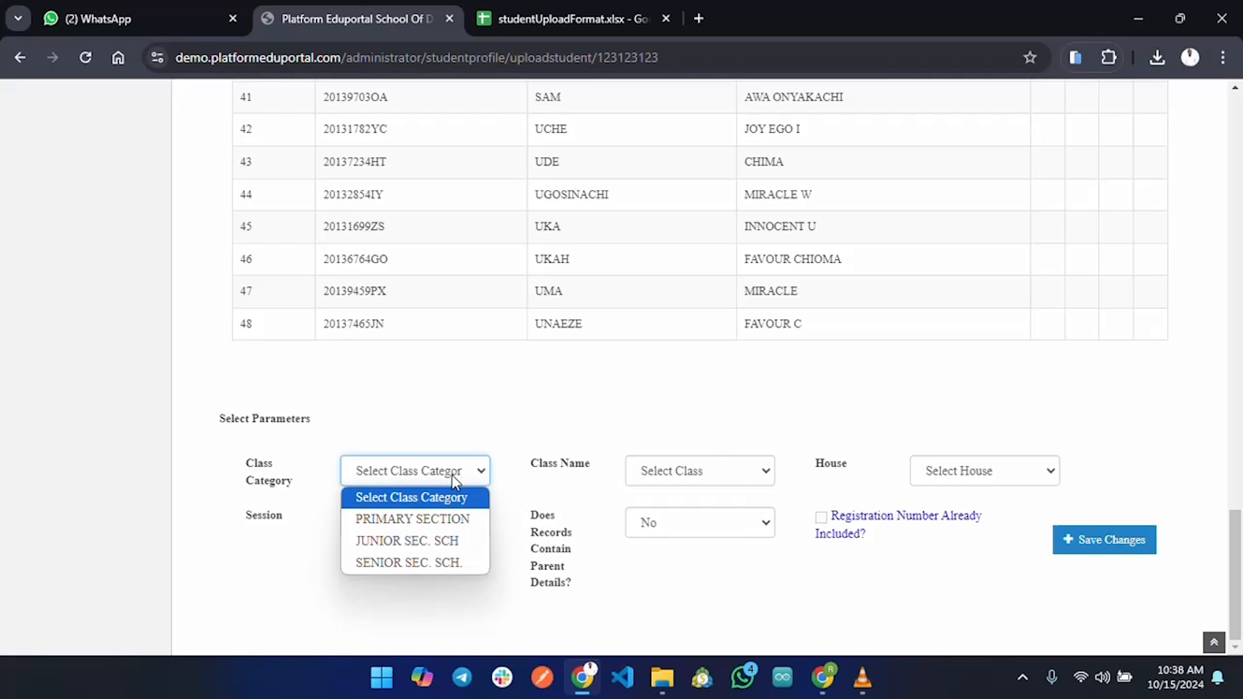
click(455, 520)
click(703, 477)
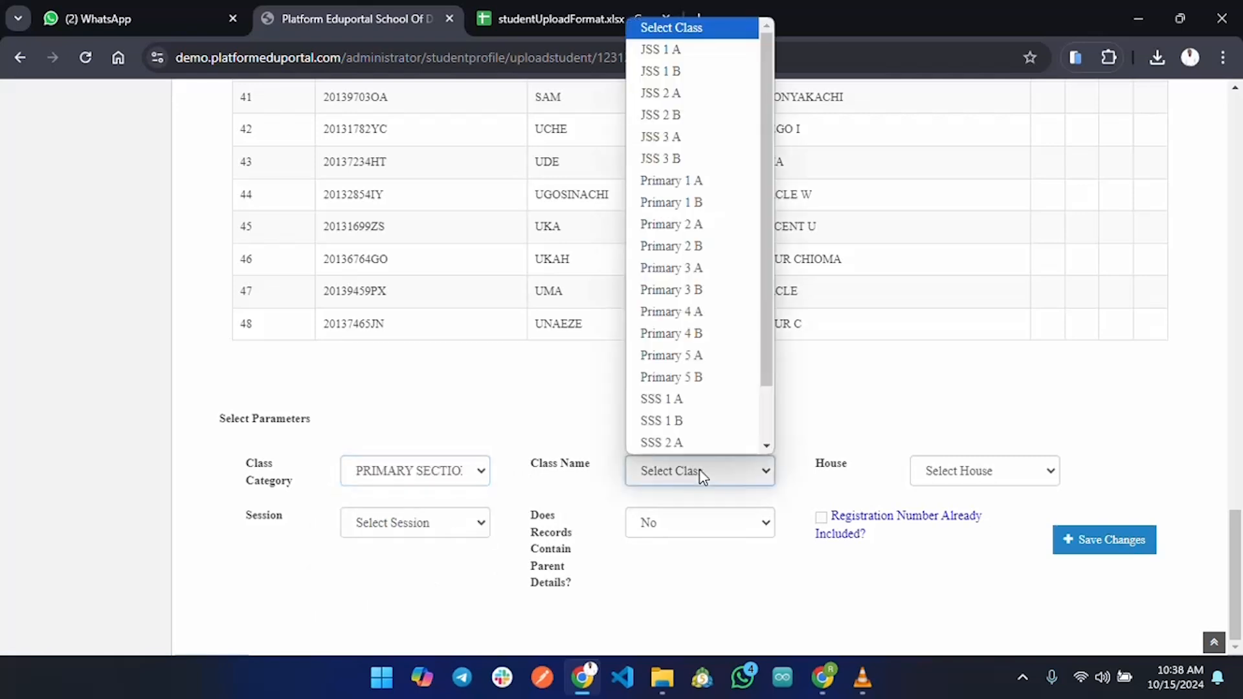
click(672, 203)
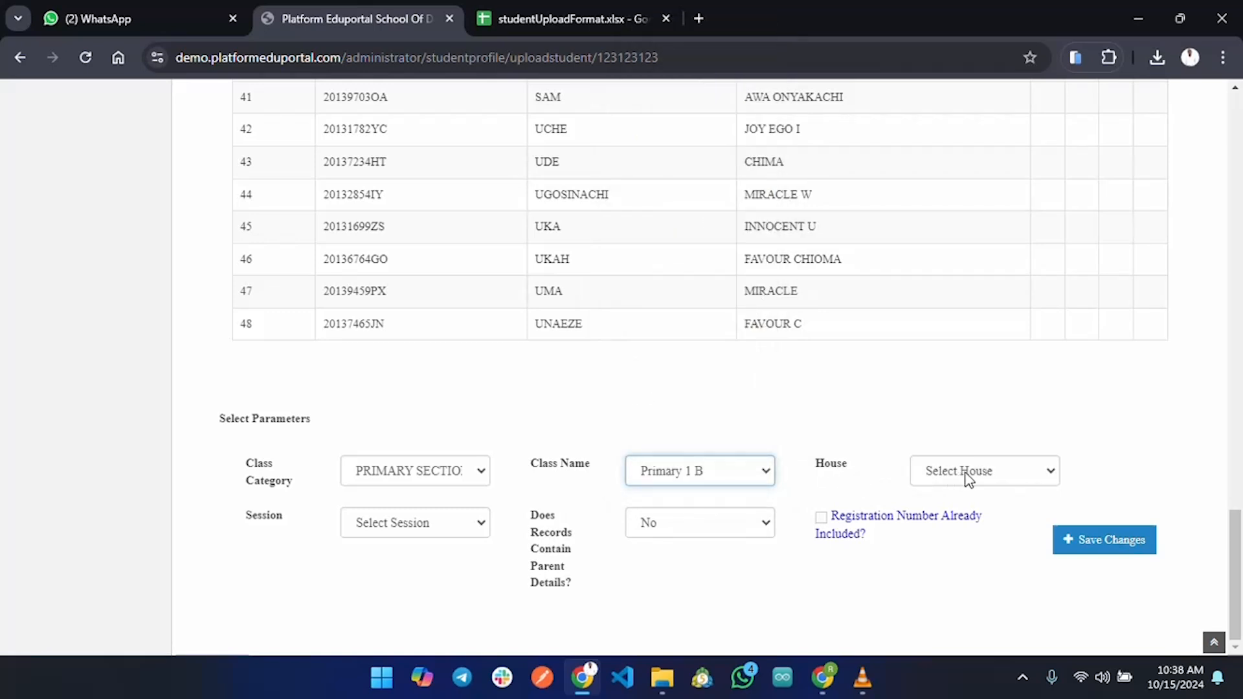
click(441, 523)
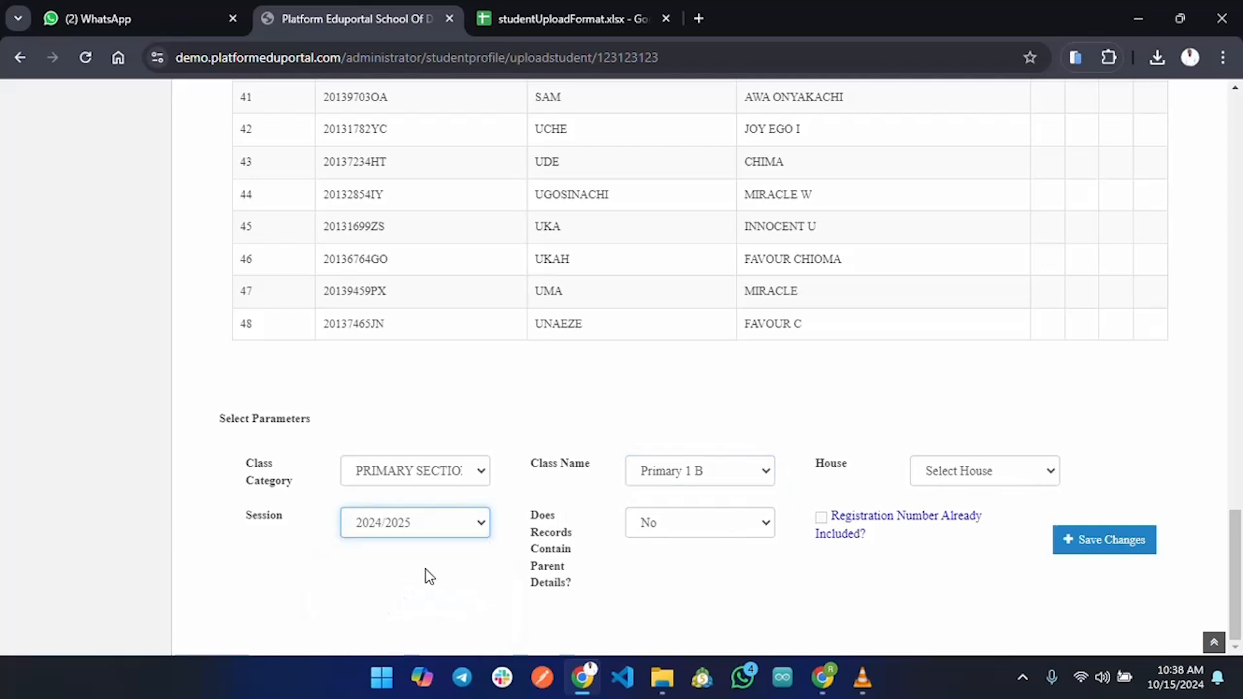
click(428, 573)
Mark registration numbers as already included and save the 48 uploaded students
click(542, 15)
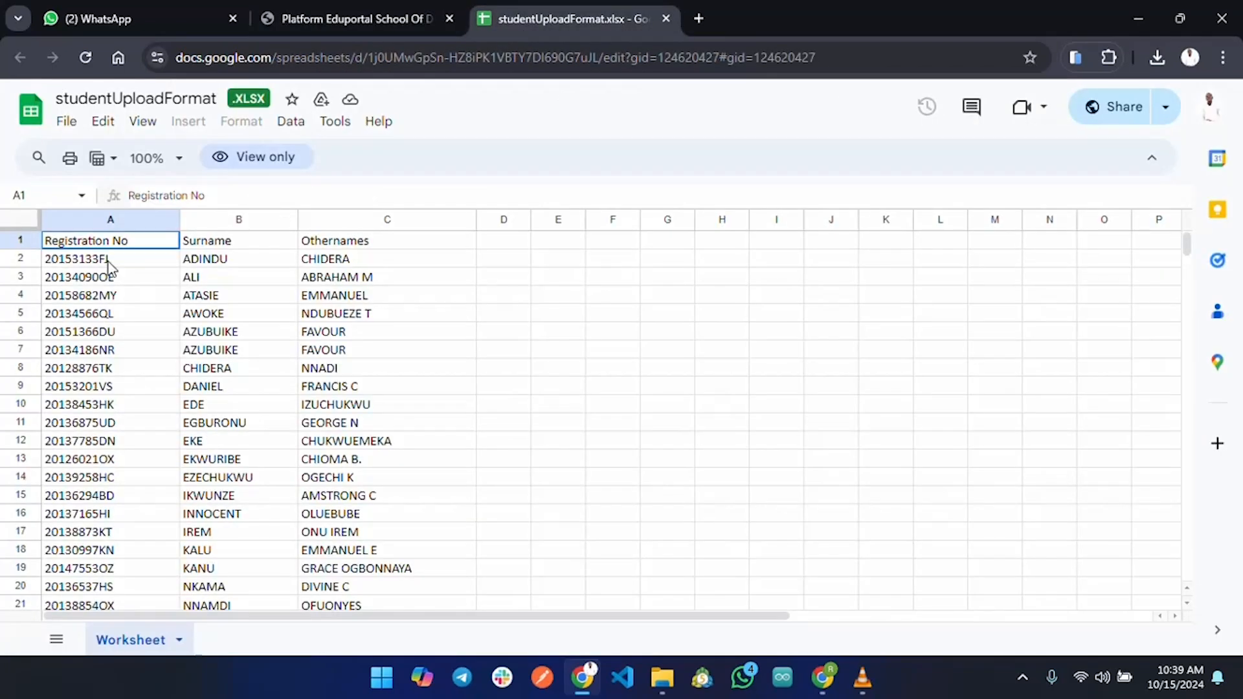
click(350, 20)
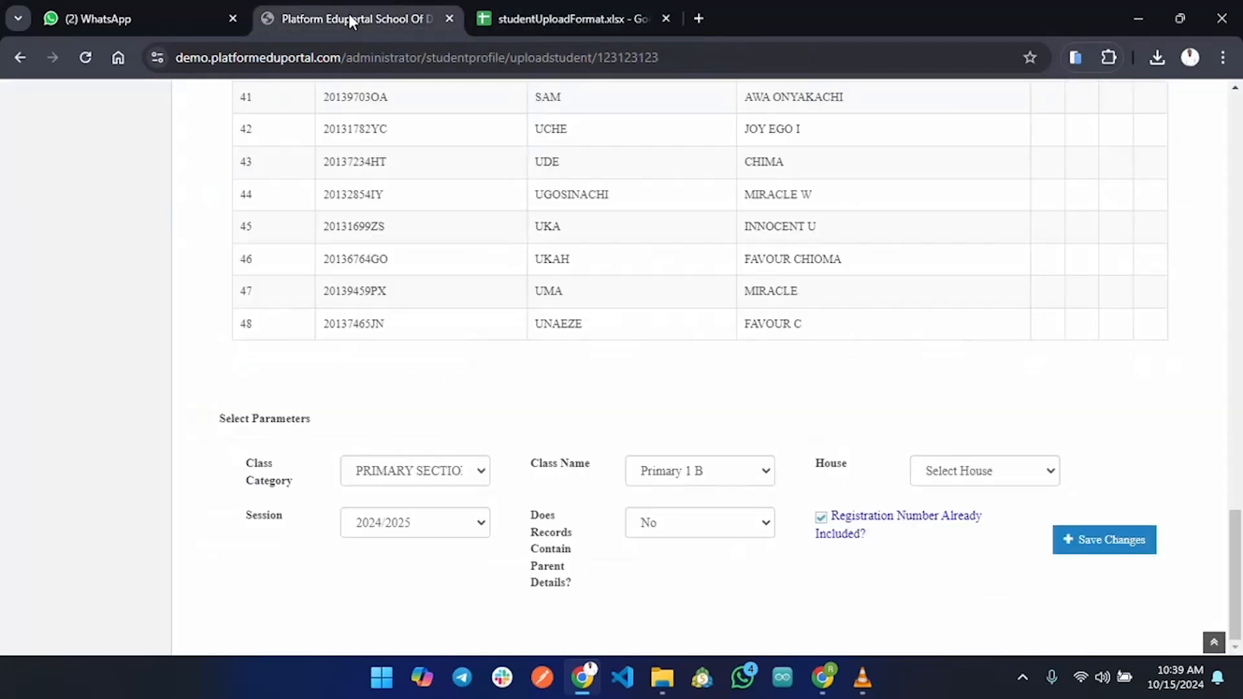
click(822, 518)
click(1098, 541)
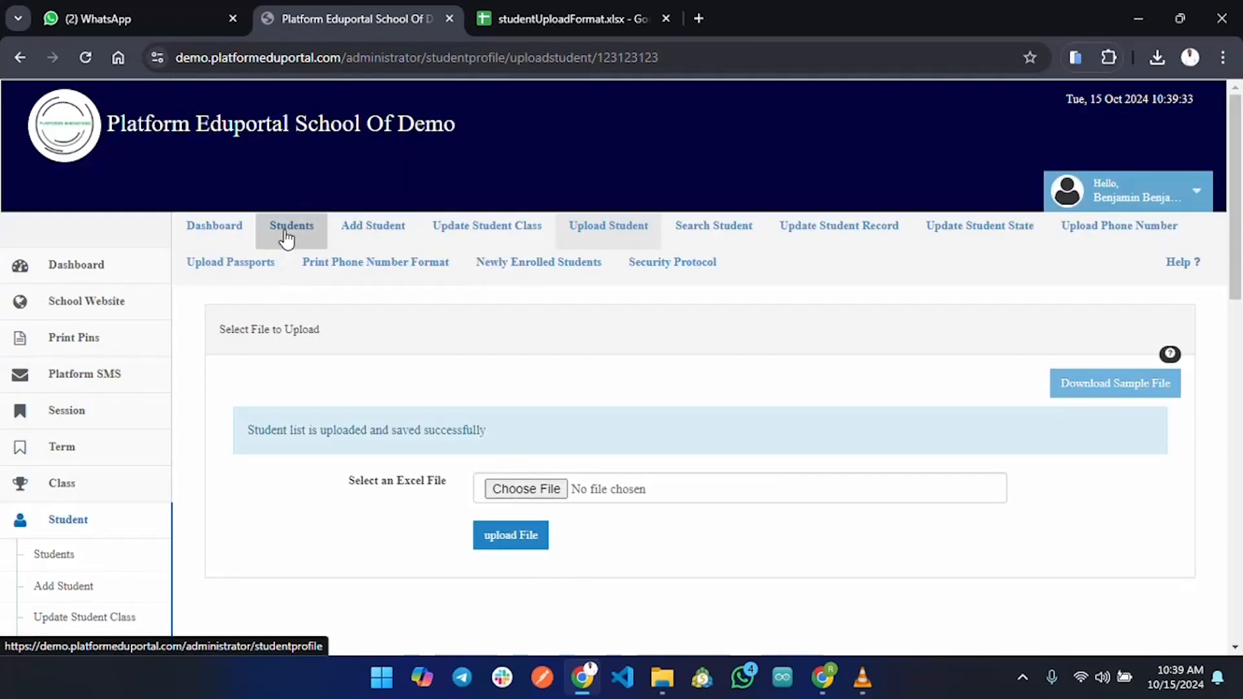
Filter the List Of Students by class PRIMARY 1 B
click(285, 232)
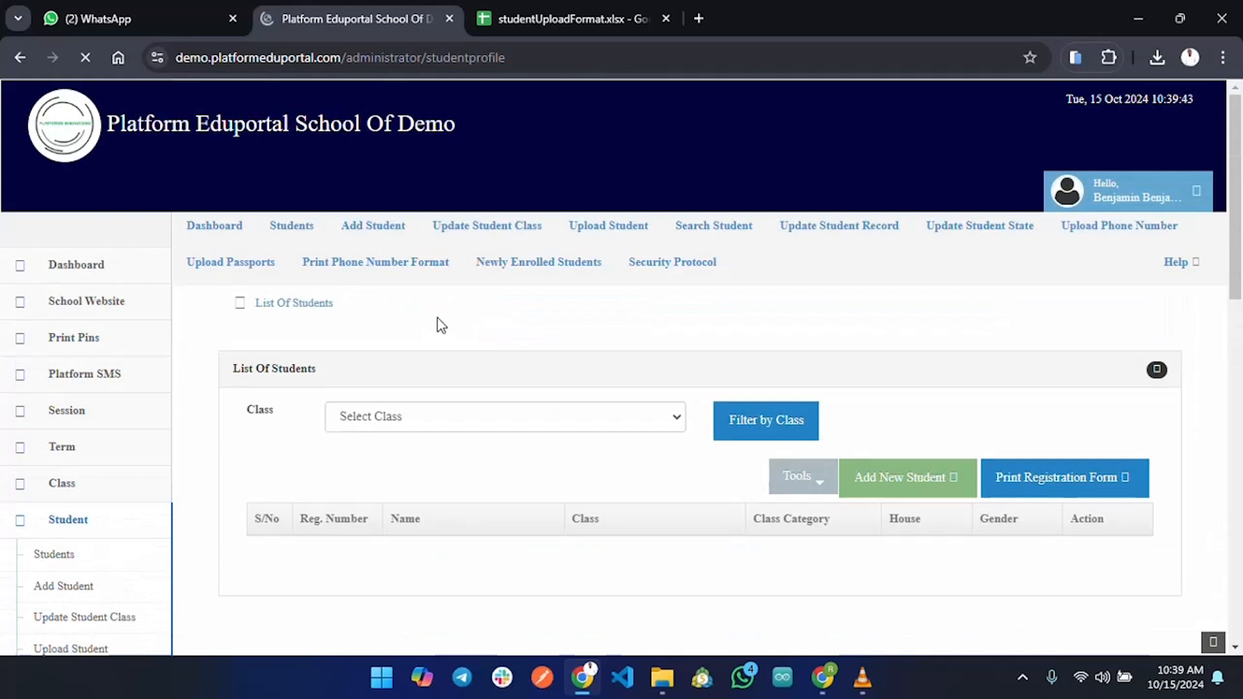
click(477, 417)
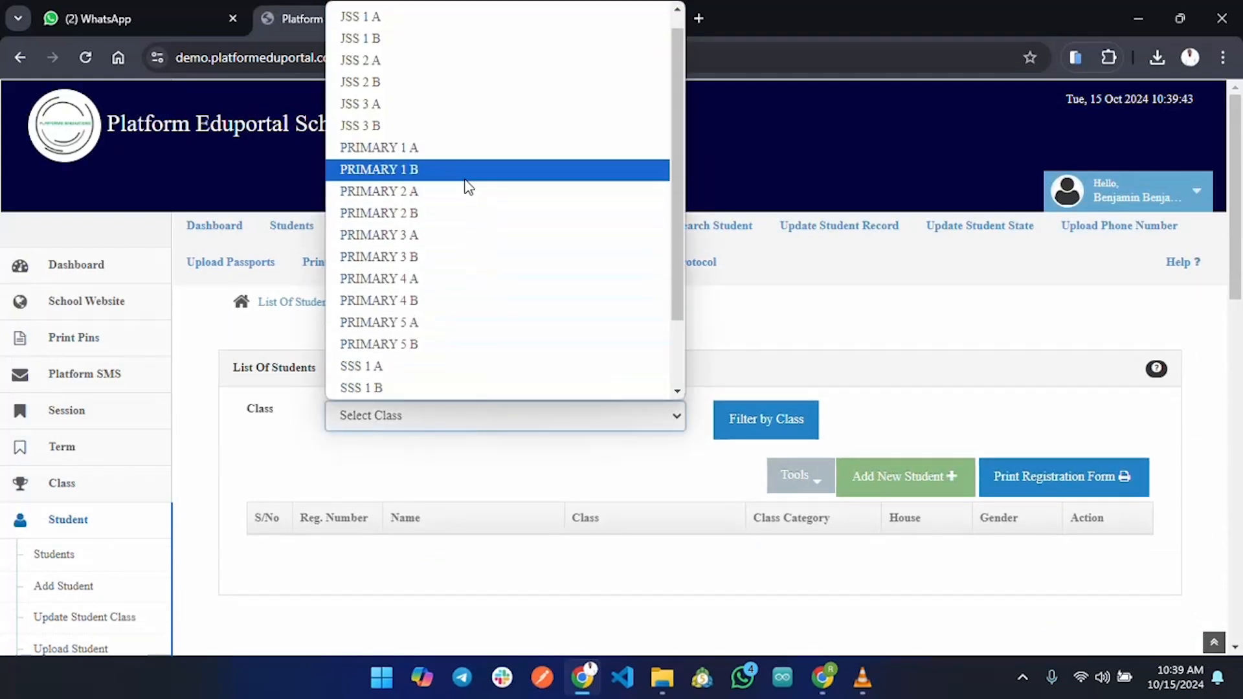
click(467, 170)
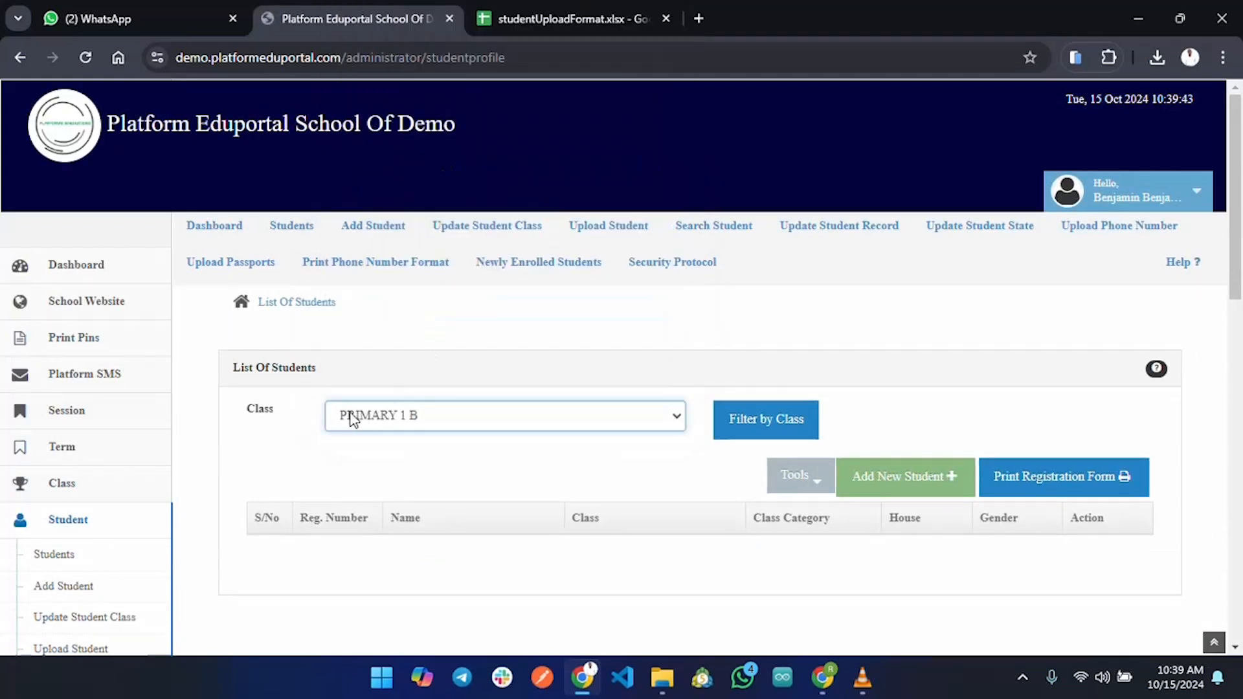
click(751, 431)
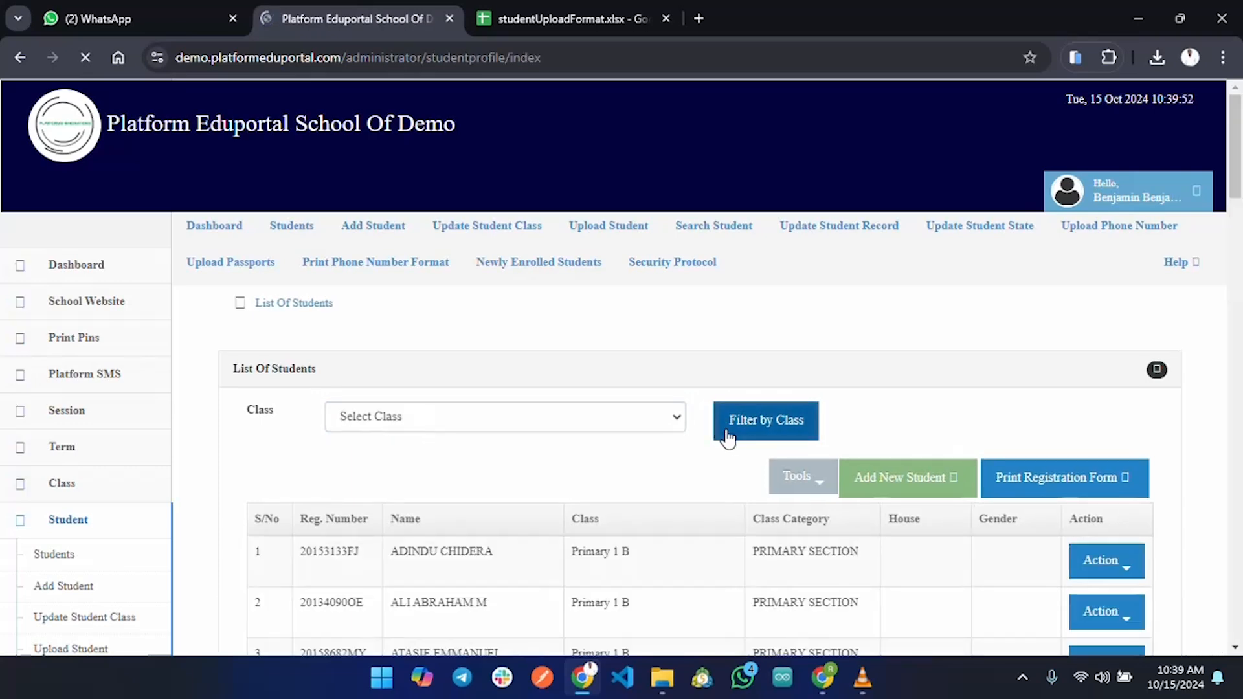
Scroll through the filtered list and confirm row 48 is the last student
scroll(737, 447, down, 3)
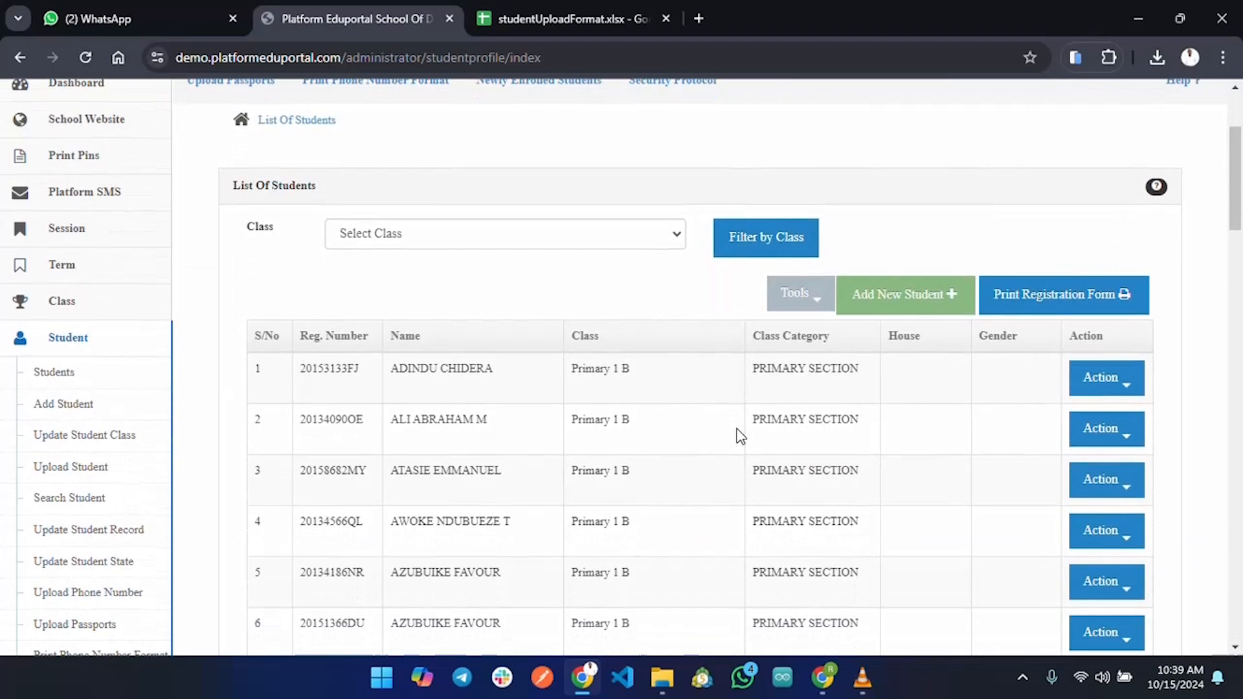
scroll(740, 436, down, 5)
scroll(740, 433, down, 6)
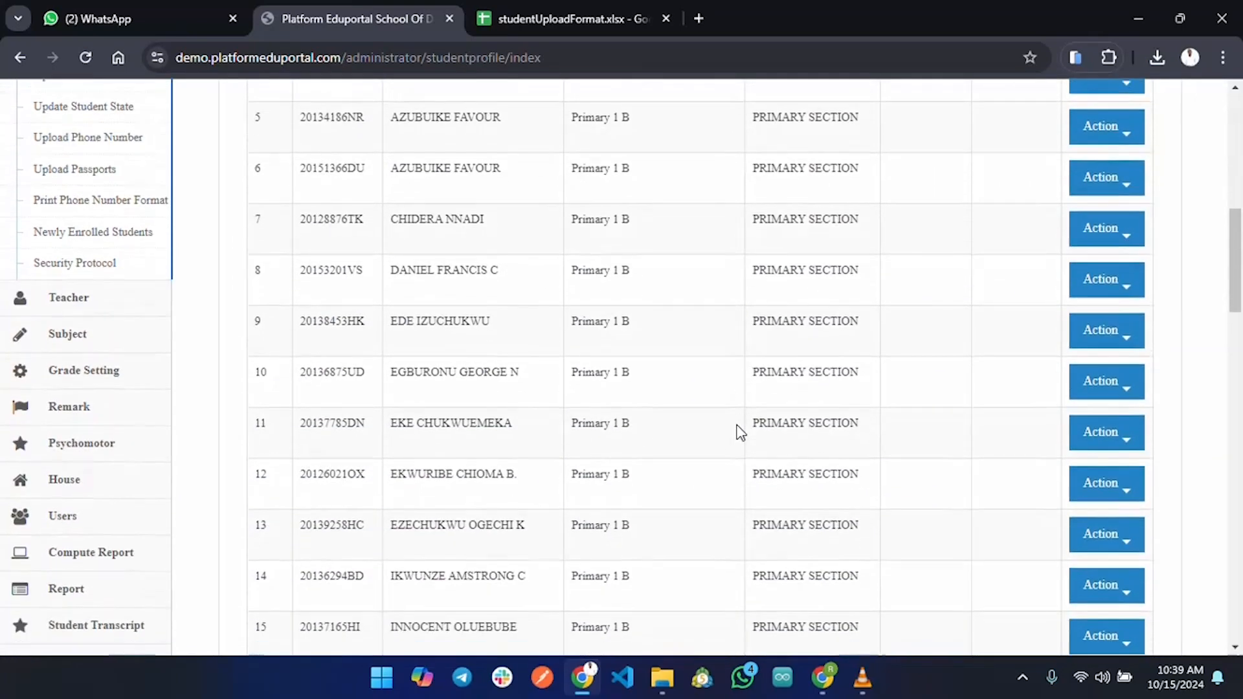
scroll(740, 432, down, 20)
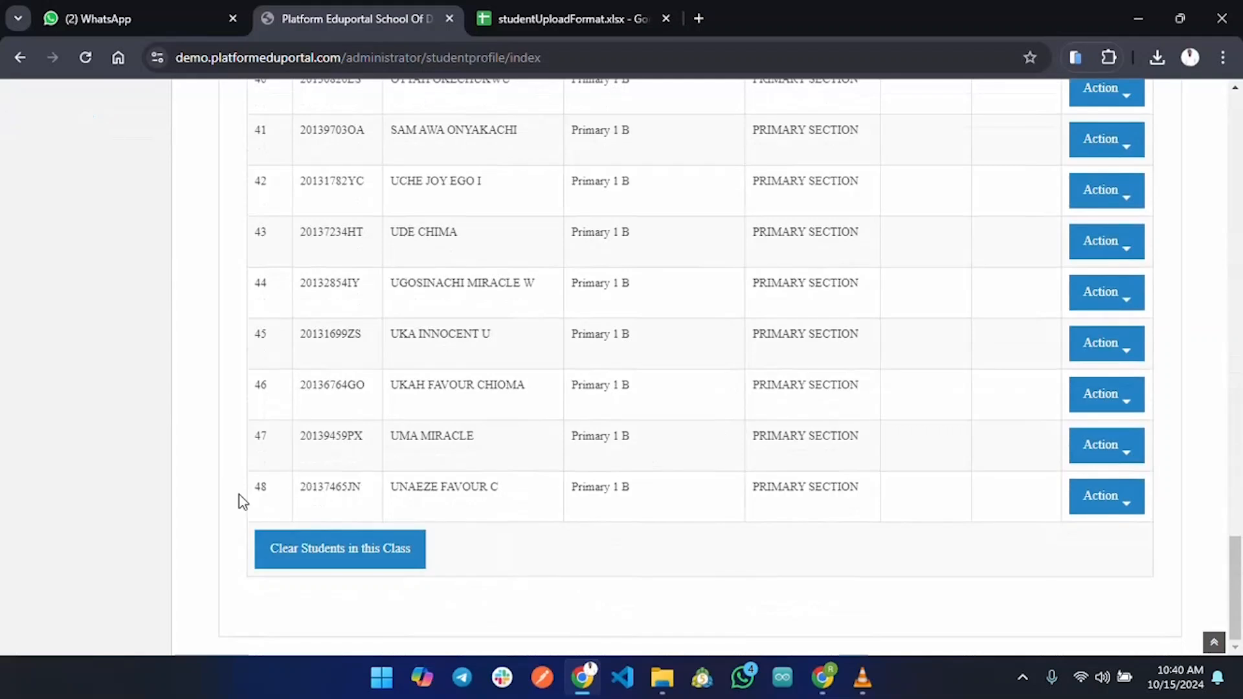
drag(252, 492, 935, 491)
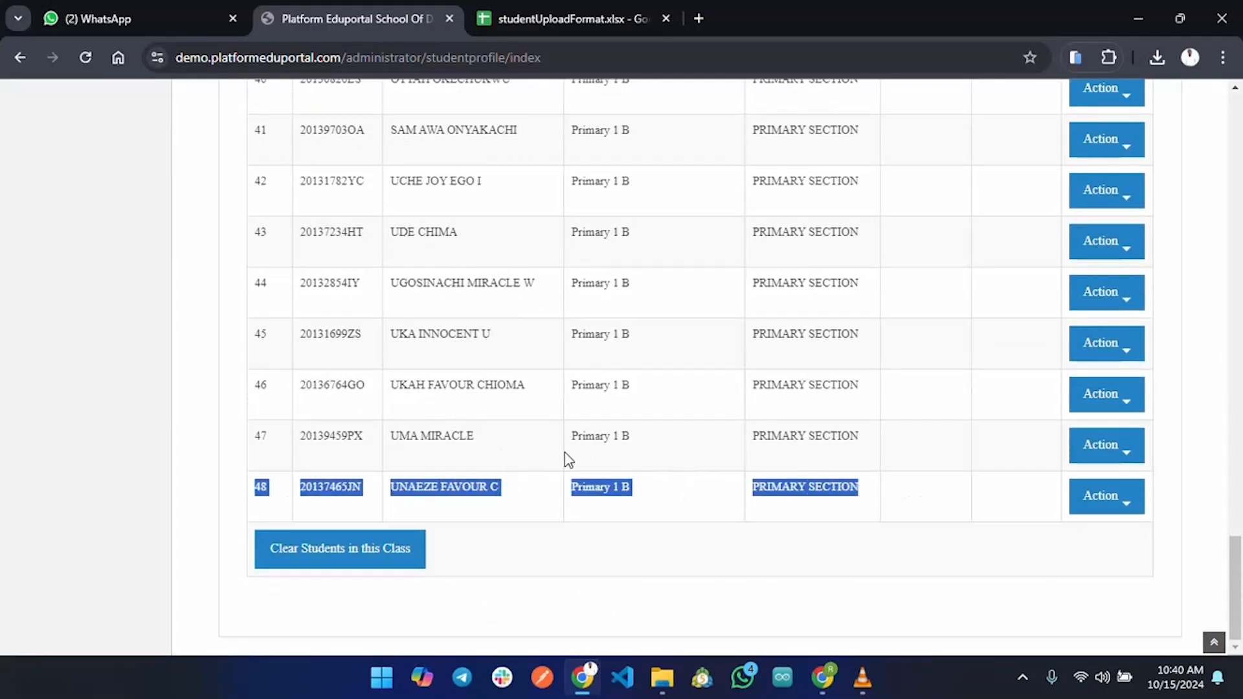
scroll(615, 480, up, 3)
scroll(608, 320, up, 20)
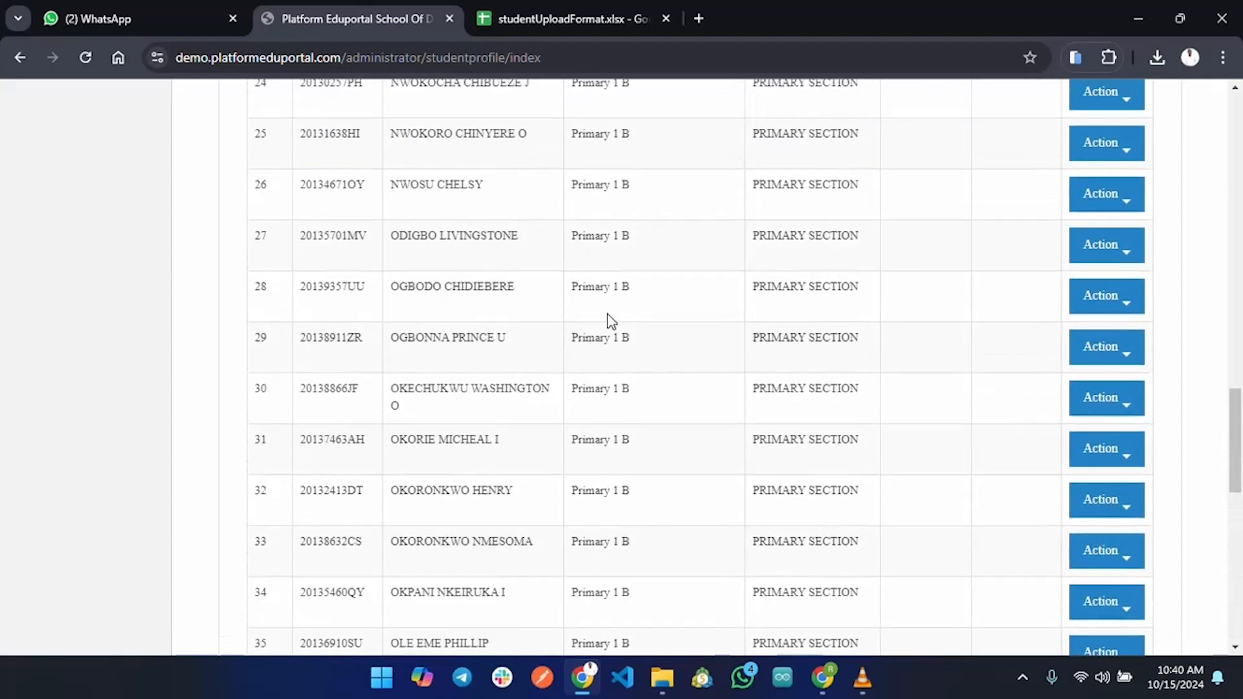
scroll(608, 330, up, 8)
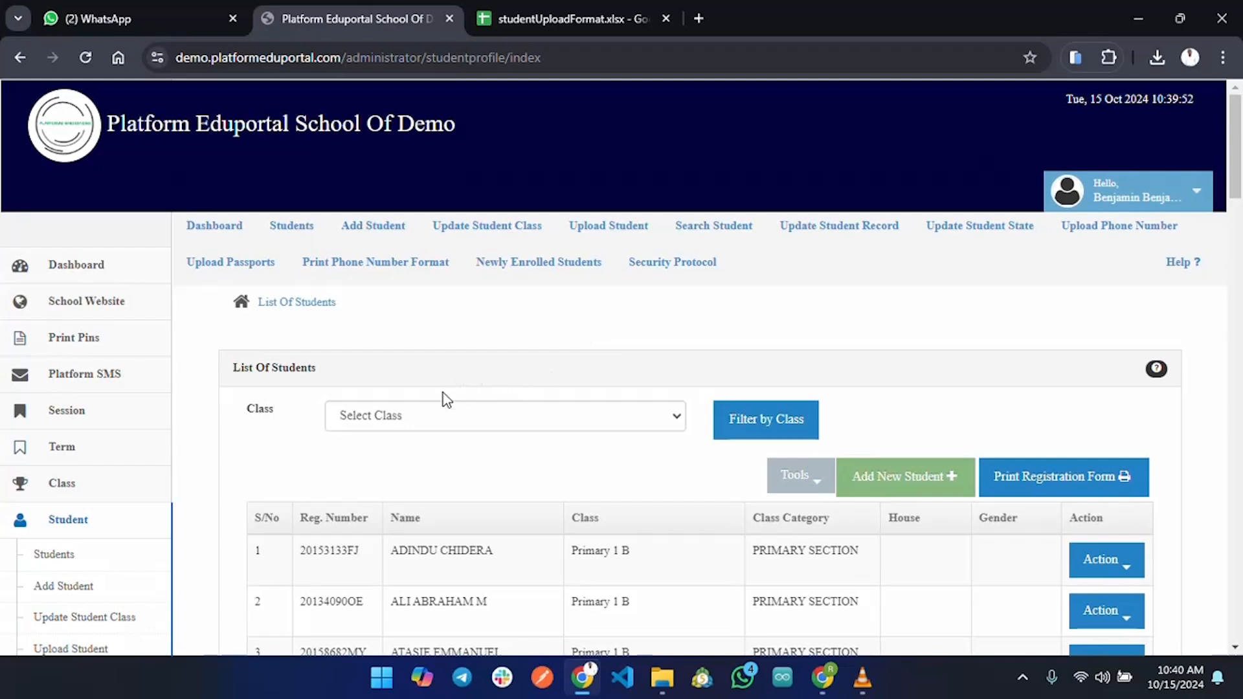
scroll(386, 409, down, 1)
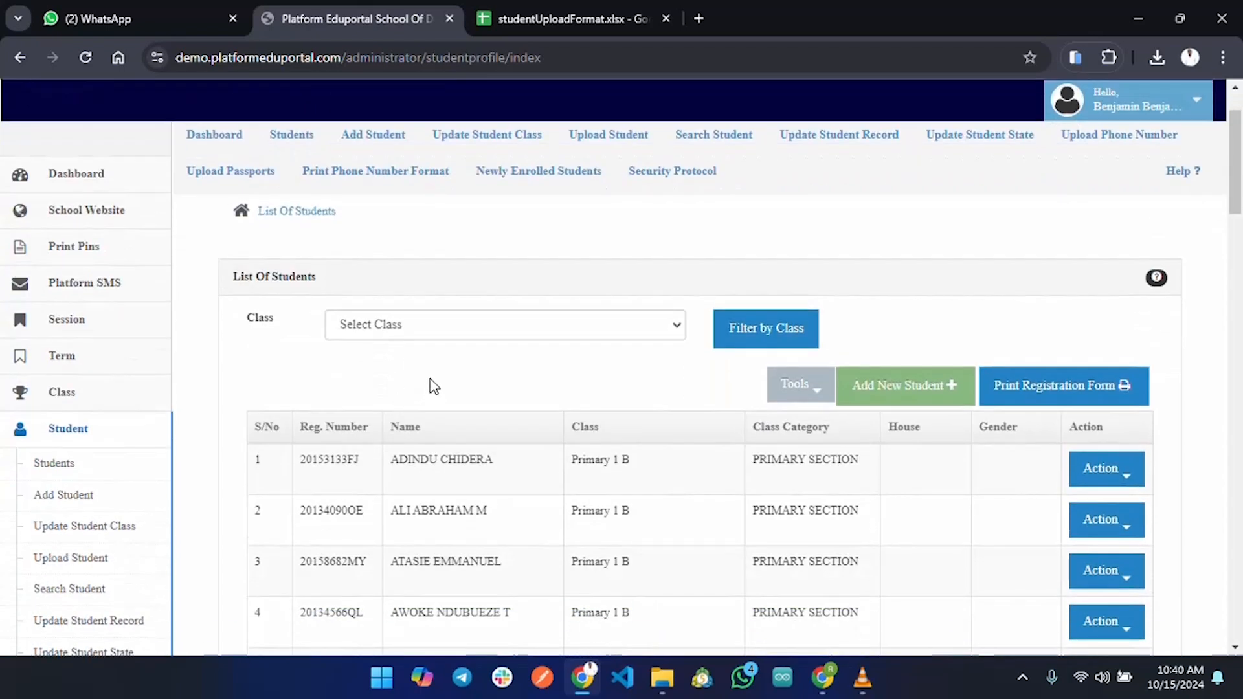